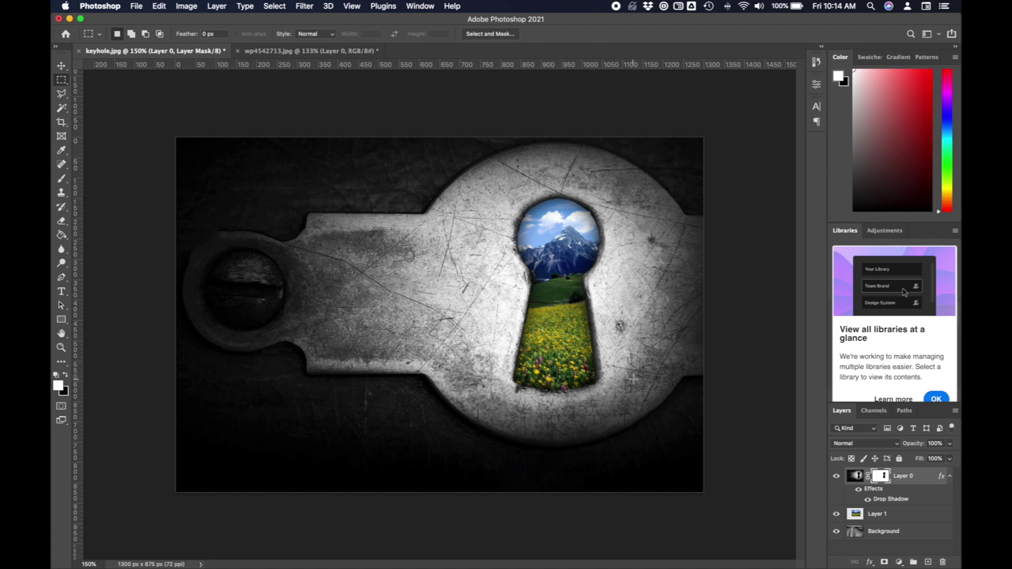
Disable and then re-enable the keyhole layer's mask to compare the result
{"action": "right_click", "coordinate": [879, 477]}
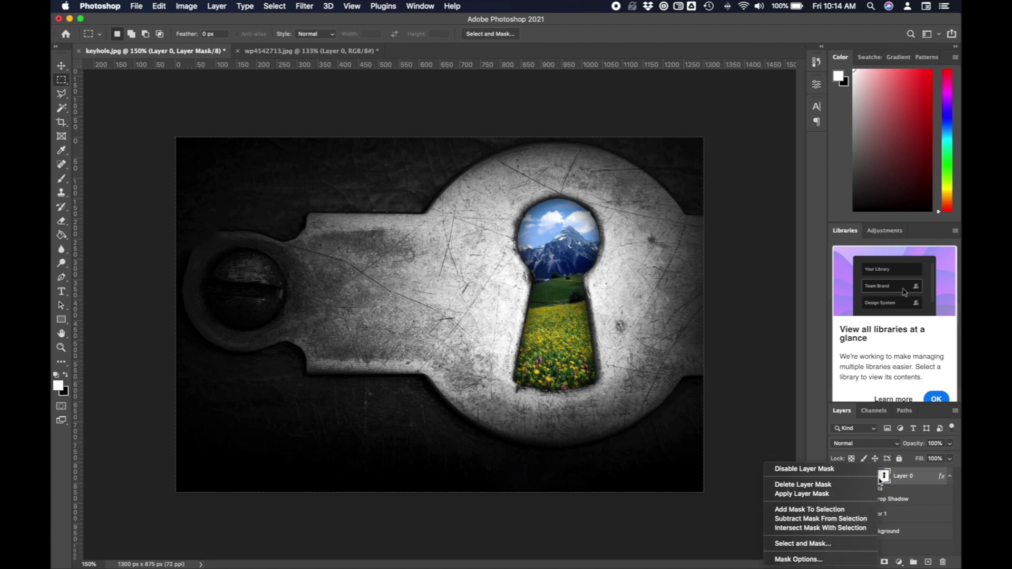
{"action": "left_click", "coordinate": [858, 471]}
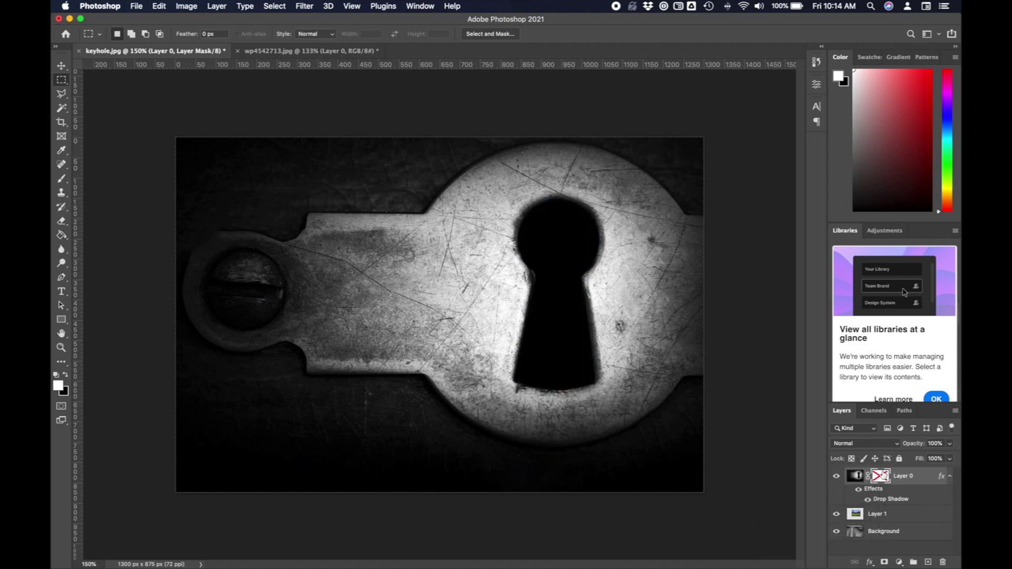
{"action": "right_click", "coordinate": [881, 480]}
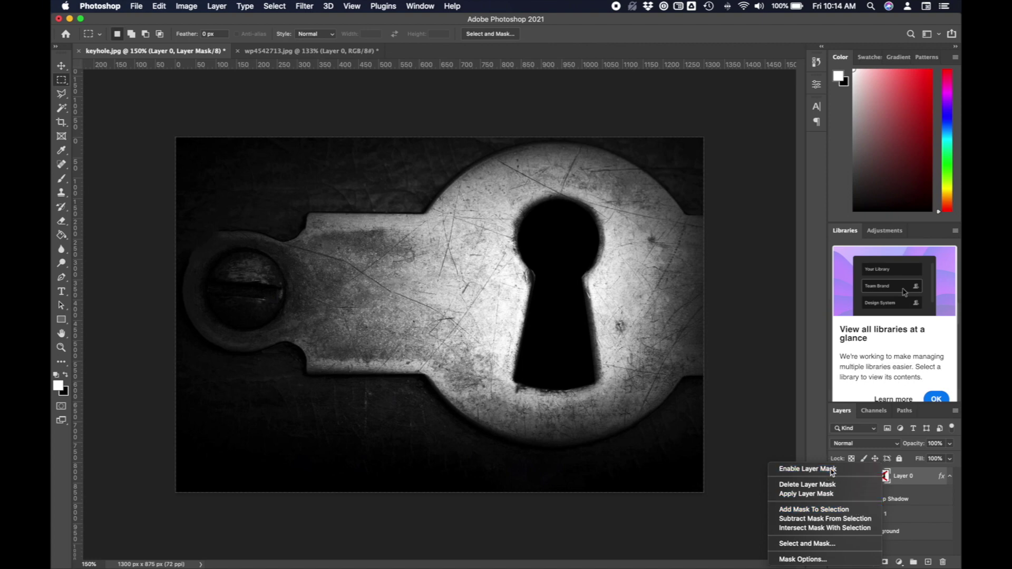
{"action": "left_click", "coordinate": [867, 469]}
Toggle keyhole and landscape layer visibility, leaving the Background face layer hidden
{"action": "left_click", "coordinate": [837, 477]}
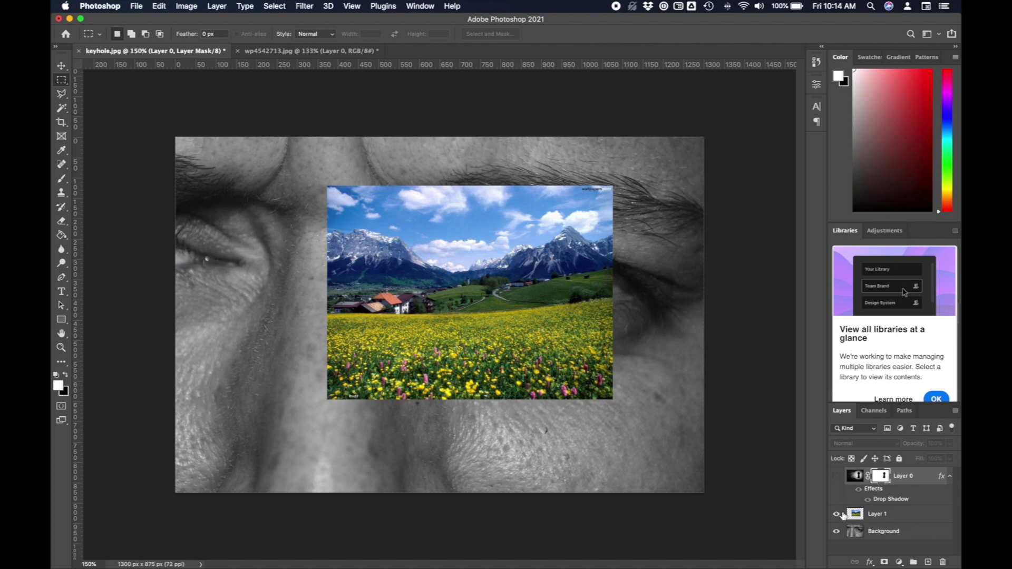
{"action": "left_click", "coordinate": [837, 476]}
{"action": "left_click", "coordinate": [837, 514]}
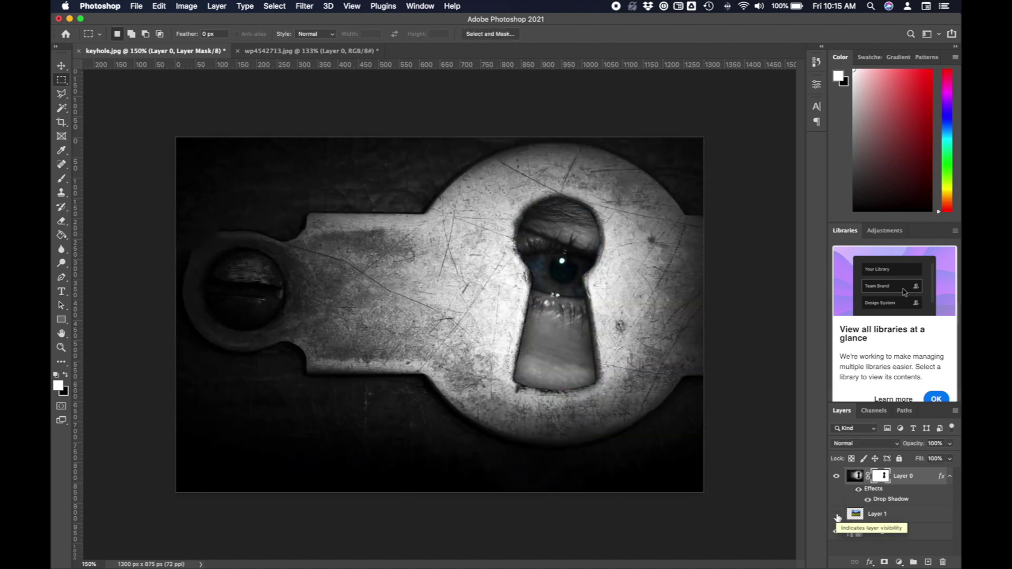
{"action": "left_click", "coordinate": [837, 515]}
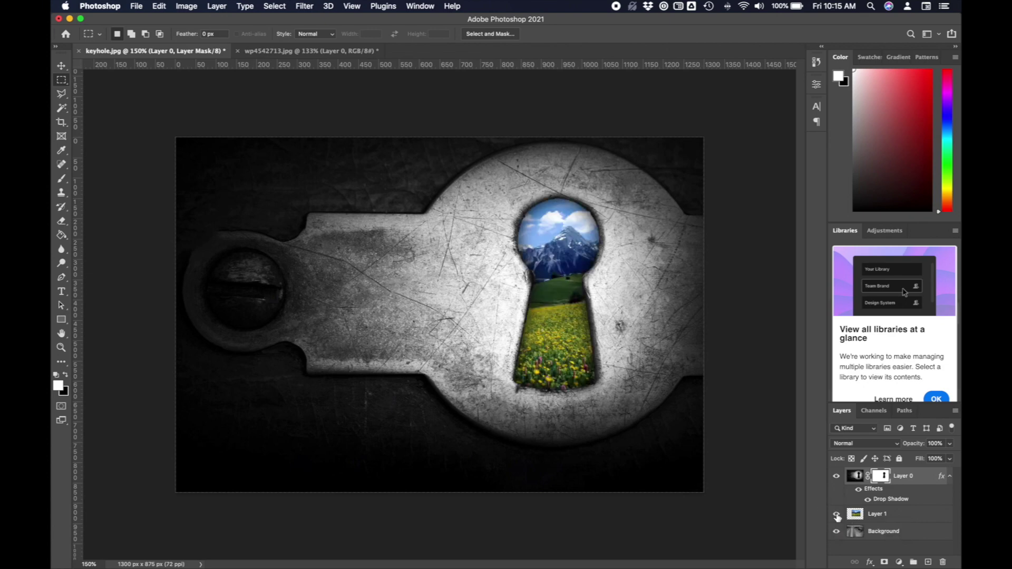
{"action": "left_click", "coordinate": [836, 476]}
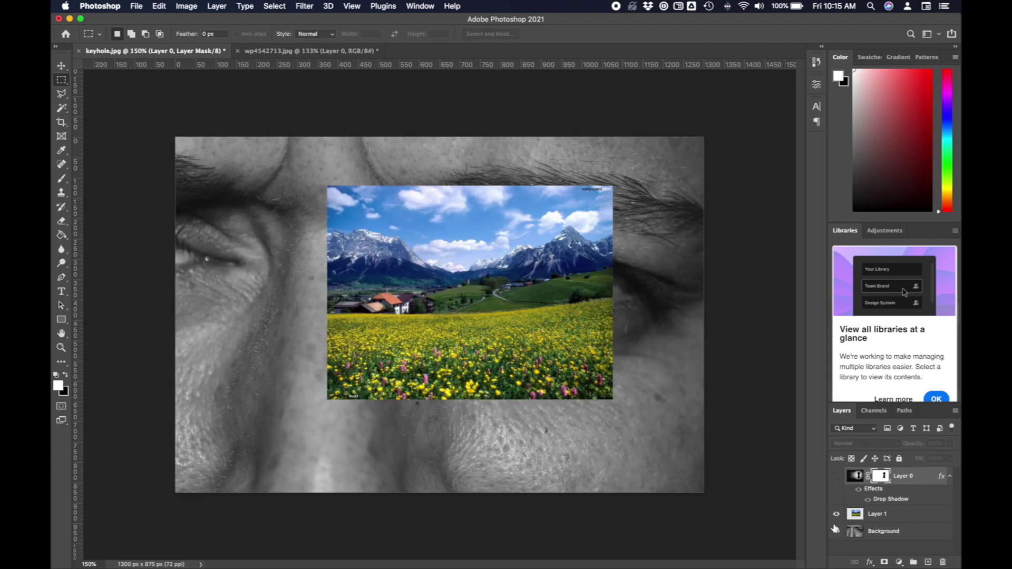
{"action": "left_click", "coordinate": [835, 531]}
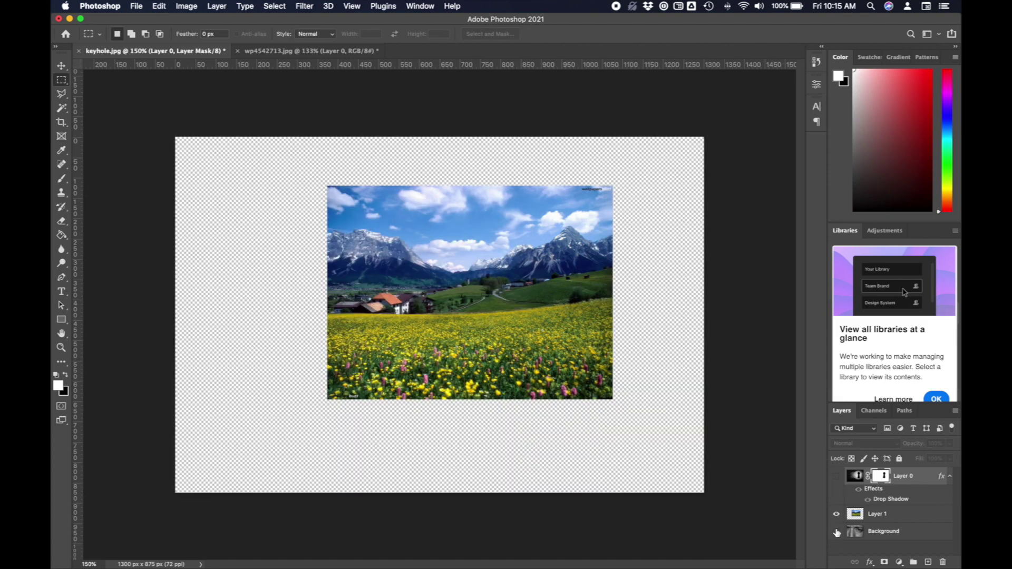
{"action": "left_click", "coordinate": [836, 477]}
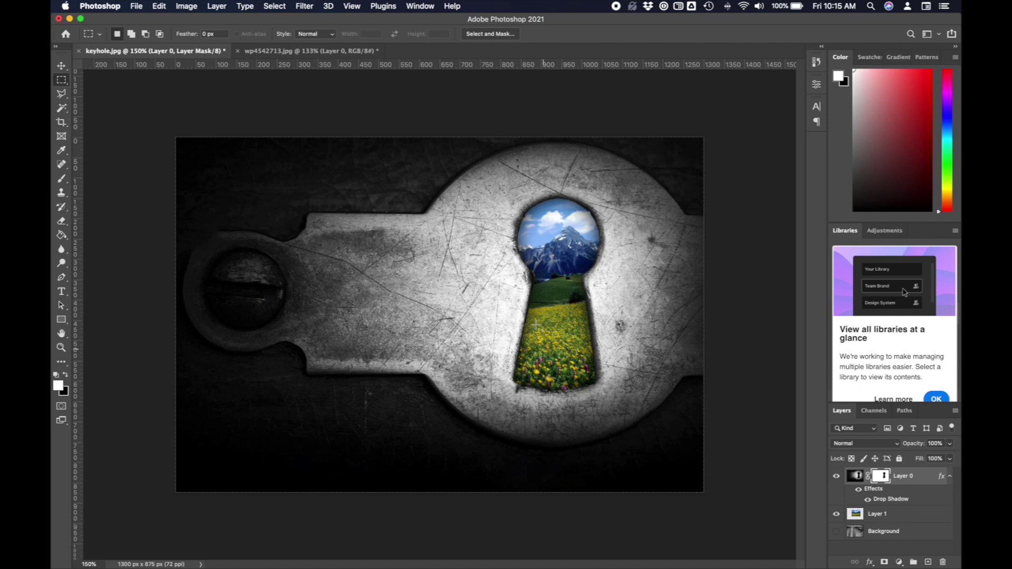
In wp4542713.jpg, disable and then re-enable the club-shaped mask on the meadow layer
{"action": "left_click", "coordinate": [348, 55]}
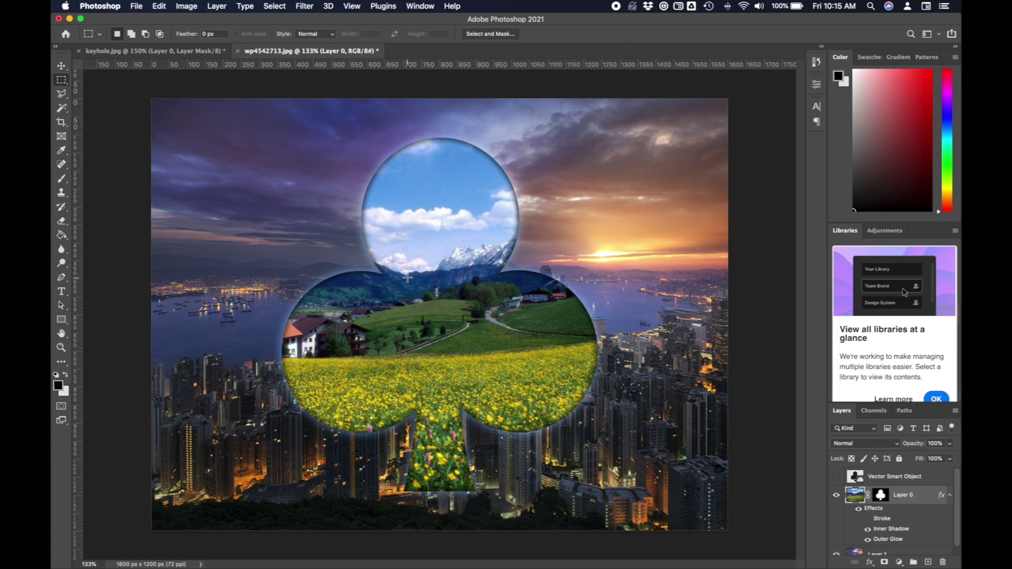
{"action": "right_click", "coordinate": [879, 498]}
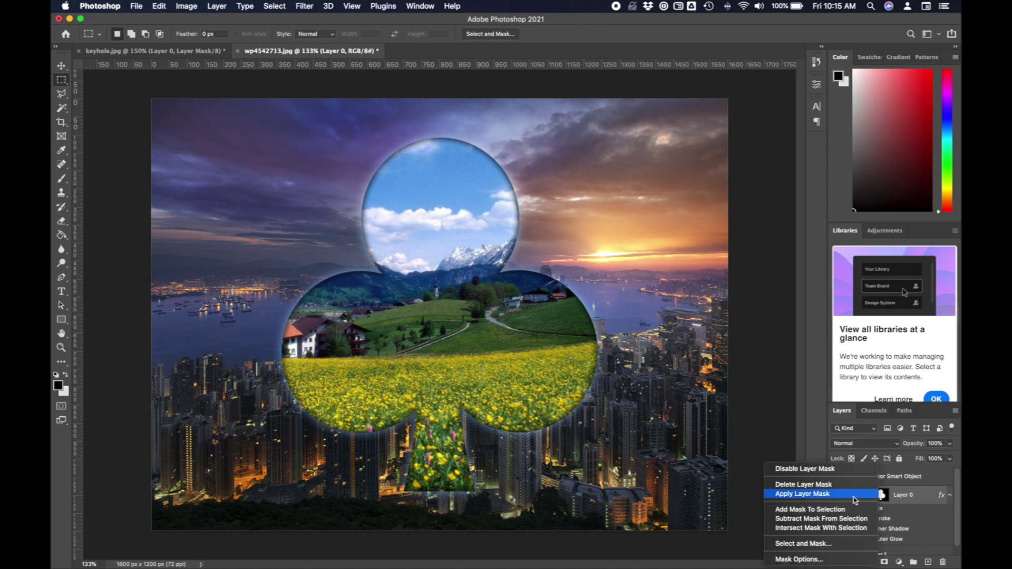
{"action": "left_click", "coordinate": [841, 476]}
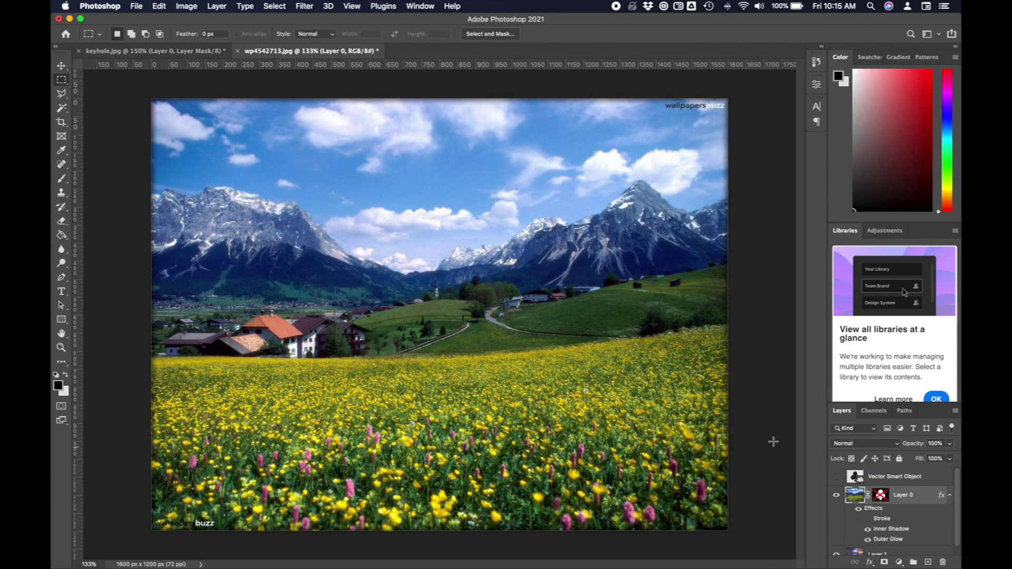
{"action": "right_click", "coordinate": [881, 498]}
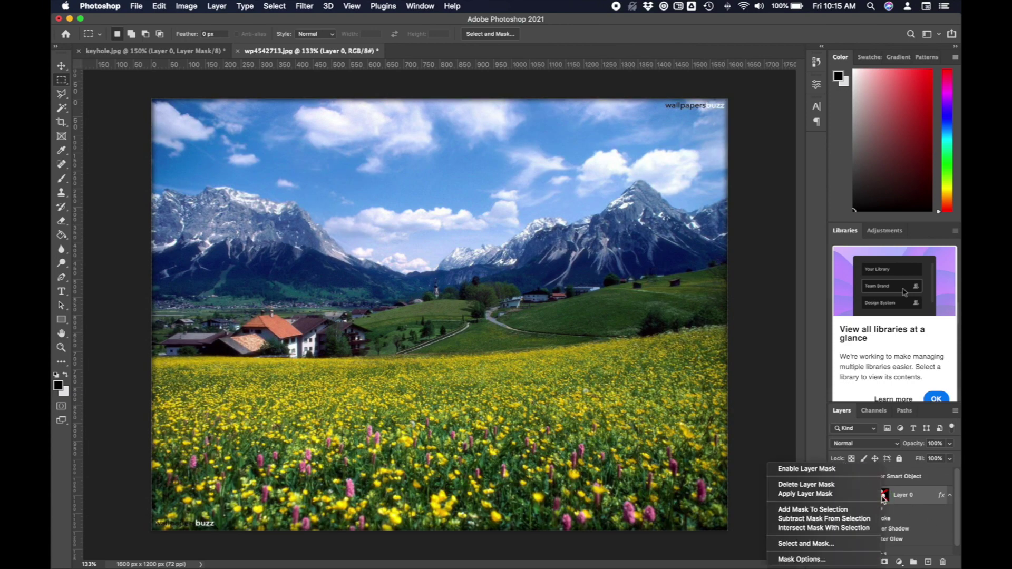
{"action": "left_click", "coordinate": [858, 474]}
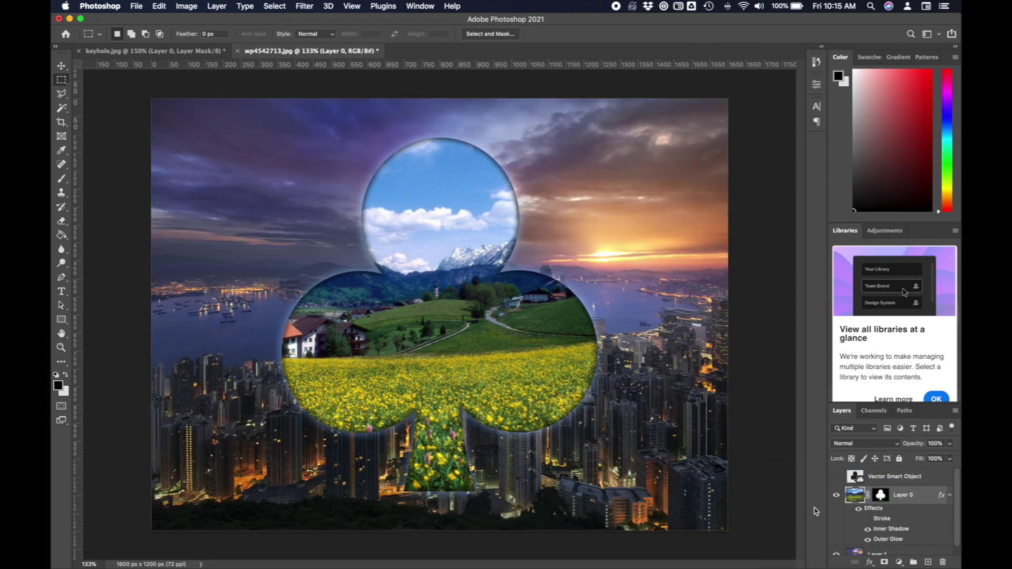
Toggle the meadow layer and Vector Smart Object visibility, then spread out all windows
{"action": "left_click", "coordinate": [837, 496]}
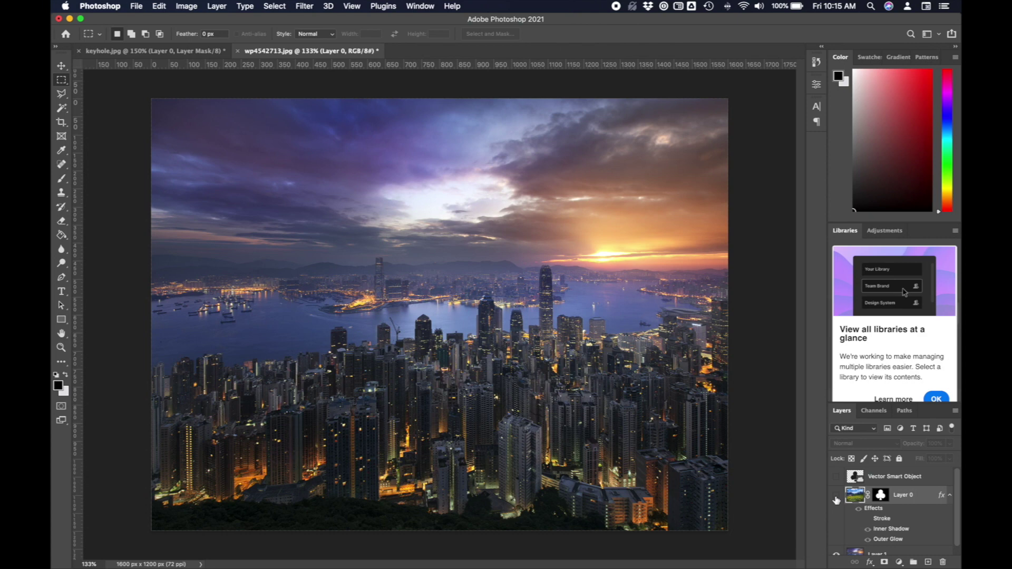
{"action": "left_click", "coordinate": [837, 496]}
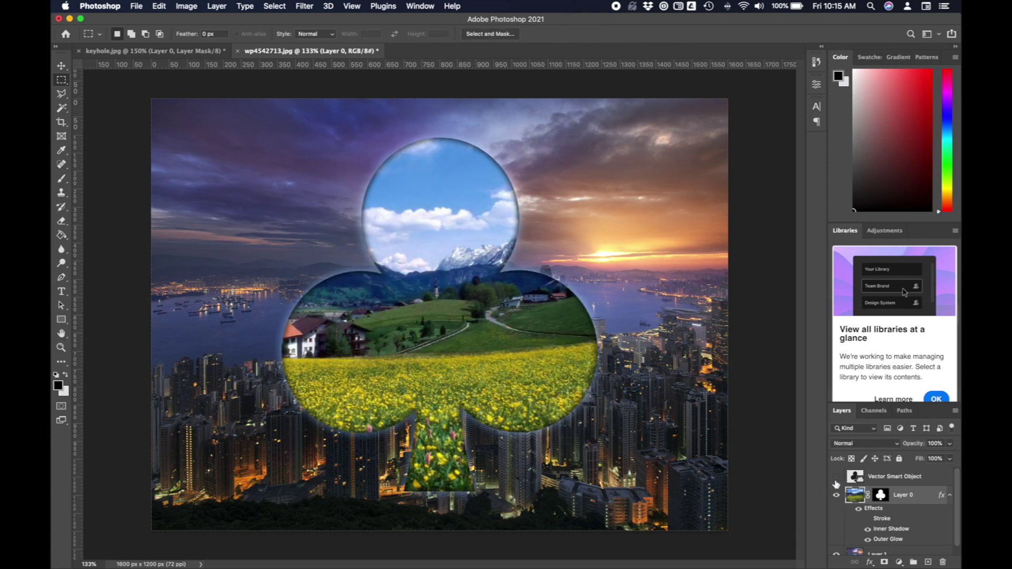
{"action": "left_click", "coordinate": [837, 477]}
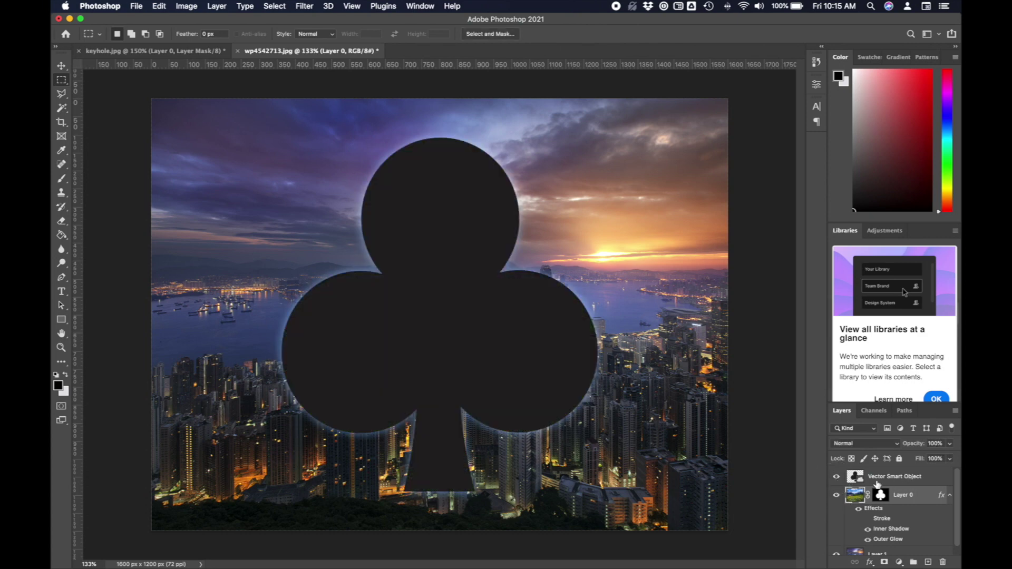
{"action": "left_click", "coordinate": [836, 478]}
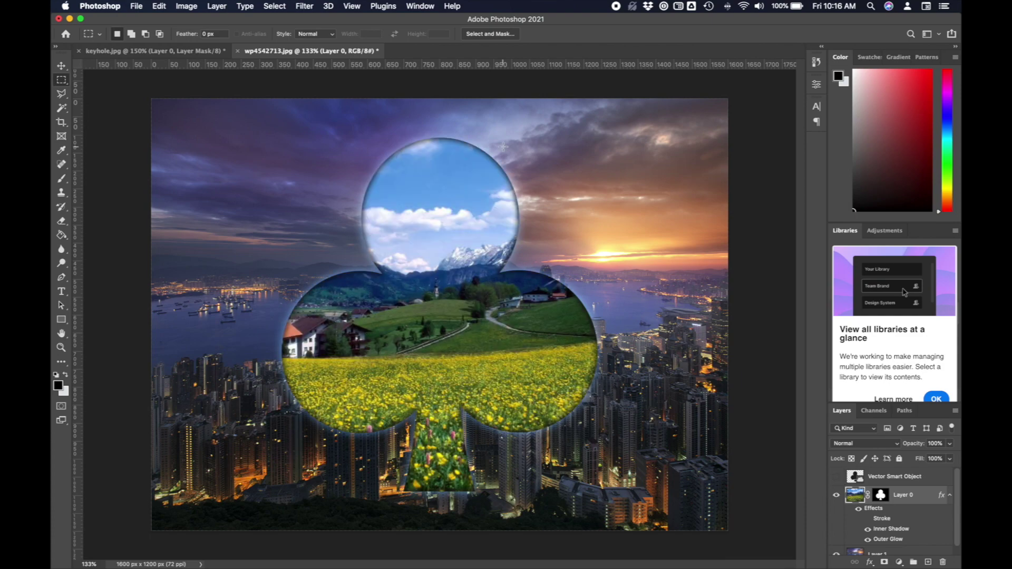
{"action": "key", "text": "ctrl+Up"}
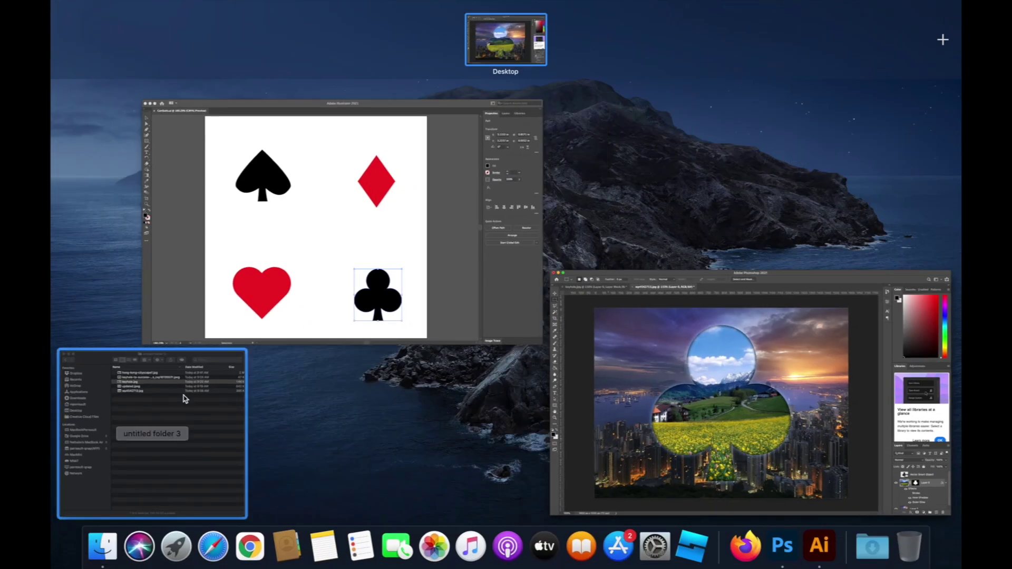
Open keyhole.jpg from Finder's untitled folder 3 in Photoshop via the Dock icon
{"action": "left_click", "coordinate": [184, 399]}
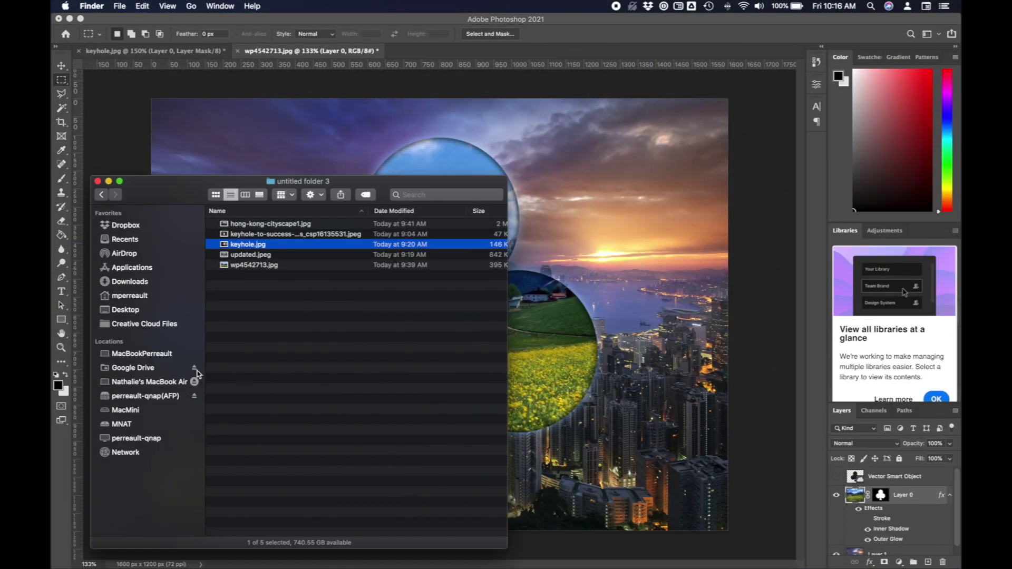
{"action": "left_click", "coordinate": [260, 235]}
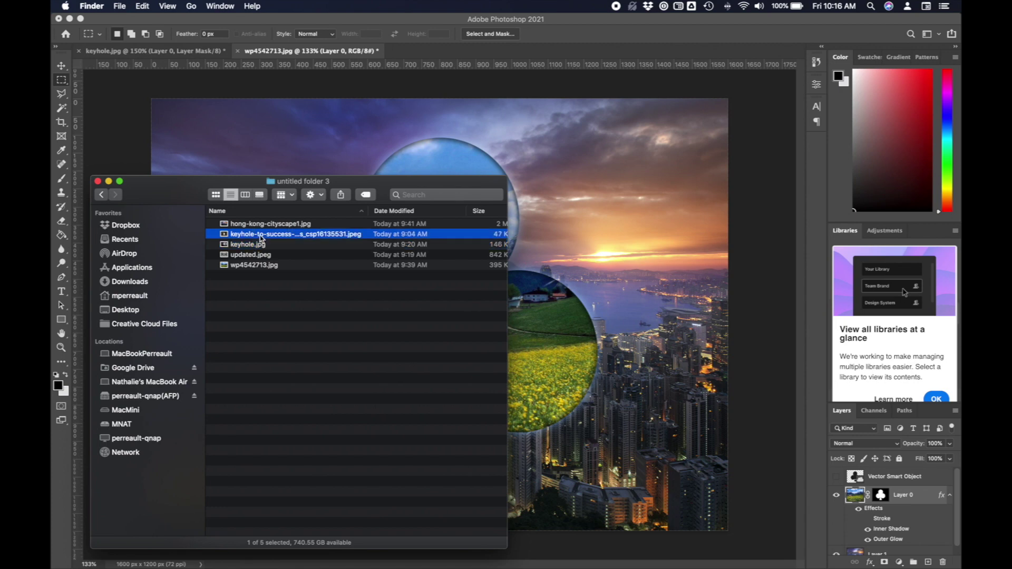
{"action": "left_click", "coordinate": [250, 248]}
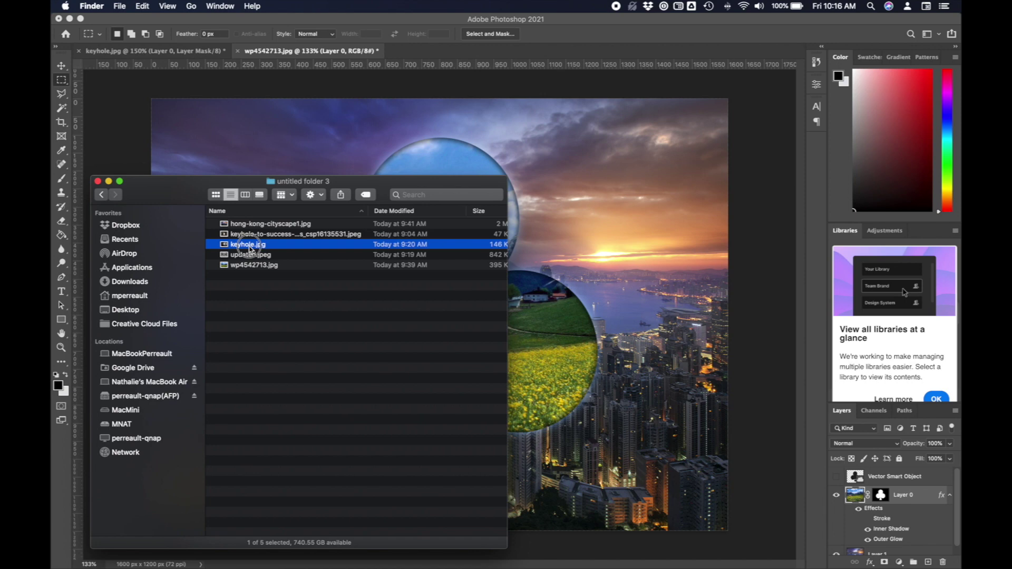
{"action": "left_click_drag", "start_coordinate": [250, 248], "coordinate": [783, 549]}
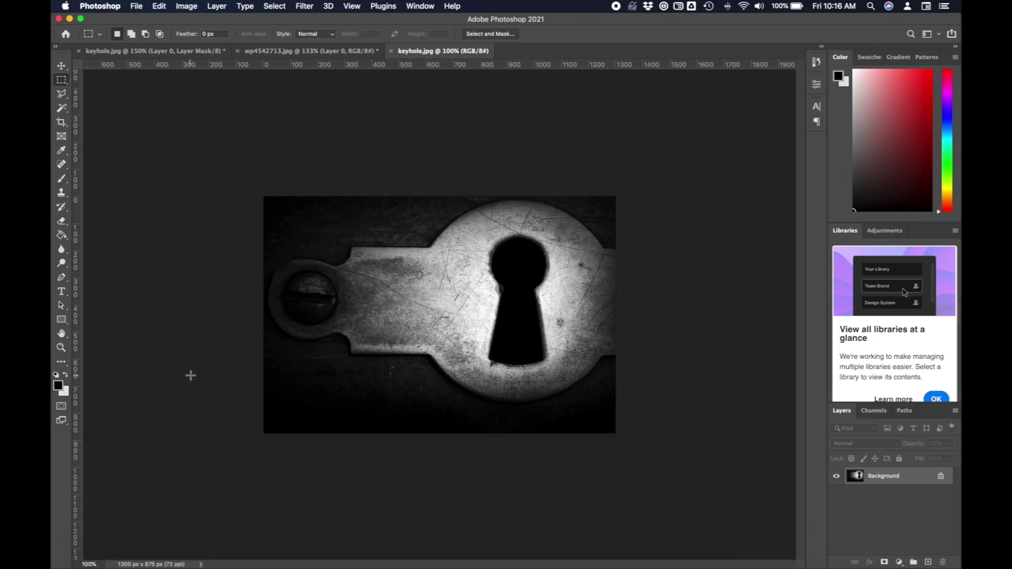
Zoom into the new keyhole.jpg and set its view magnification to 150%
{"action": "left_click", "coordinate": [63, 349]}
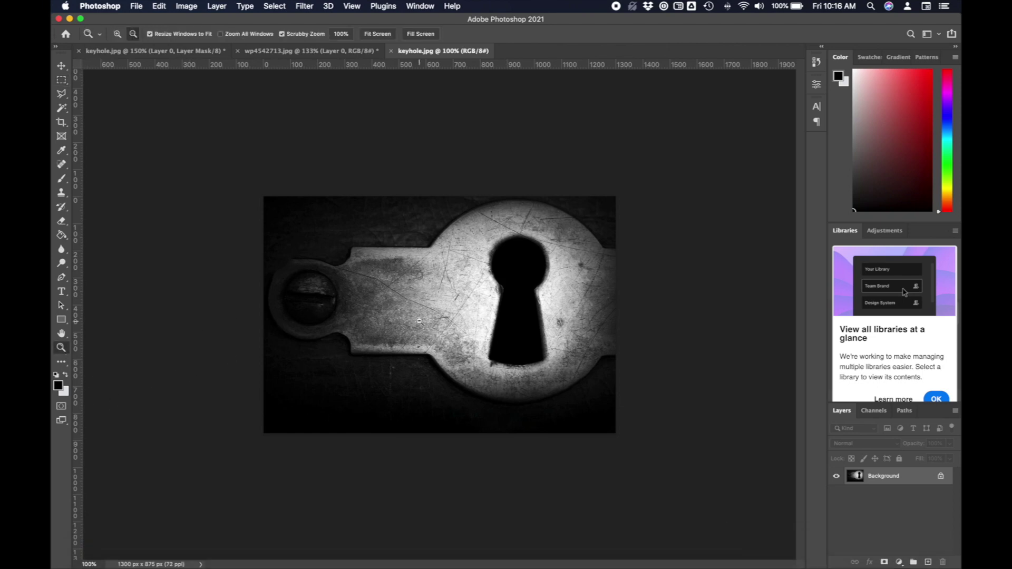
{"action": "left_click", "coordinate": [119, 34]}
{"action": "left_click", "coordinate": [475, 272]}
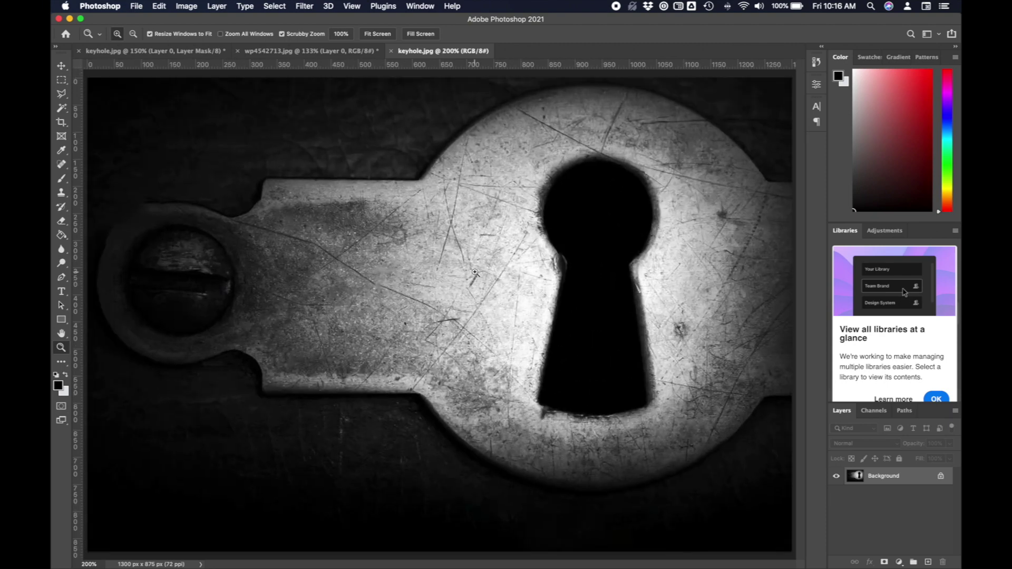
{"action": "left_click", "coordinate": [89, 564]}
{"action": "type", "text": "150"}
{"action": "key", "text": "Return"}
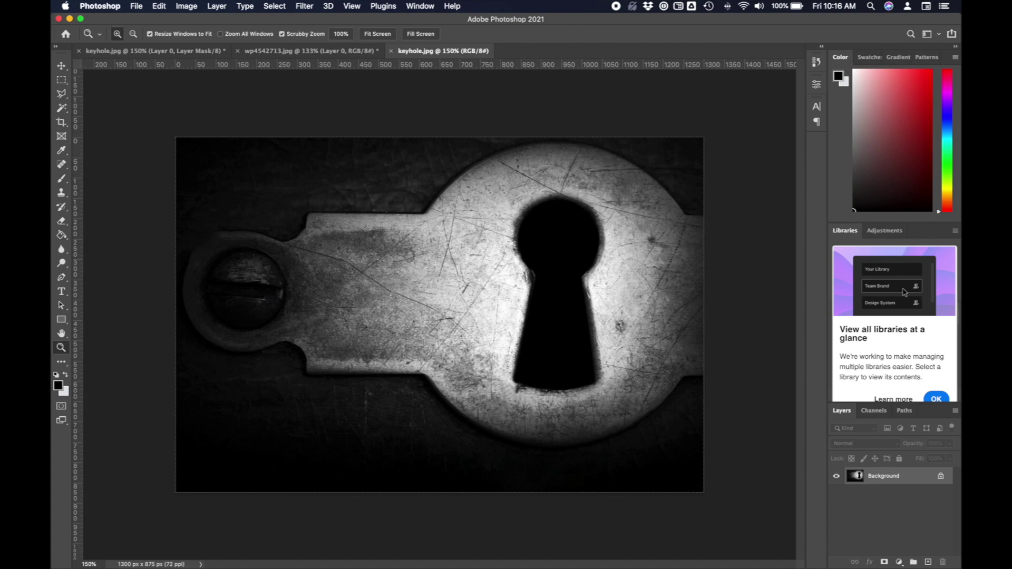
Convert the new keyhole photo's locked Background into an editable layer named Layer 0
{"action": "right_click", "coordinate": [886, 479]}
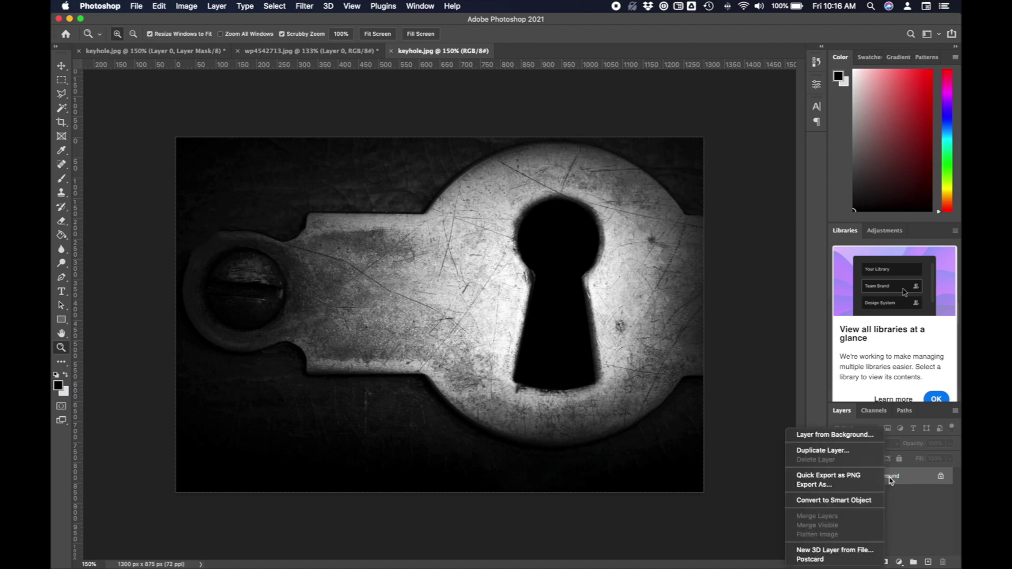
{"action": "left_click", "coordinate": [850, 438]}
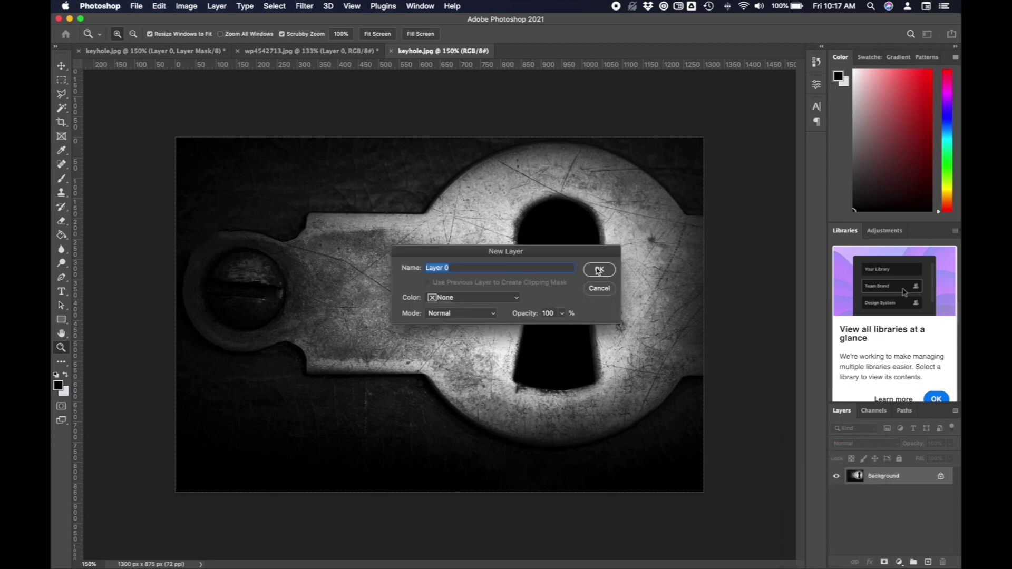
{"action": "left_click", "coordinate": [597, 269]}
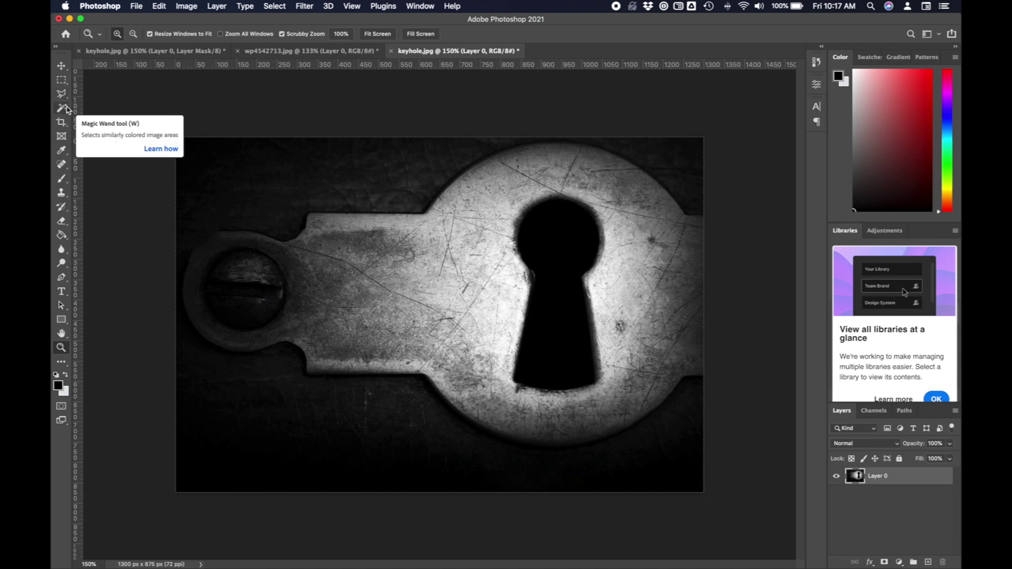
Select the black keyhole opening with the Magic Wand at tolerance 50
{"action": "left_click", "coordinate": [65, 108]}
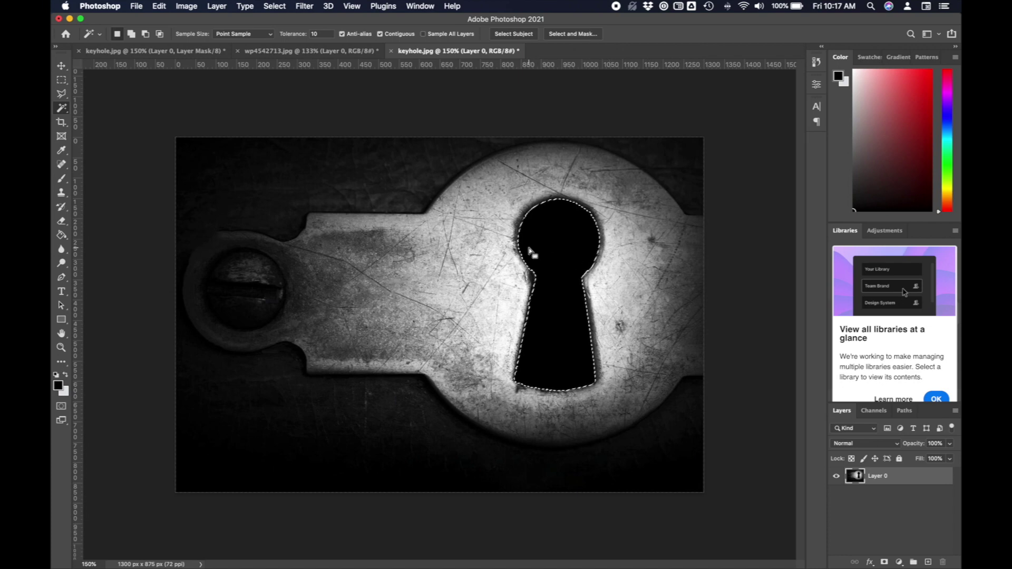
{"action": "left_click", "coordinate": [316, 34]}
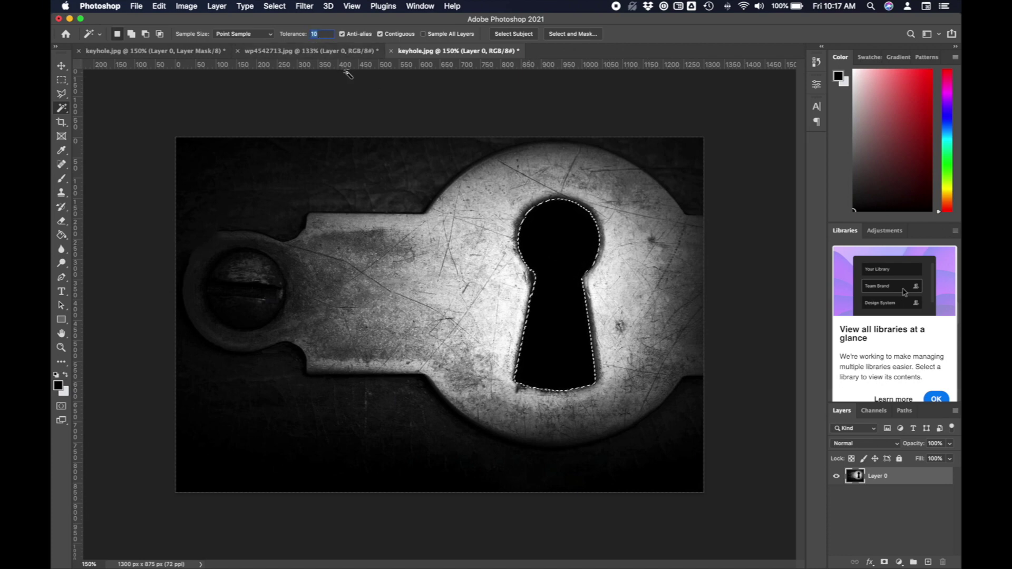
{"action": "type", "text": "0"}
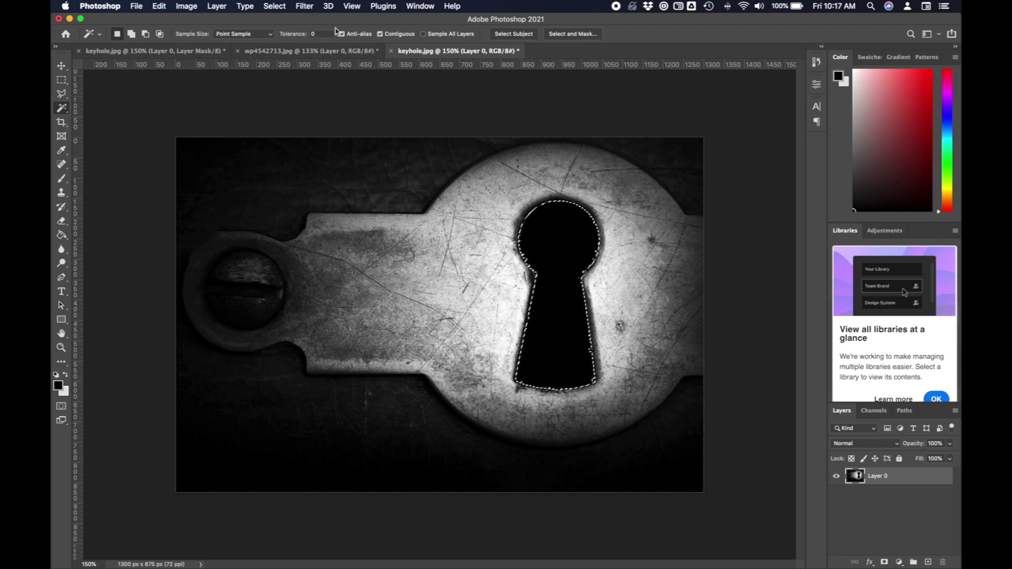
{"action": "left_click", "coordinate": [318, 34]}
{"action": "type", "text": "50"}
{"action": "left_click", "coordinate": [575, 254]}
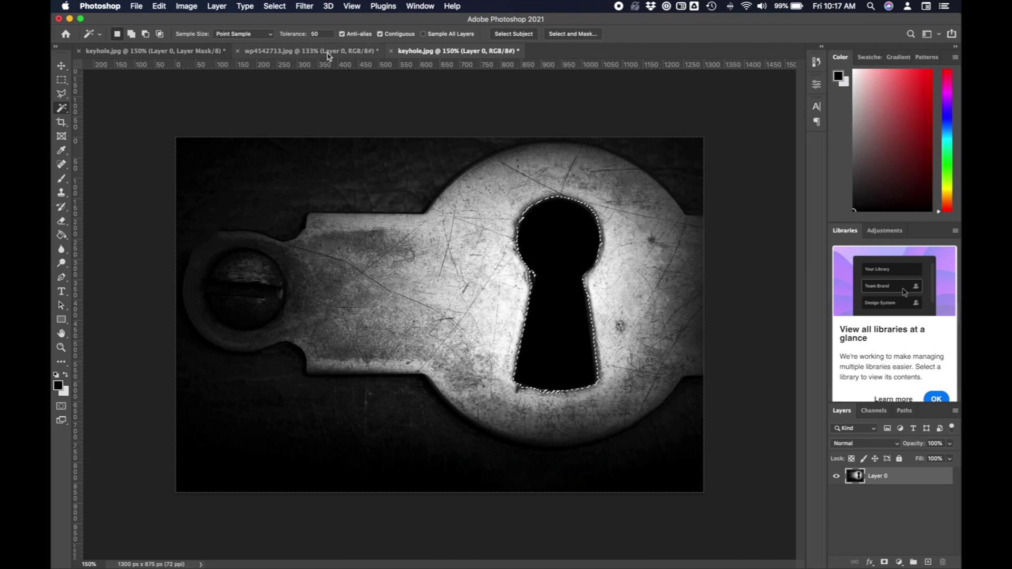
{"action": "left_click", "coordinate": [62, 112]}
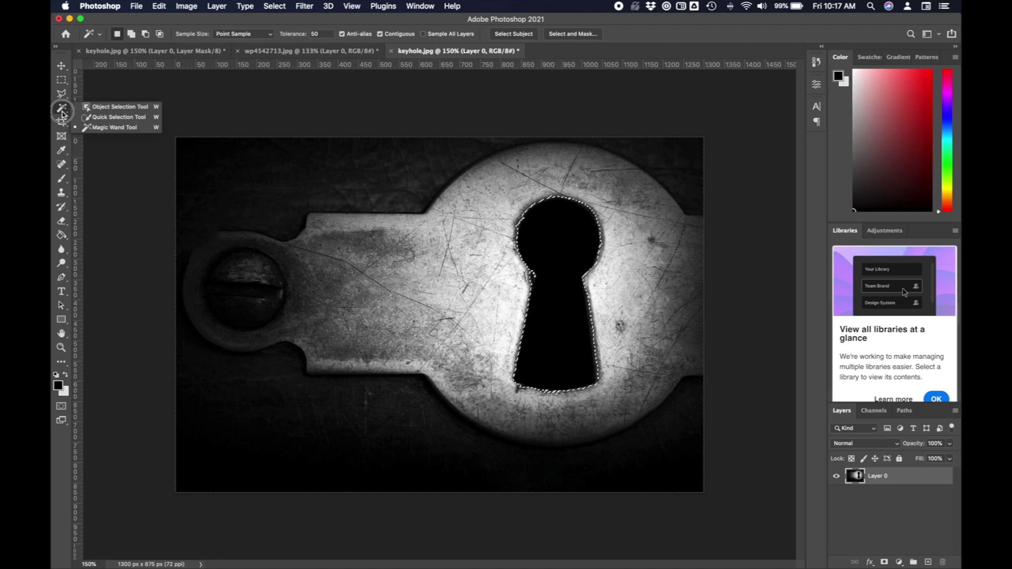
Draw a rectangular selection around the keyhole, then try the elliptical and lasso tools
{"action": "left_click", "coordinate": [61, 79]}
{"action": "left_click", "coordinate": [104, 103]}
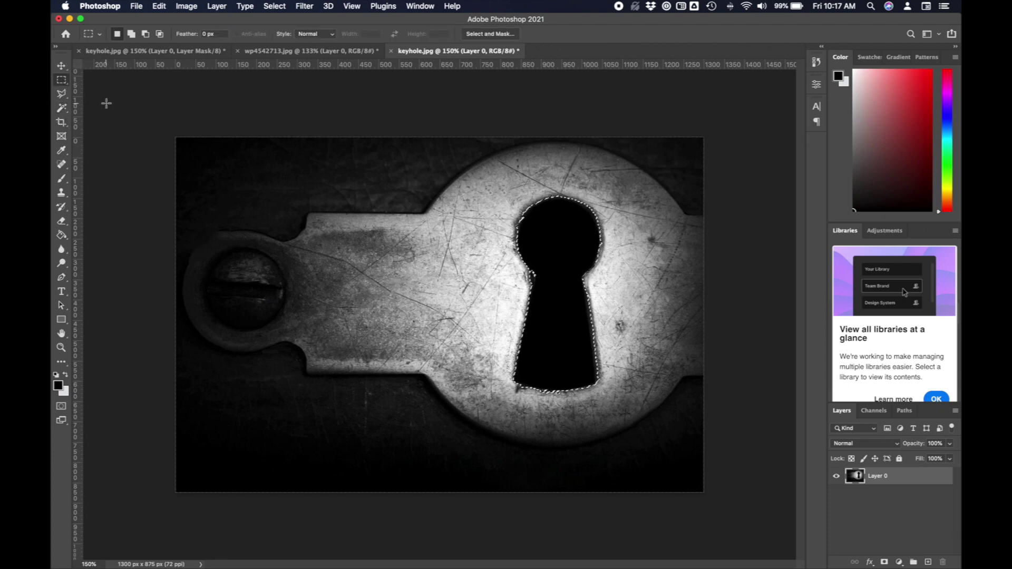
{"action": "left_click_drag", "start_coordinate": [503, 185], "coordinate": [601, 409]}
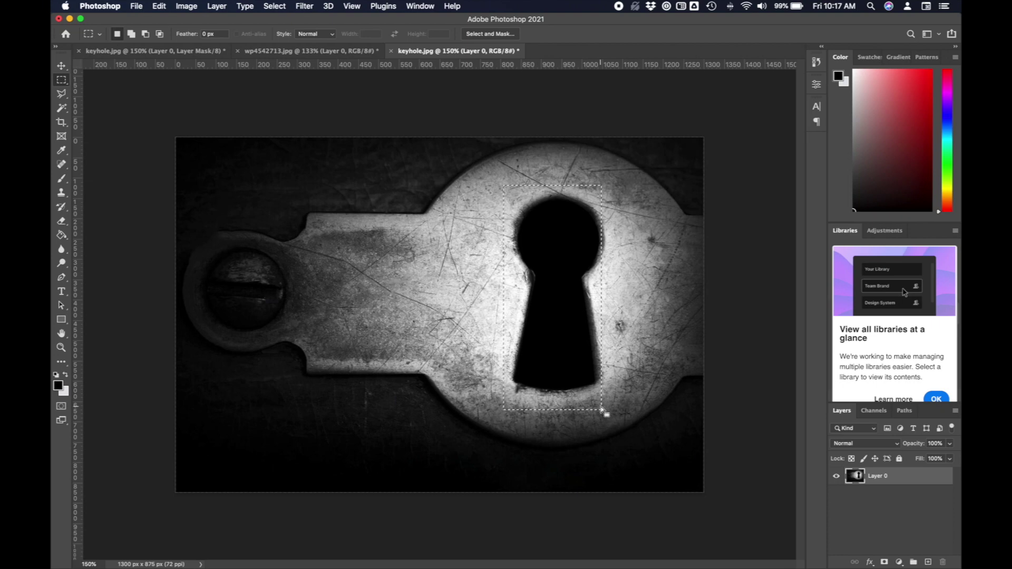
{"action": "left_click", "coordinate": [61, 82]}
{"action": "left_click_drag", "start_coordinate": [61, 85], "coordinate": [85, 93]}
{"action": "left_click", "coordinate": [62, 93]}
Auto-select the keyhole outline by boxing it with the Object Selection Tool
{"action": "left_click", "coordinate": [61, 122]}
{"action": "left_click", "coordinate": [62, 108]}
{"action": "left_click_drag", "start_coordinate": [63, 110], "coordinate": [87, 109]}
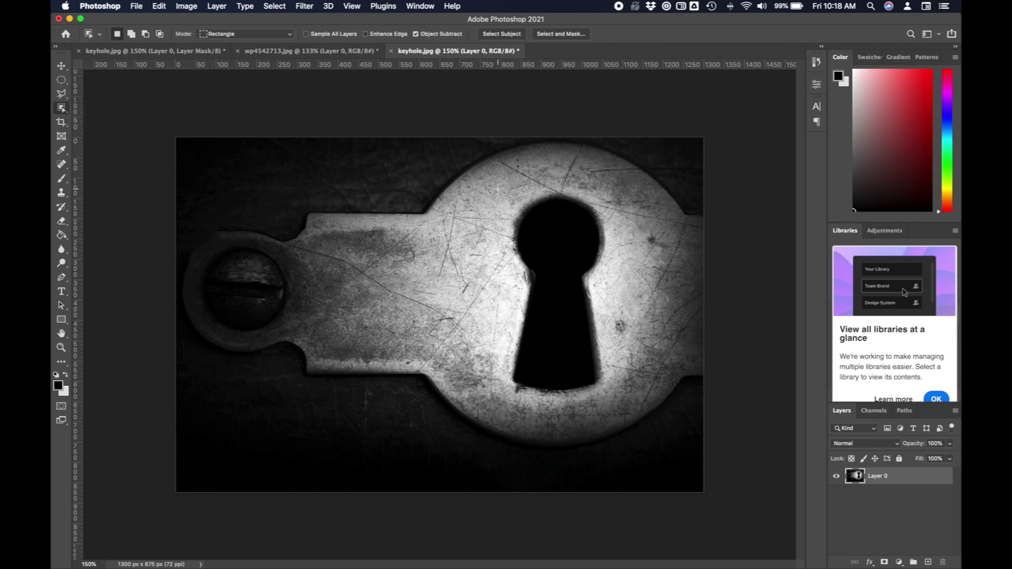
{"action": "left_click_drag", "start_coordinate": [497, 191], "coordinate": [622, 398]}
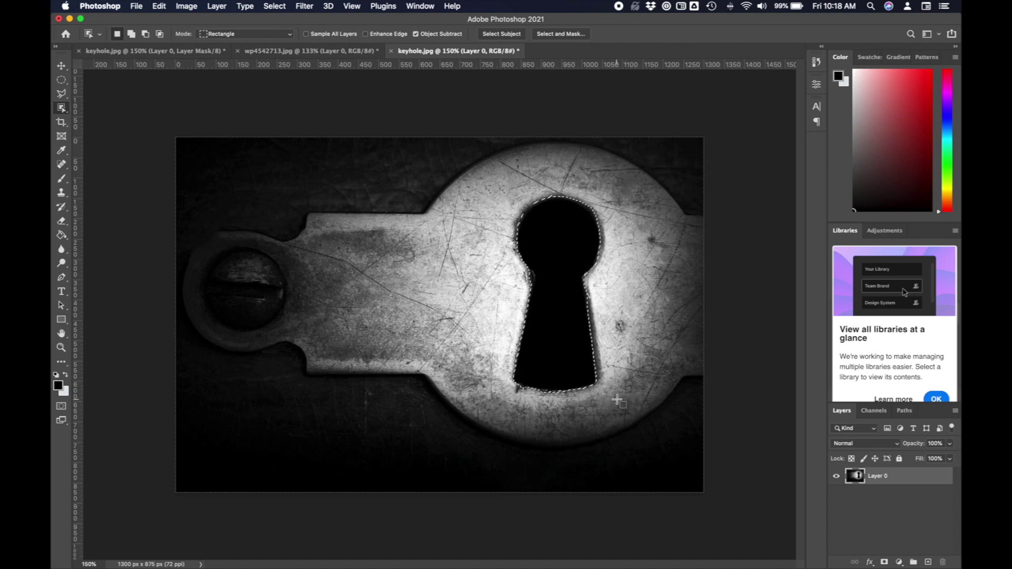
Switch to the Elliptical Marquee and clear the existing and trial keyhole selections
{"action": "left_click", "coordinate": [63, 82]}
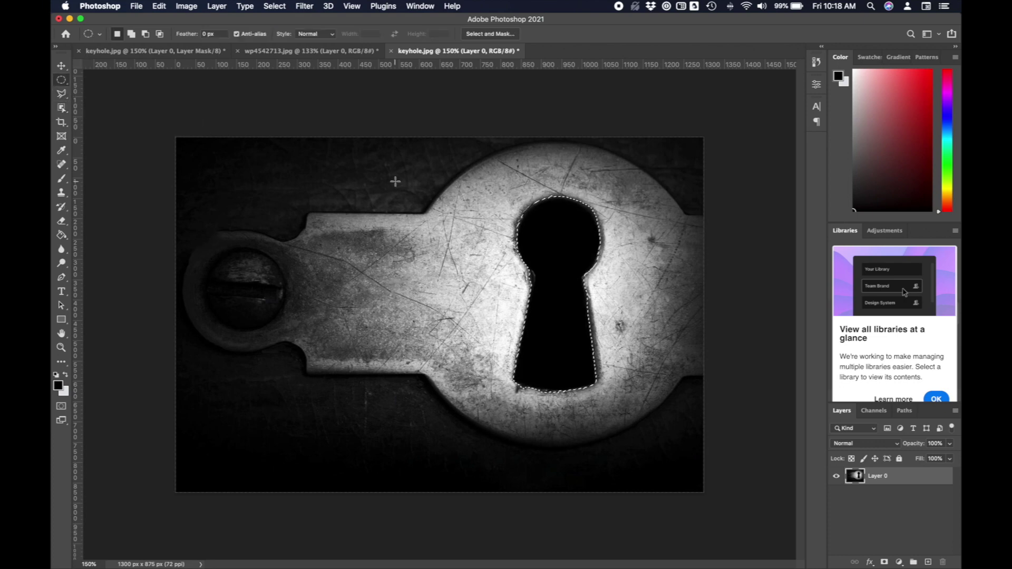
{"action": "left_click", "coordinate": [499, 196]}
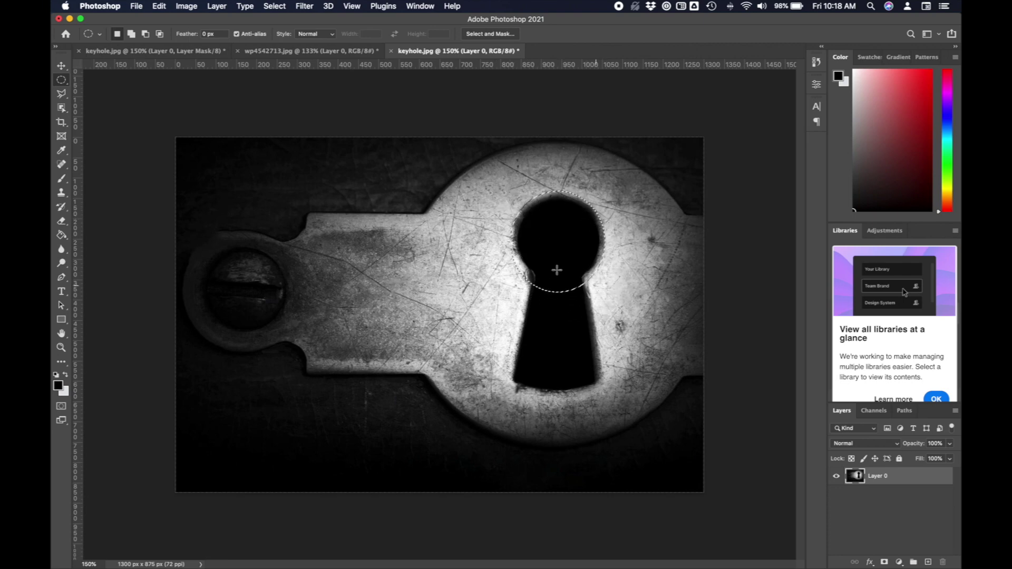
{"action": "left_click", "coordinate": [532, 241]}
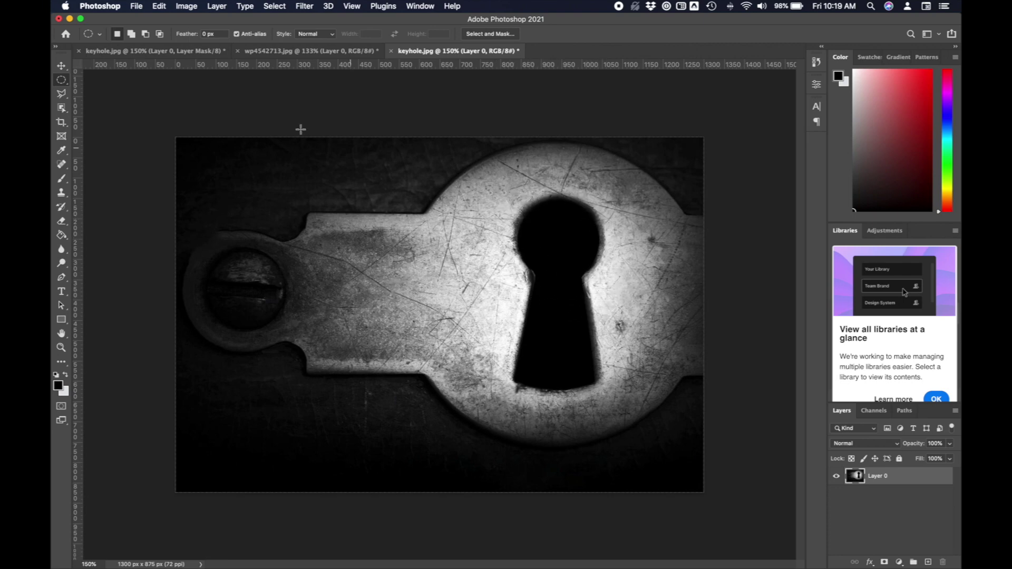
Add four ellipses over the keyhole, then subtract a narrow oval from its middle
{"action": "left_click", "coordinate": [132, 34]}
{"action": "left_click_drag", "start_coordinate": [515, 200], "coordinate": [603, 279]}
{"action": "left_click_drag", "start_coordinate": [528, 263], "coordinate": [587, 339]}
{"action": "left_click_drag", "start_coordinate": [535, 319], "coordinate": [590, 369]}
{"action": "left_click_drag", "start_coordinate": [522, 346], "coordinate": [620, 389]}
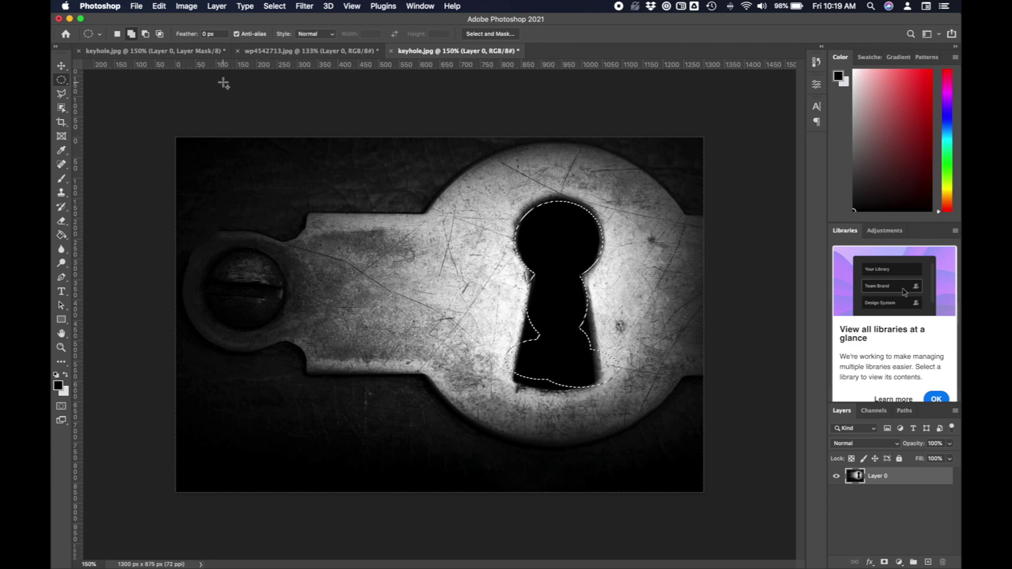
{"action": "left_click", "coordinate": [147, 35]}
{"action": "left_click_drag", "start_coordinate": [555, 232], "coordinate": [572, 335]}
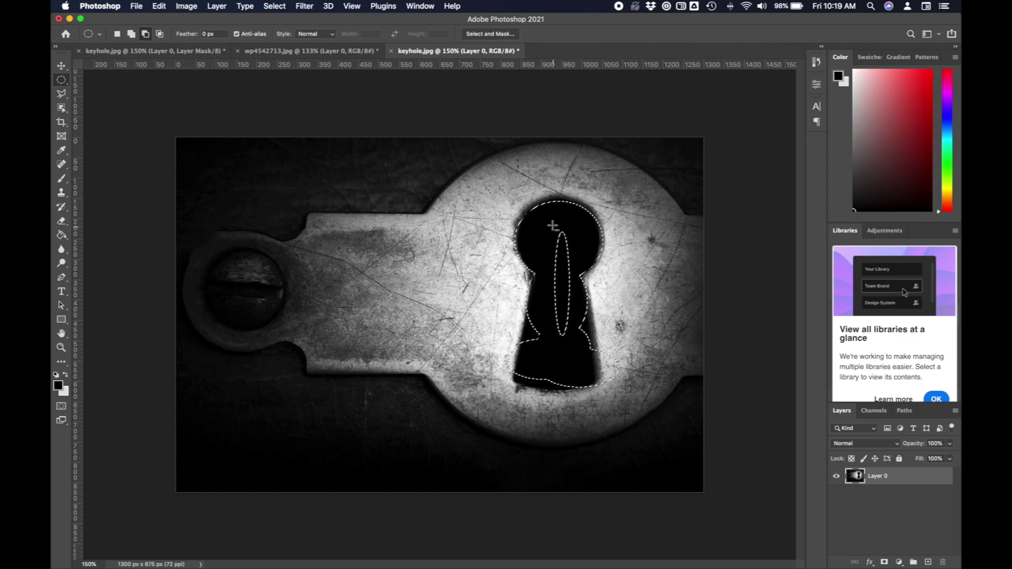
Copy the selection onto a new pasted layer and inspect it by toggling Layer 0
{"action": "key", "text": "super+c"}
{"action": "key", "text": "super+v"}
{"action": "left_click", "coordinate": [837, 494]}
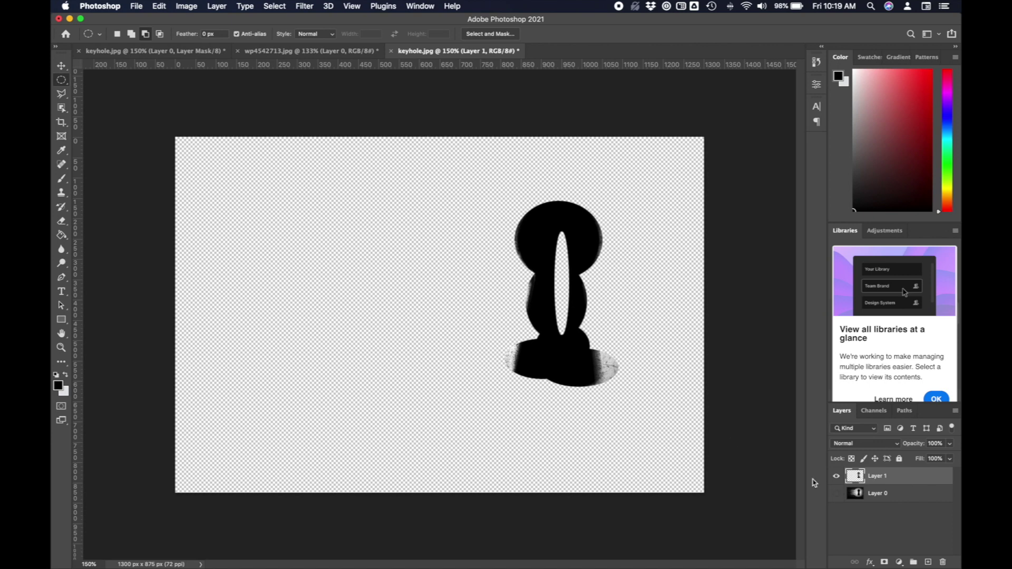
{"action": "left_click", "coordinate": [837, 493]}
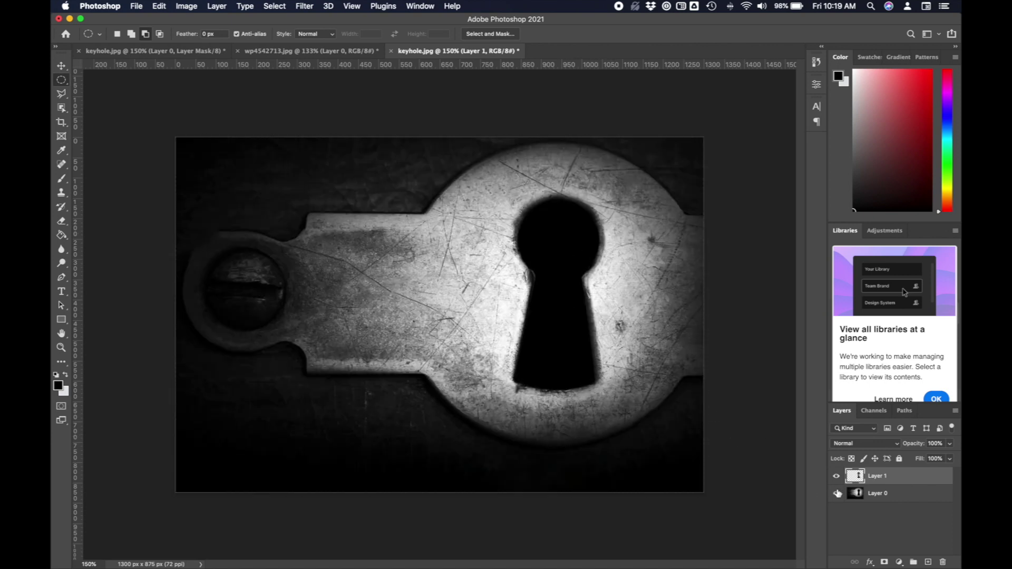
Delete the pasted Layer 1 and reset the marquee to New Selection mode
{"action": "left_click", "coordinate": [943, 562]}
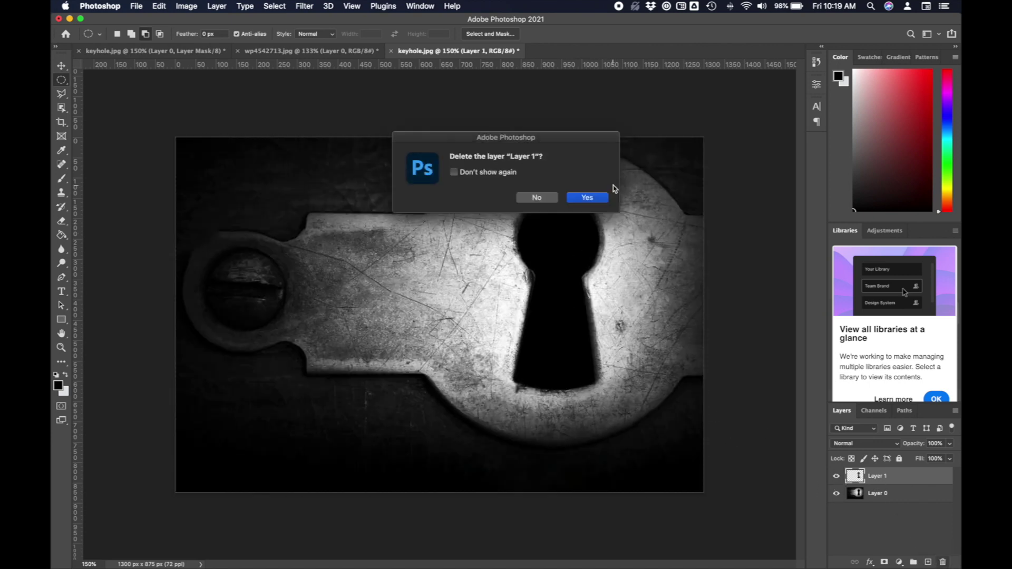
{"action": "left_click", "coordinate": [587, 197]}
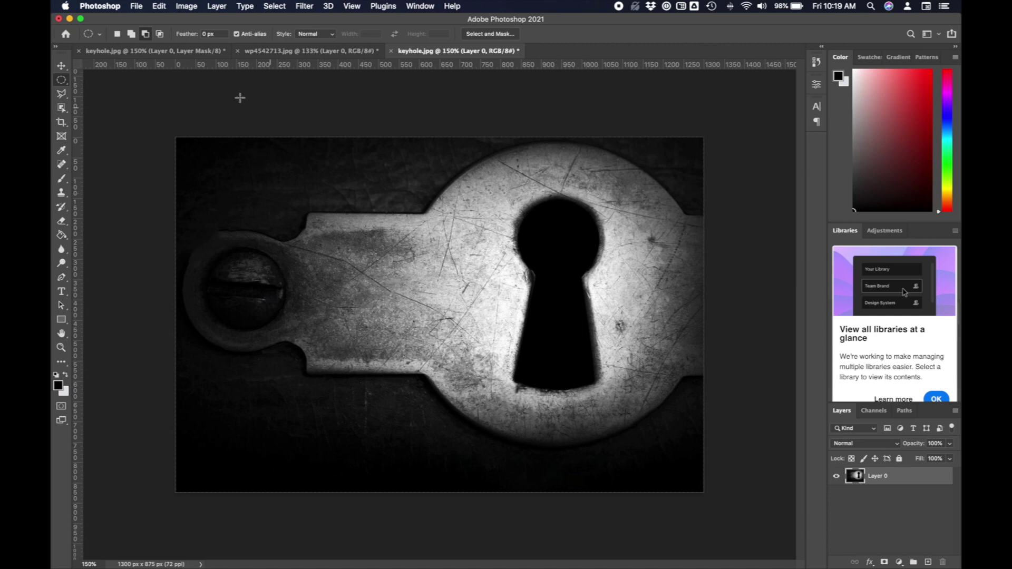
{"action": "left_click", "coordinate": [117, 37]}
{"action": "left_click", "coordinate": [61, 347]}
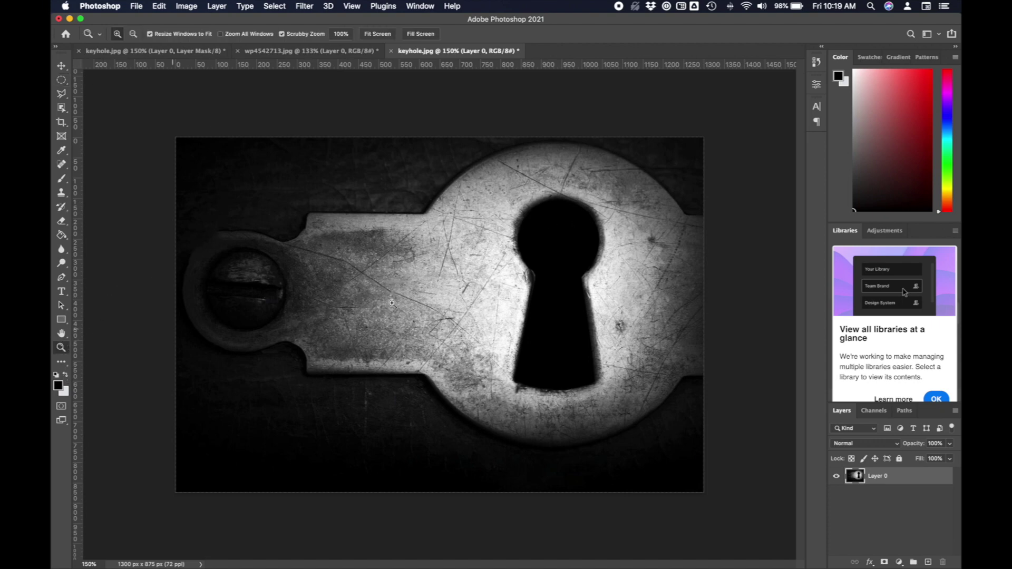
Zoom to 400% on the keyhole and draw a first circle over its round top
{"action": "left_click", "coordinate": [550, 253]}
{"action": "left_click", "coordinate": [500, 262]}
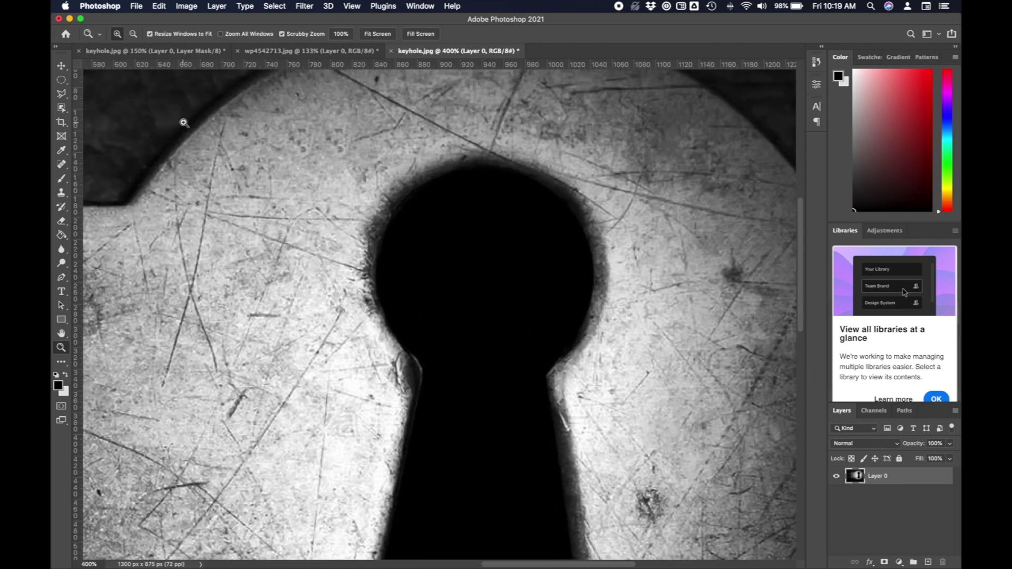
{"action": "left_click", "coordinate": [62, 80]}
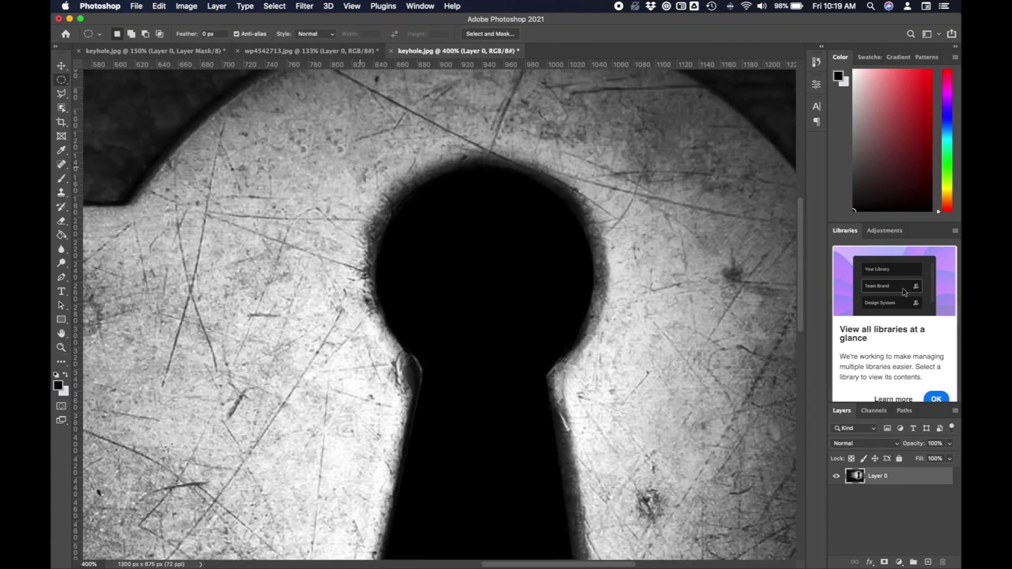
{"action": "left_click_drag", "start_coordinate": [365, 163], "coordinate": [592, 389]}
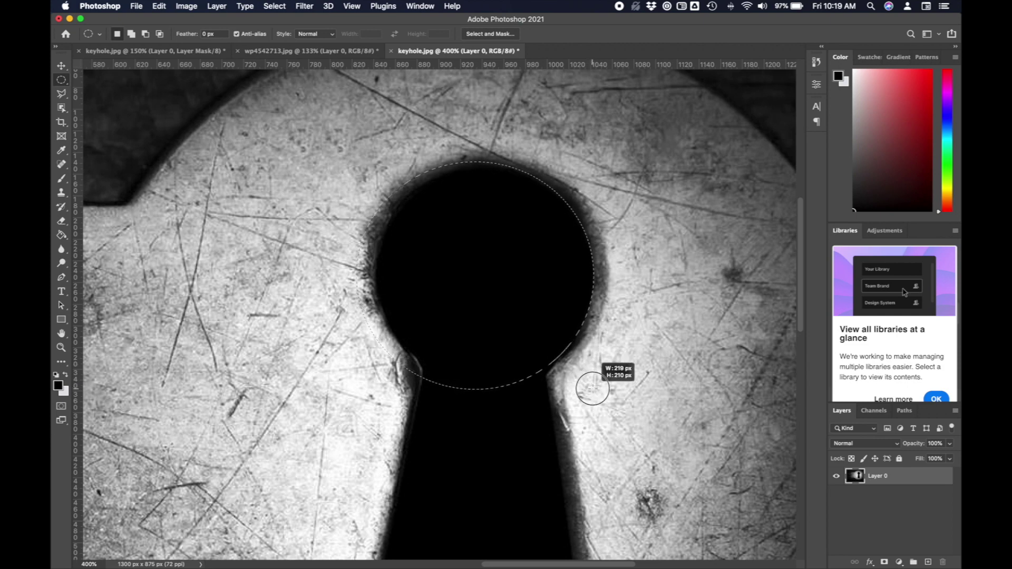
{"action": "left_click_drag", "start_coordinate": [593, 389], "coordinate": [592, 389]}
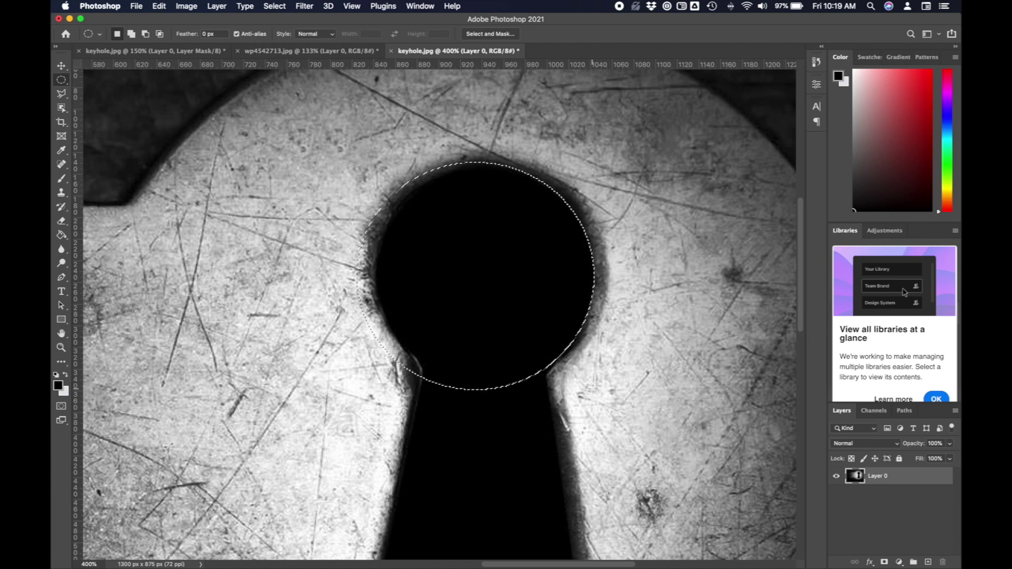
Redraw the circle as a 202 × 202 px selection fitting the keyhole's round top
{"action": "left_click", "coordinate": [592, 389]}
{"action": "left_click_drag", "start_coordinate": [592, 389], "coordinate": [407, 189]}
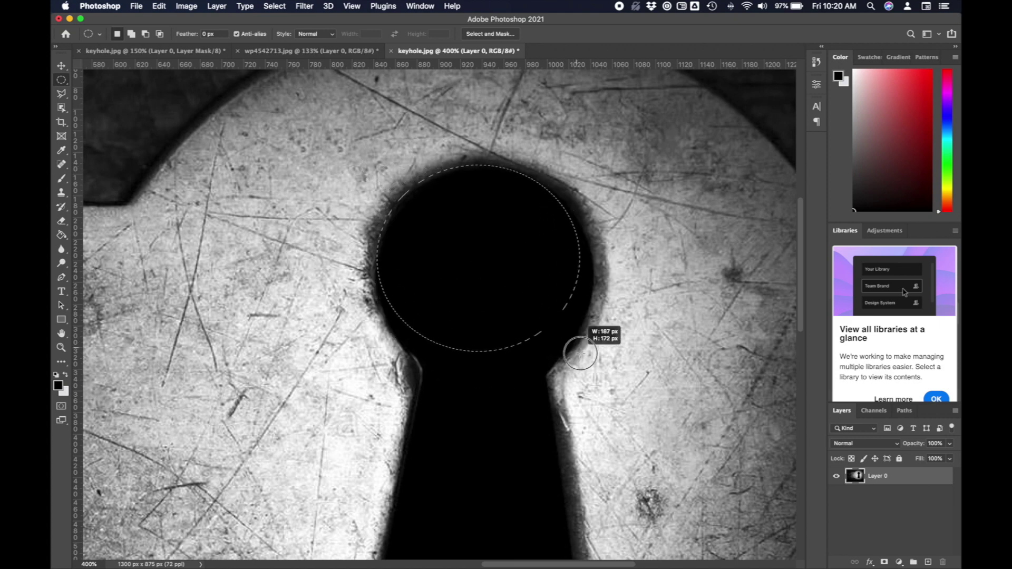
{"action": "left_click_drag", "start_coordinate": [582, 355], "coordinate": [593, 384]}
{"action": "scroll", "coordinate": [593, 384], "scroll_direction": "down", "scroll_amount": 5}
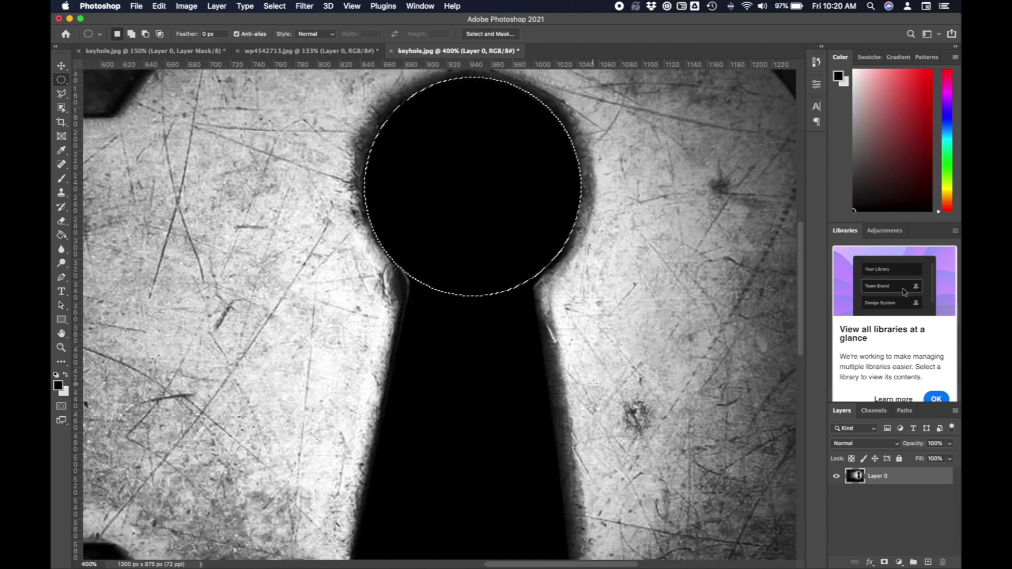
{"action": "scroll", "coordinate": [591, 371], "scroll_direction": "down", "scroll_amount": 2}
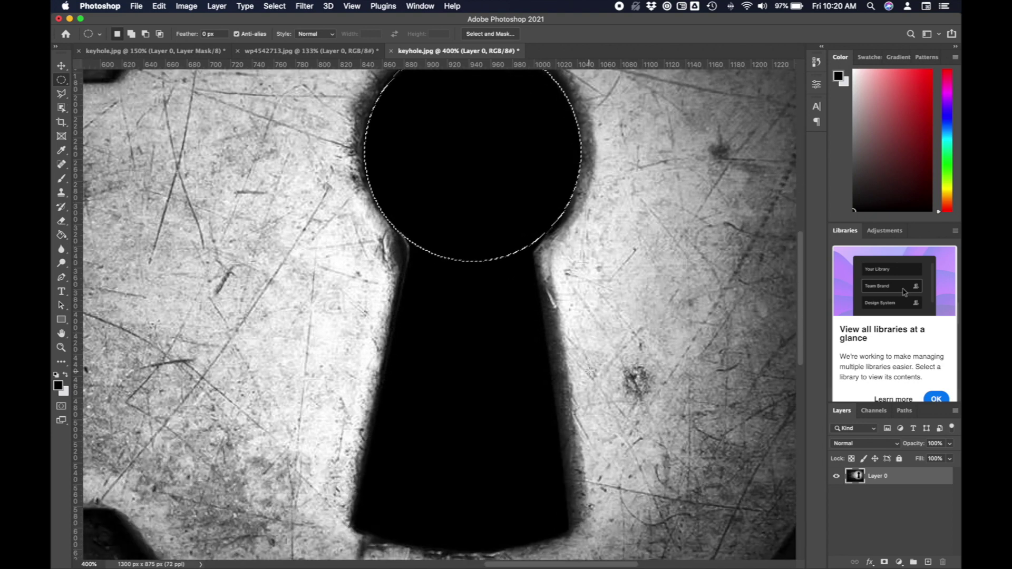
Switch to the Polygonal Lasso in Add to Selection mode, keeping the circular keyhole-top selection
{"action": "left_click", "coordinate": [62, 95]}
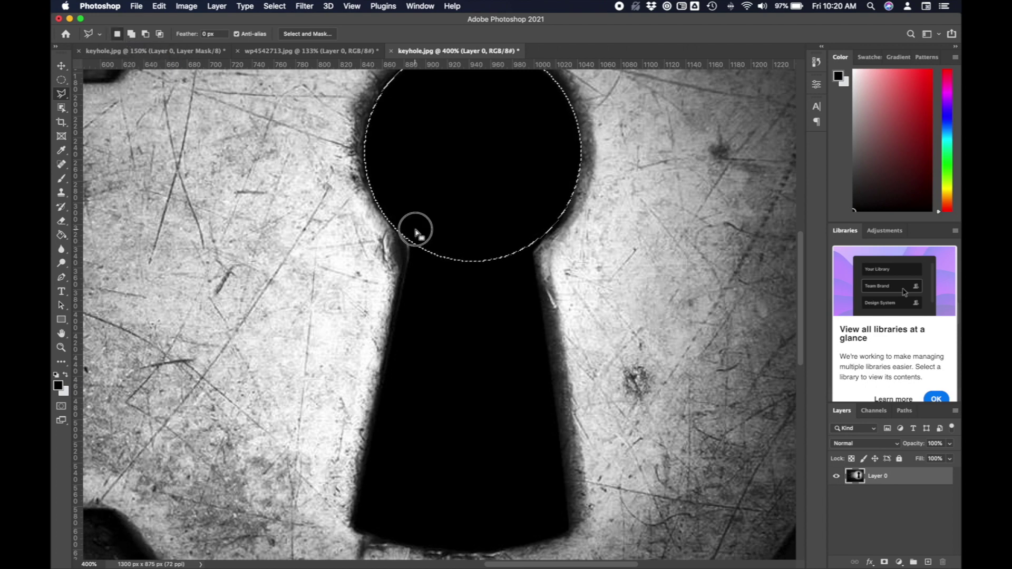
{"action": "key", "text": "super+d"}
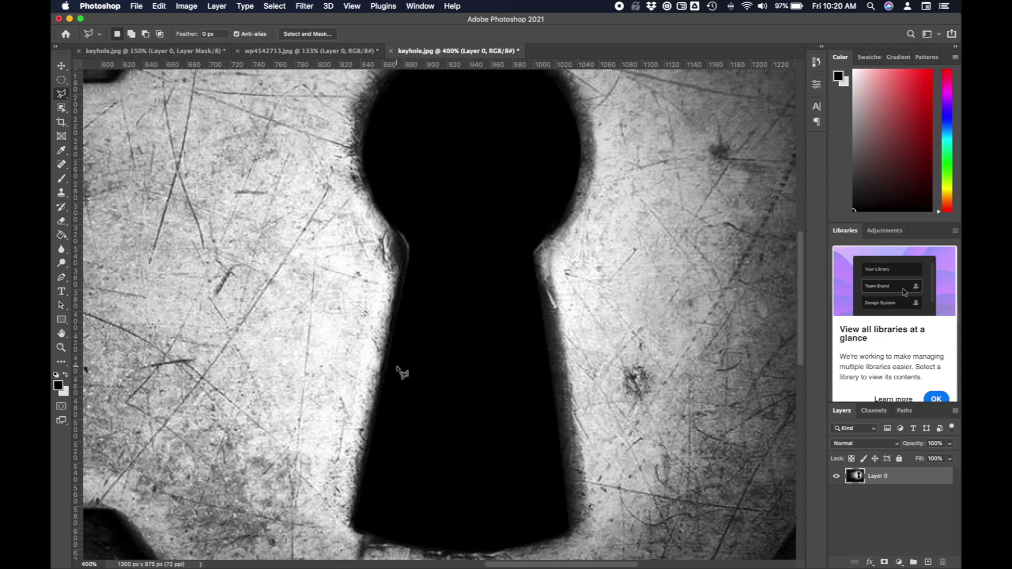
{"action": "key", "text": "super+shift+d"}
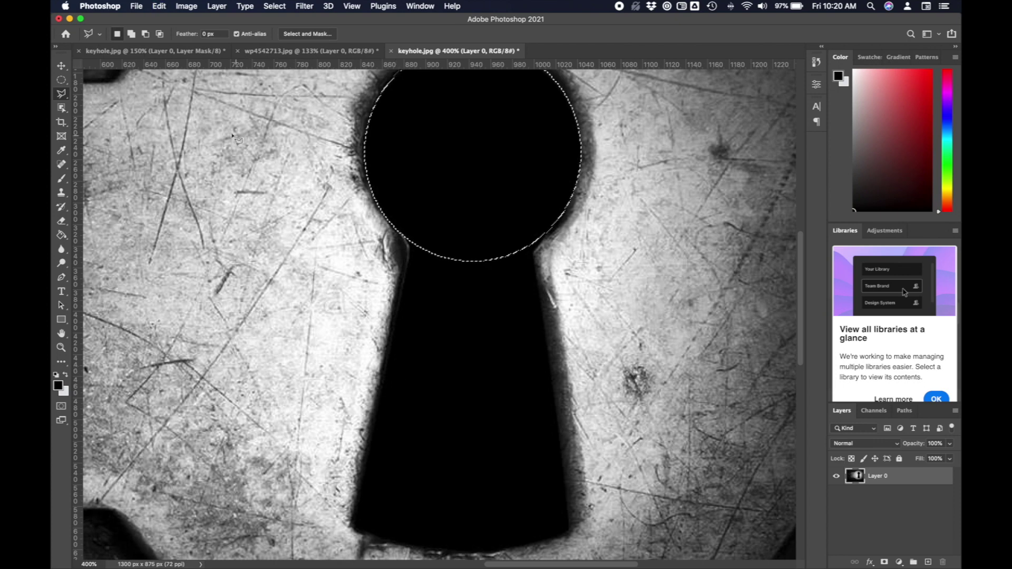
{"action": "left_click", "coordinate": [132, 36]}
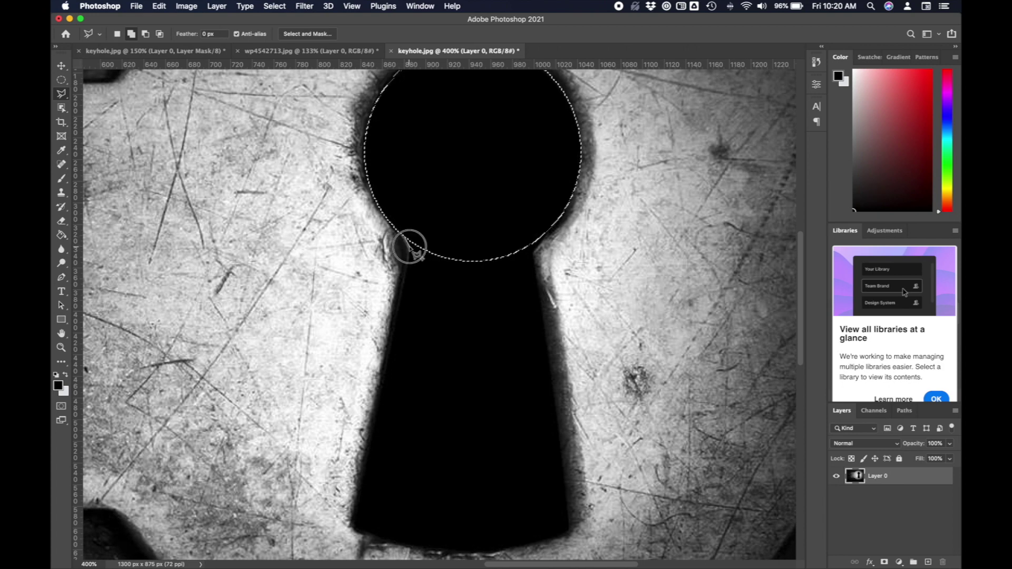
Outline the keyhole shaft's left side and curved bottom edge, starting at the circle's edge
{"action": "left_click", "coordinate": [409, 245]}
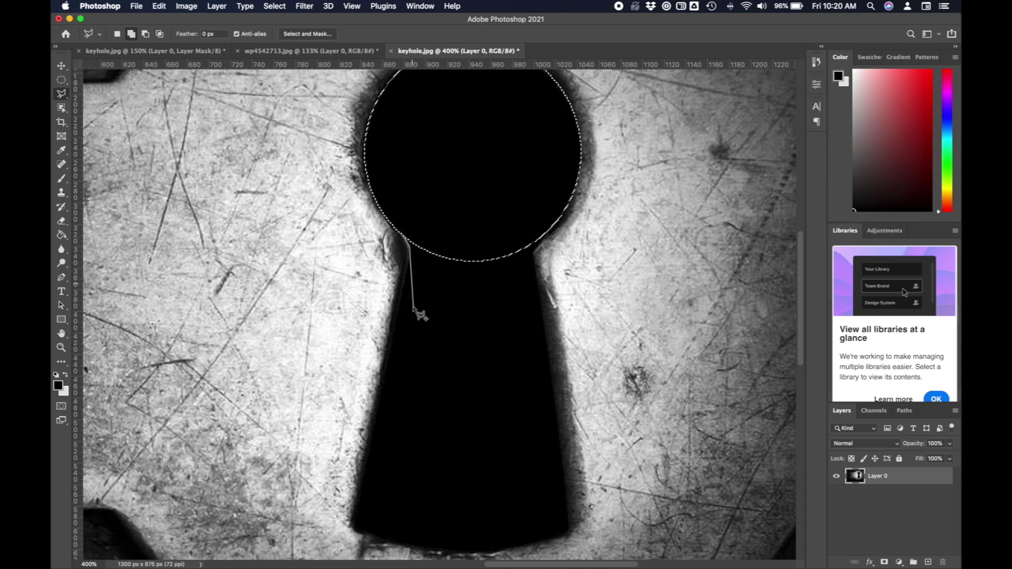
{"action": "left_click", "coordinate": [355, 521]}
{"action": "left_click", "coordinate": [363, 530]}
{"action": "left_click", "coordinate": [390, 541]}
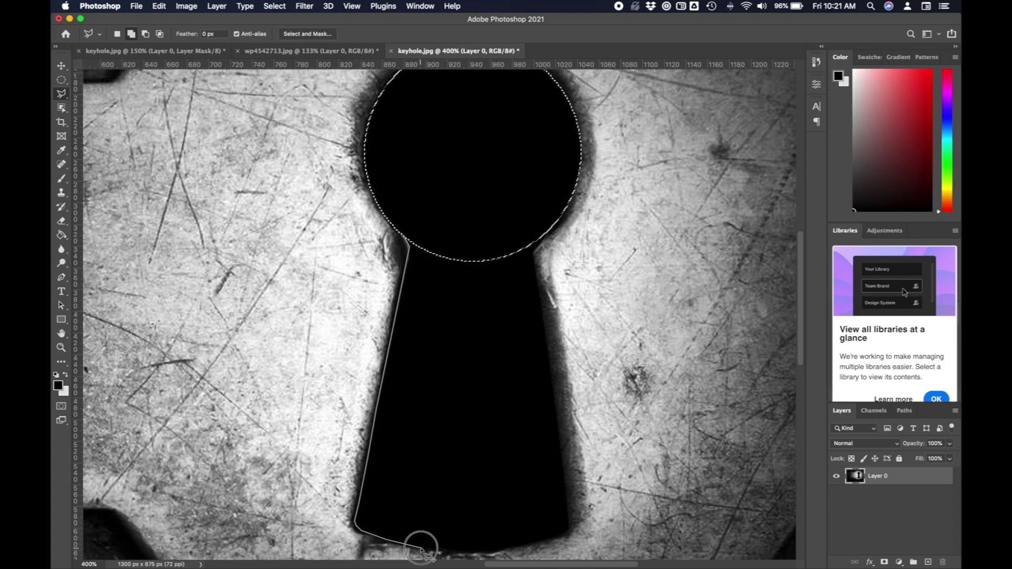
{"action": "left_click", "coordinate": [420, 548]}
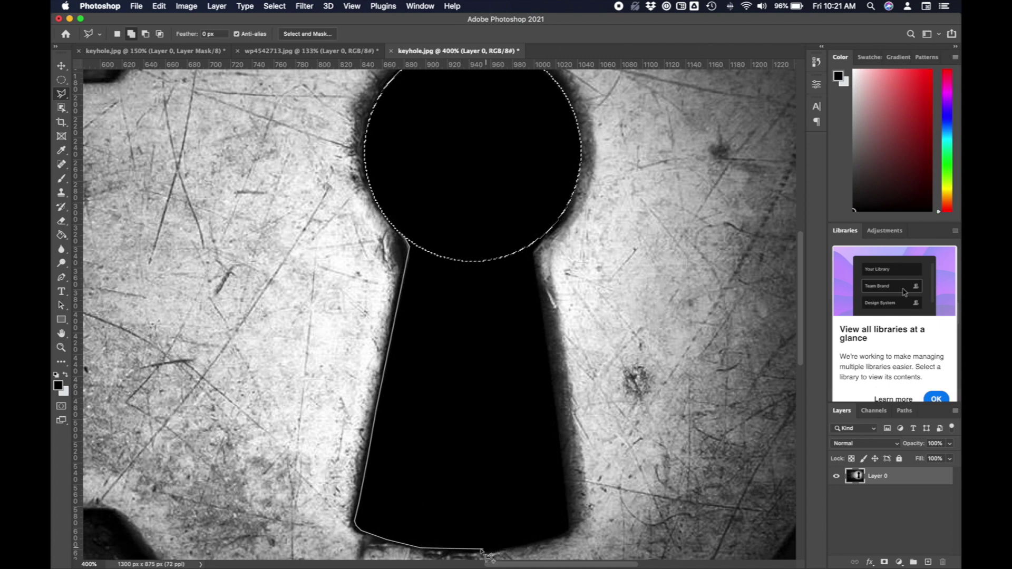
{"action": "left_click", "coordinate": [476, 551]}
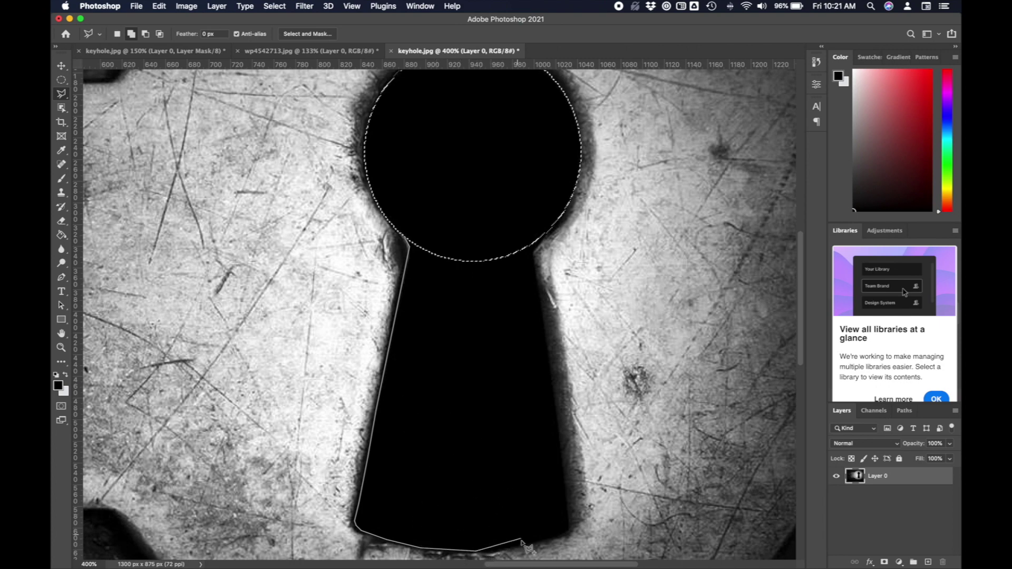
{"action": "left_click", "coordinate": [522, 546]}
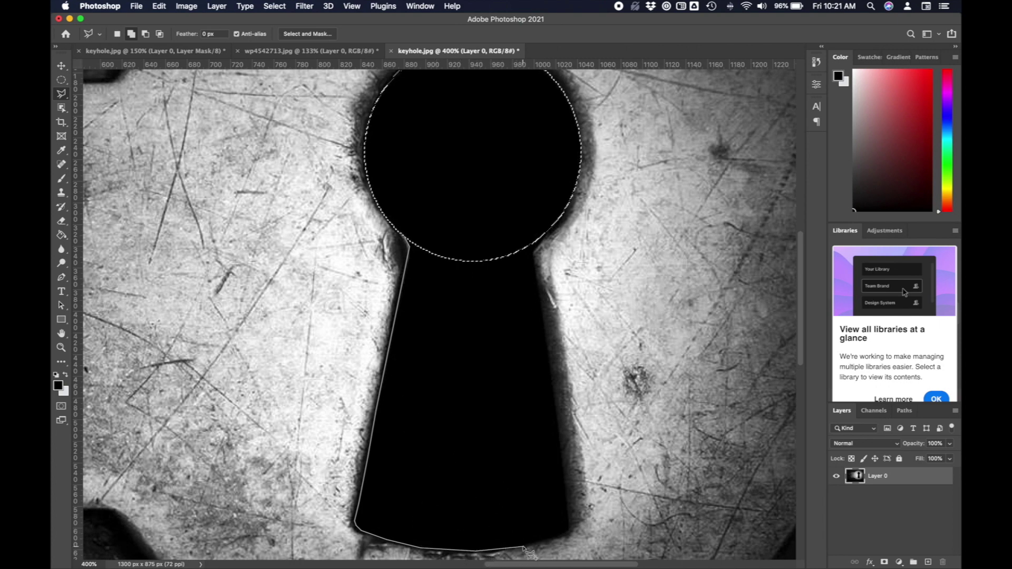
{"action": "left_click", "coordinate": [562, 536]}
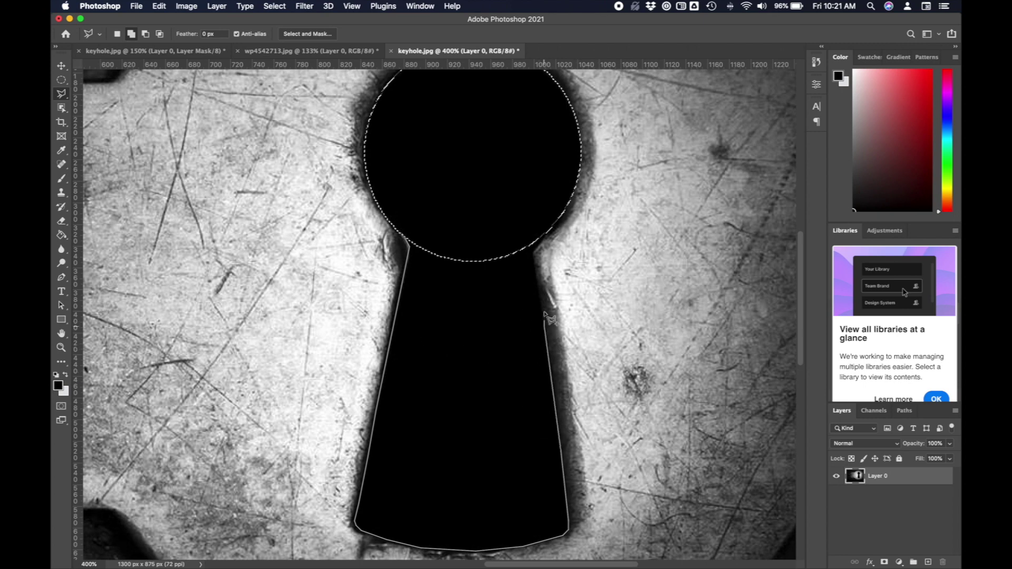
Trace up the shaft's right side into the round top and close the outline
{"action": "left_click", "coordinate": [533, 252]}
{"action": "left_click", "coordinate": [553, 228]}
{"action": "left_click", "coordinate": [467, 114]}
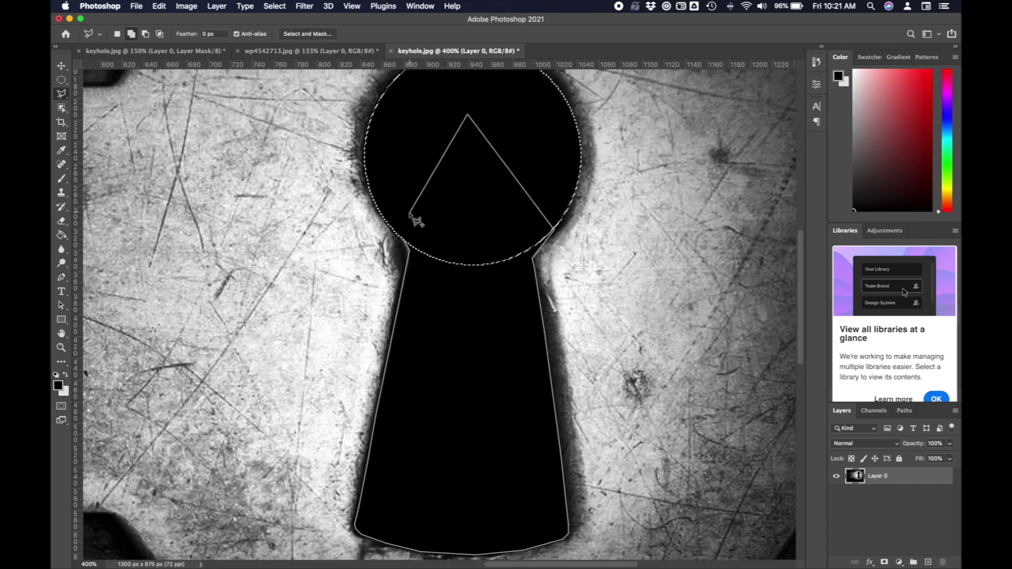
{"action": "left_click", "coordinate": [405, 240]}
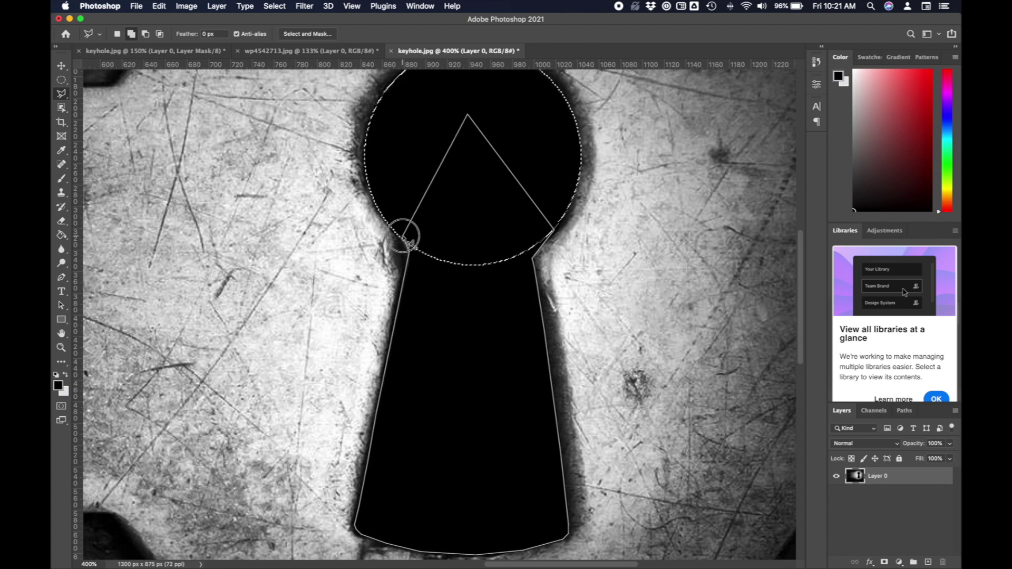
{"action": "left_click", "coordinate": [405, 238]}
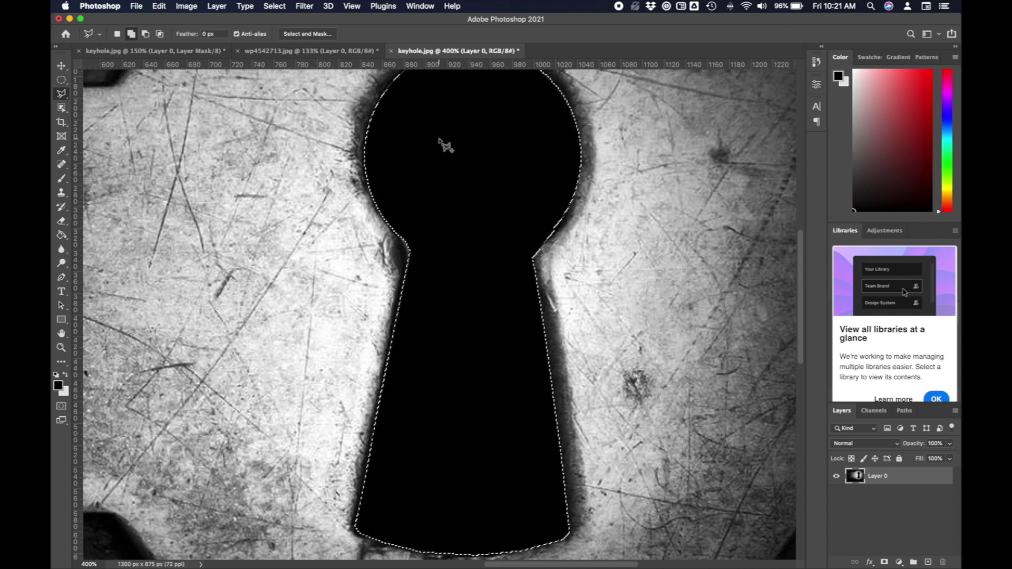
{"action": "scroll", "coordinate": [462, 402], "scroll_direction": "down", "scroll_amount": 1}
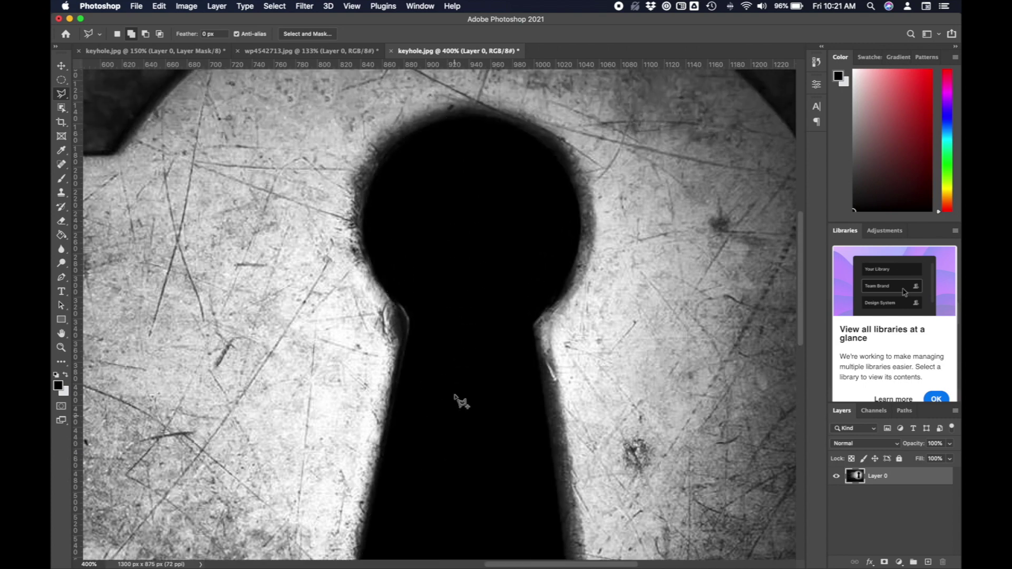
Zoom the view out through 300% and 200% to 100% to see the whole image
{"action": "scroll", "coordinate": [462, 402], "scroll_direction": "up", "scroll_amount": 1}
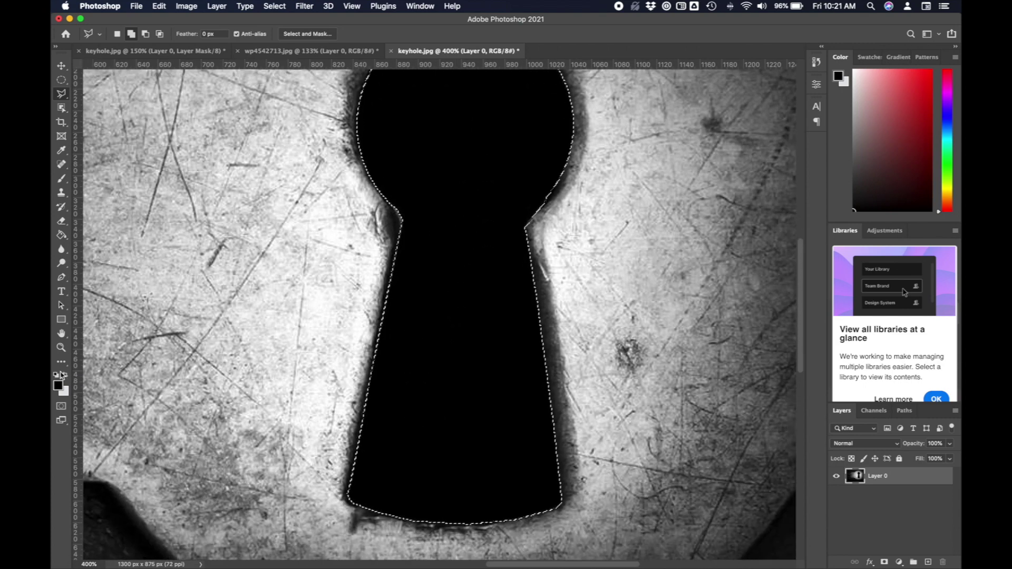
{"action": "left_click", "coordinate": [62, 348]}
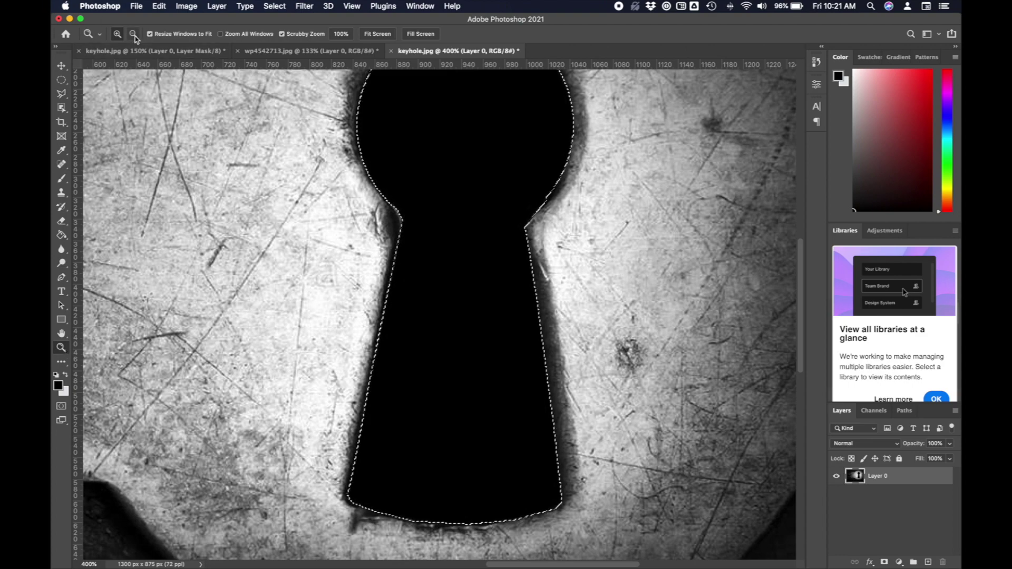
{"action": "left_click", "coordinate": [206, 188], "text": "alt"}
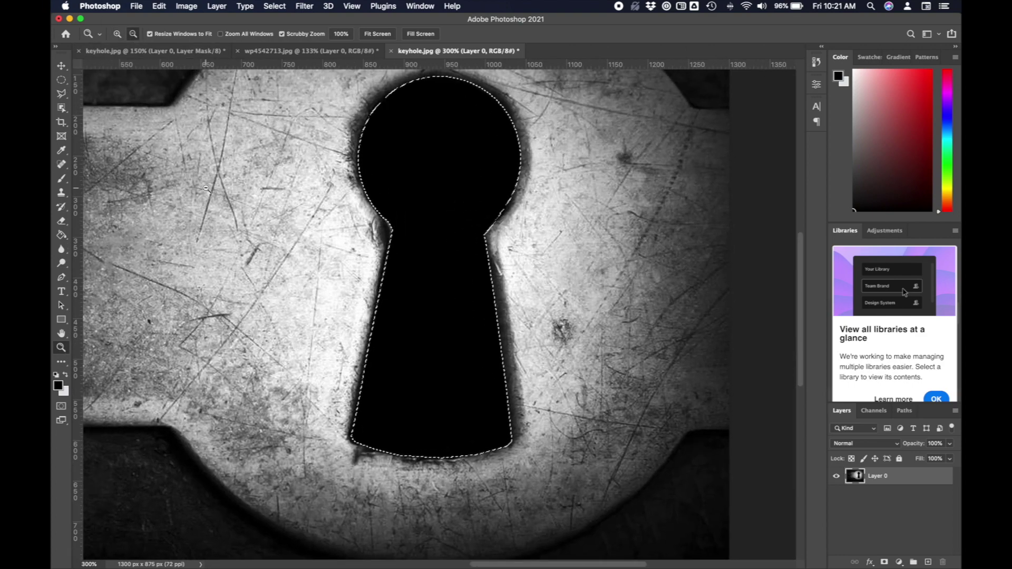
{"action": "left_click", "coordinate": [206, 188], "text": "alt"}
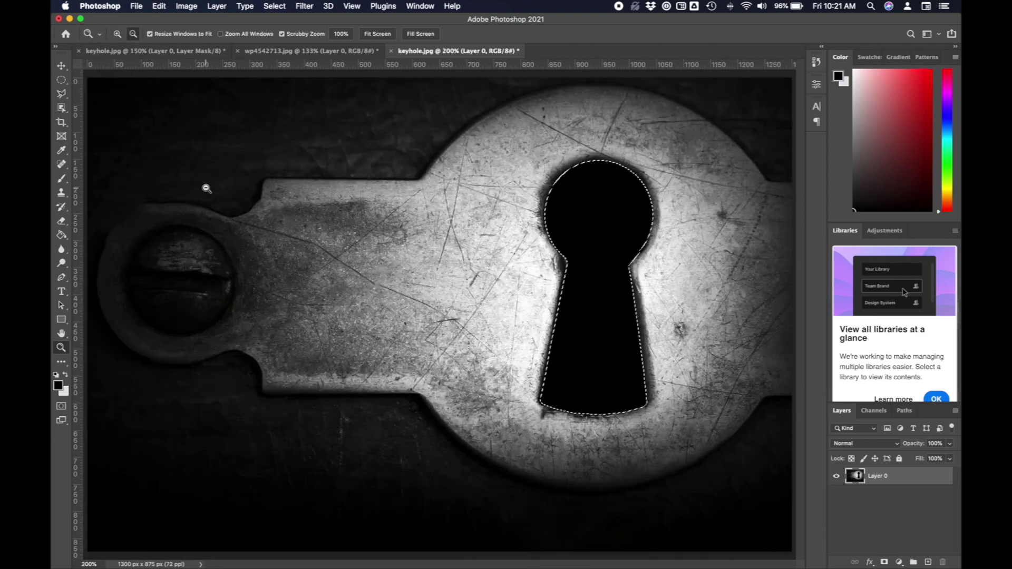
{"action": "left_click", "coordinate": [332, 228], "text": "alt"}
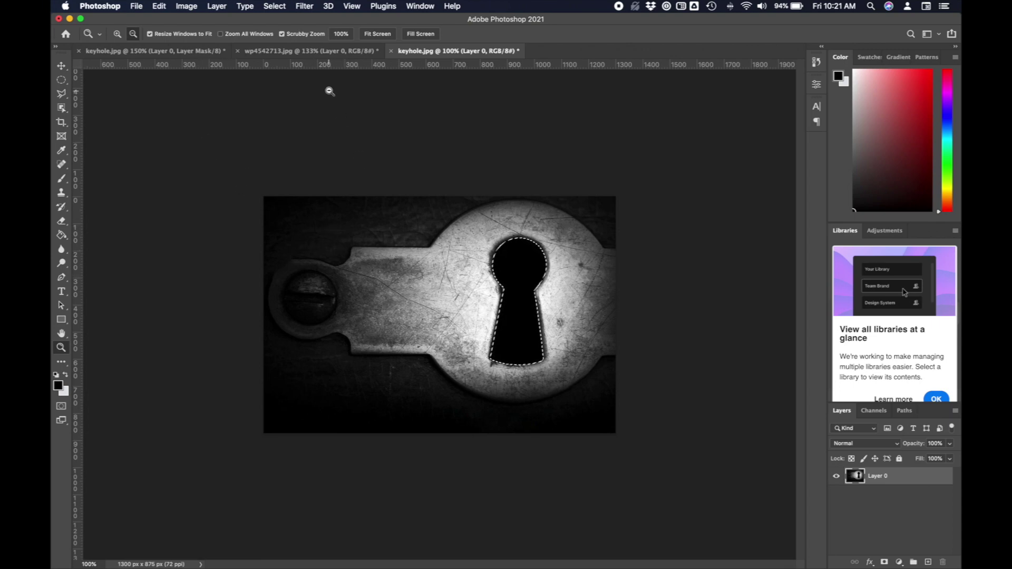
Give Layer 0 a Hide Selection mask, replacing a mistaken Reveal Selection mask
{"action": "left_click", "coordinate": [215, 5]}
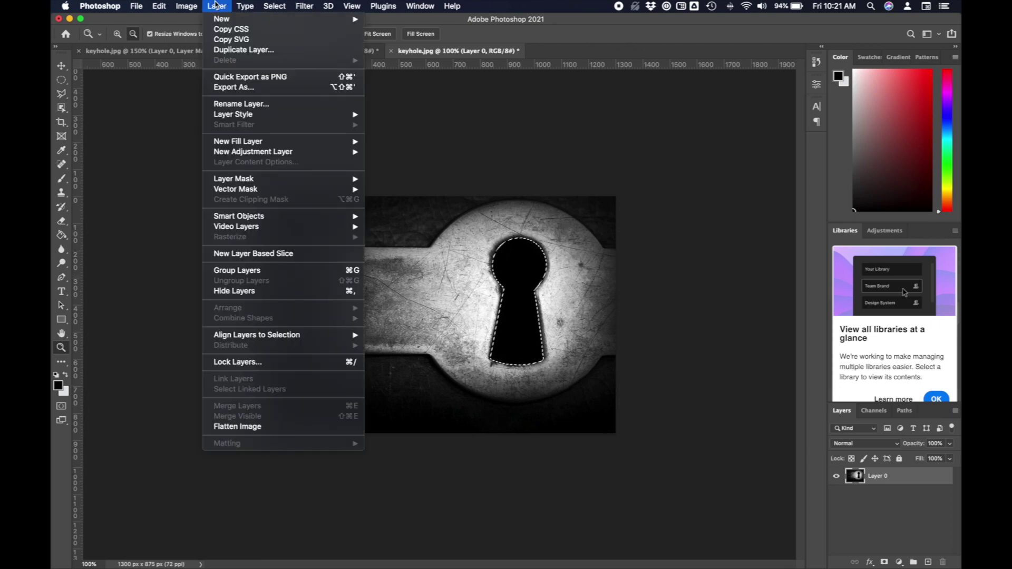
{"action": "mouse_move", "coordinate": [284, 183]}
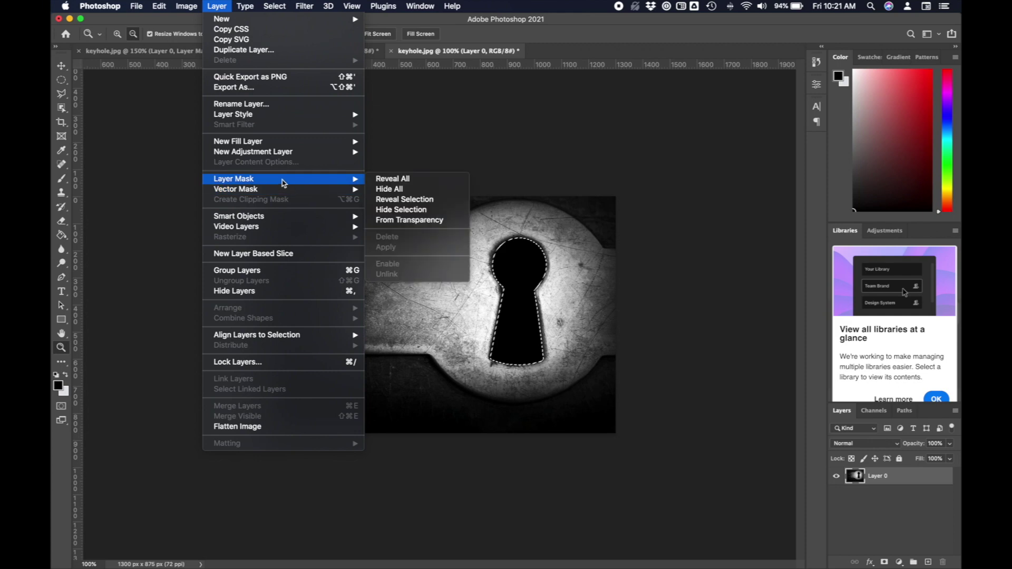
{"action": "left_click", "coordinate": [402, 200]}
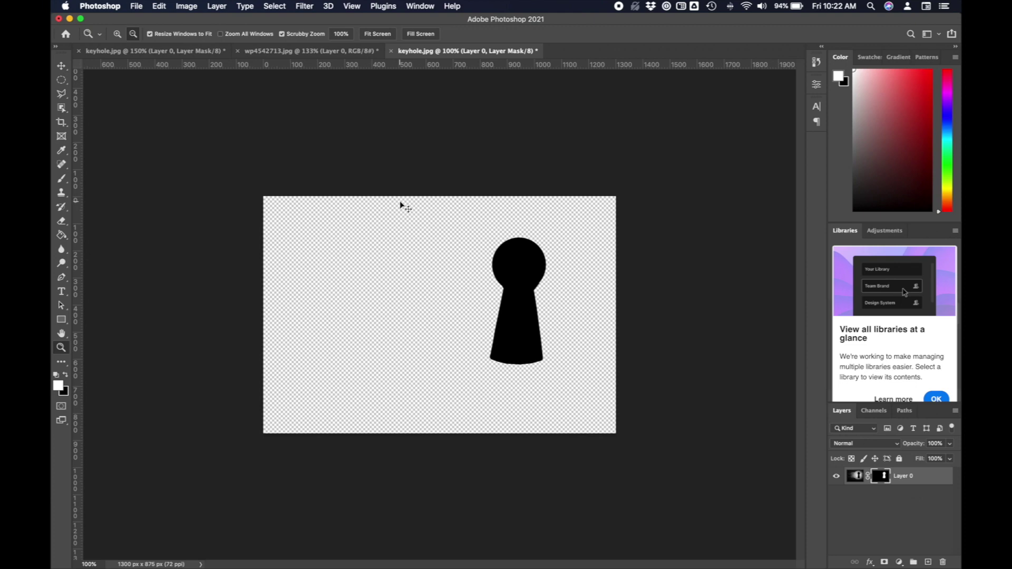
{"action": "key", "text": "super+z"}
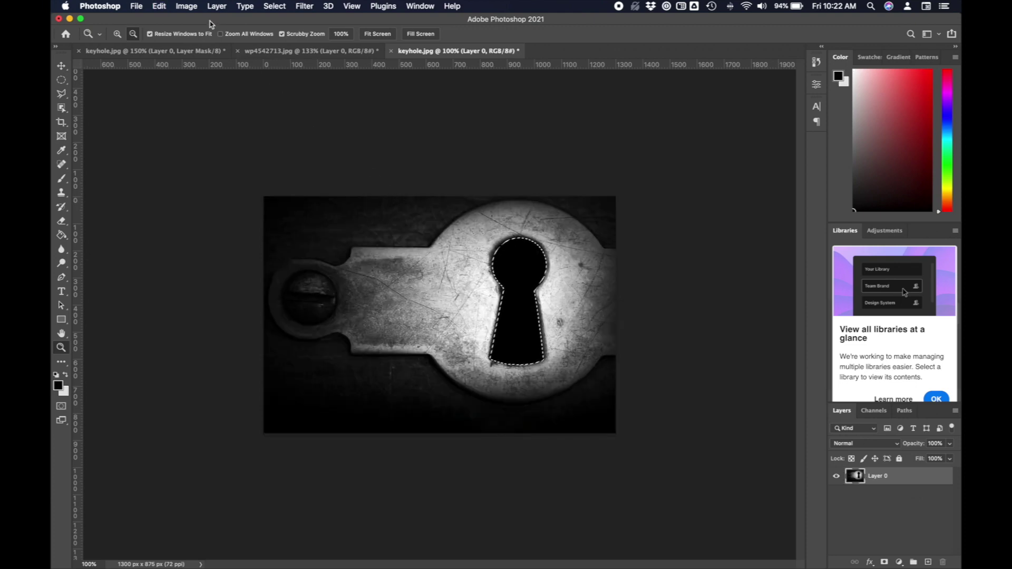
{"action": "left_click", "coordinate": [216, 6]}
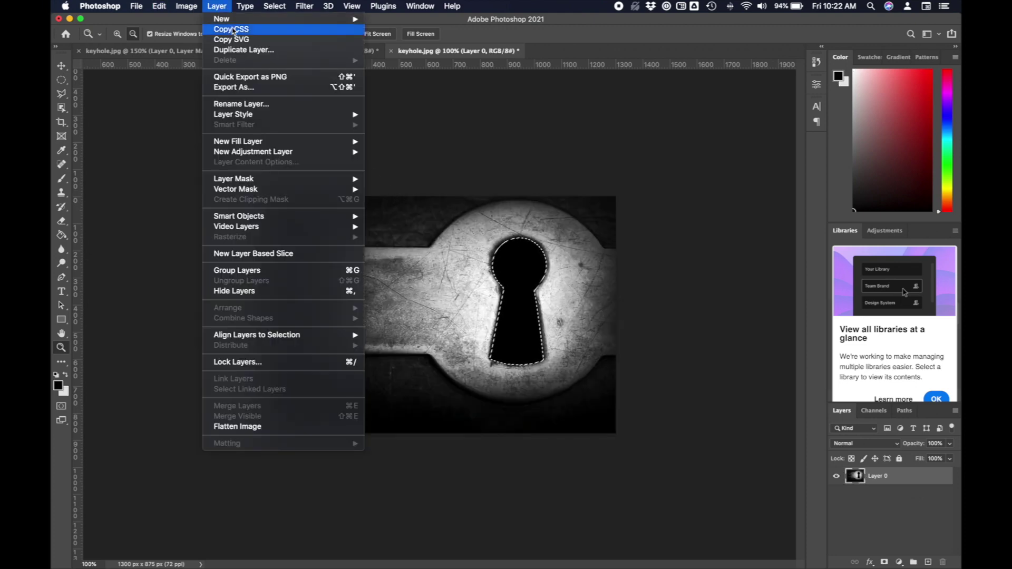
{"action": "mouse_move", "coordinate": [273, 180]}
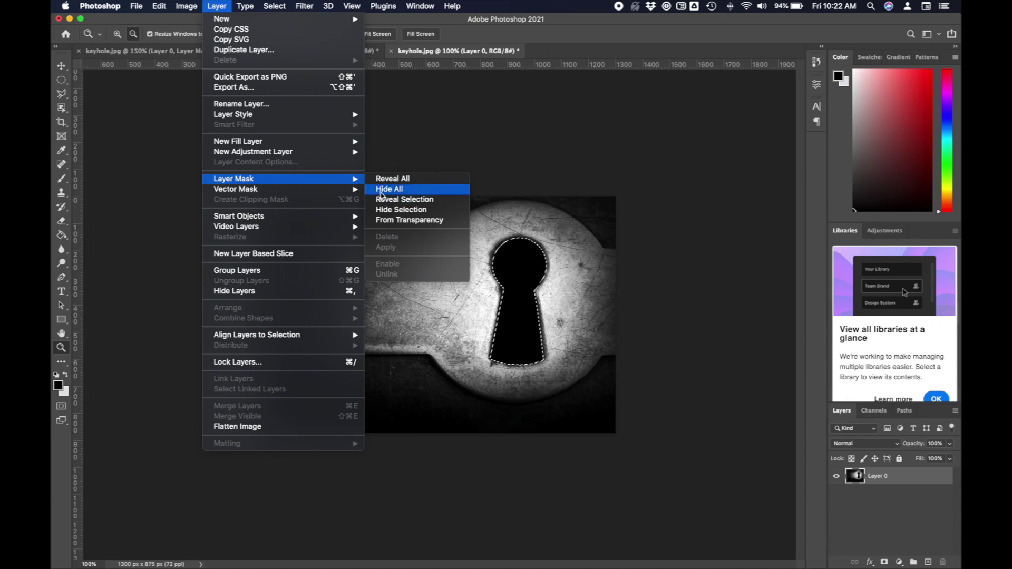
{"action": "left_click", "coordinate": [401, 210]}
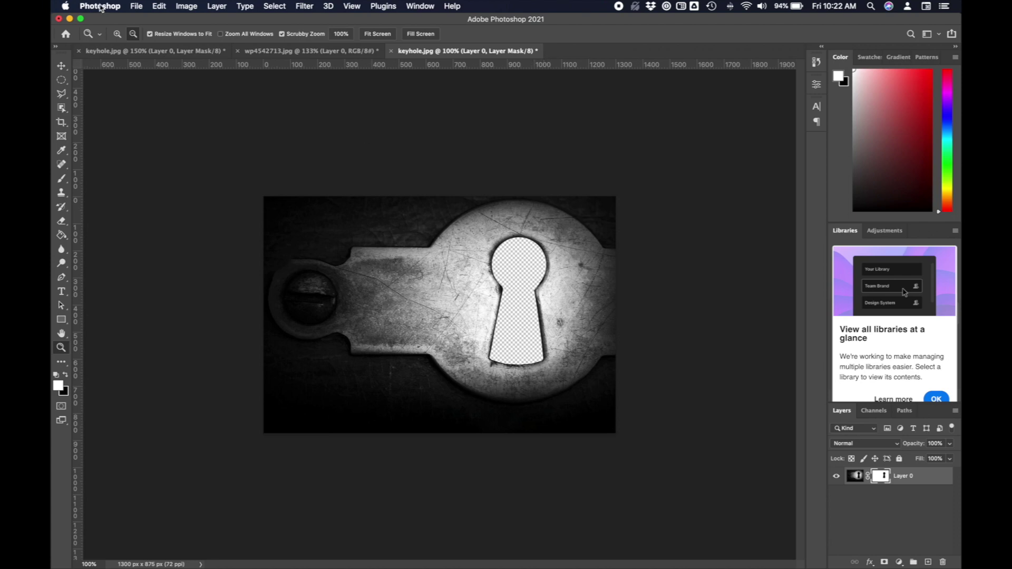
{"action": "key", "text": "ctrl+Up"}
Preview wp4542713.jpg in Finder, then drag it onto Photoshop to open it
{"action": "left_click", "coordinate": [200, 364]}
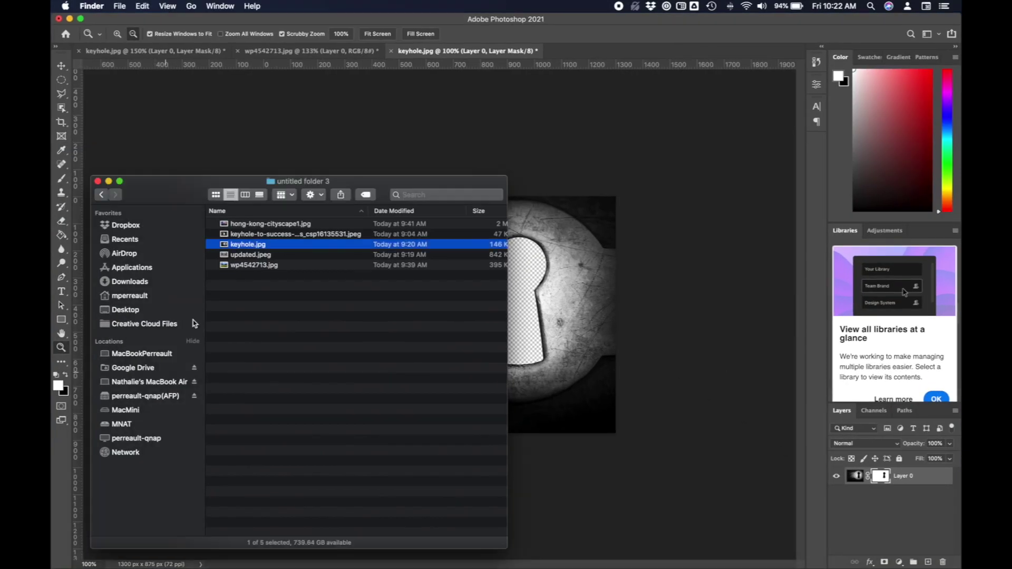
{"action": "left_click", "coordinate": [240, 266]}
{"action": "key", "text": "space"}
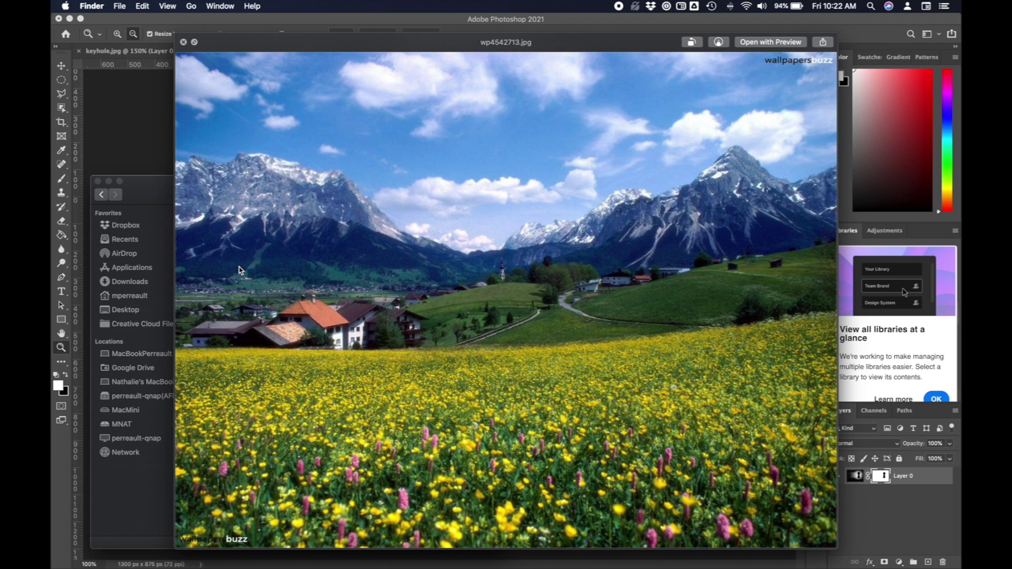
{"action": "key", "text": "space"}
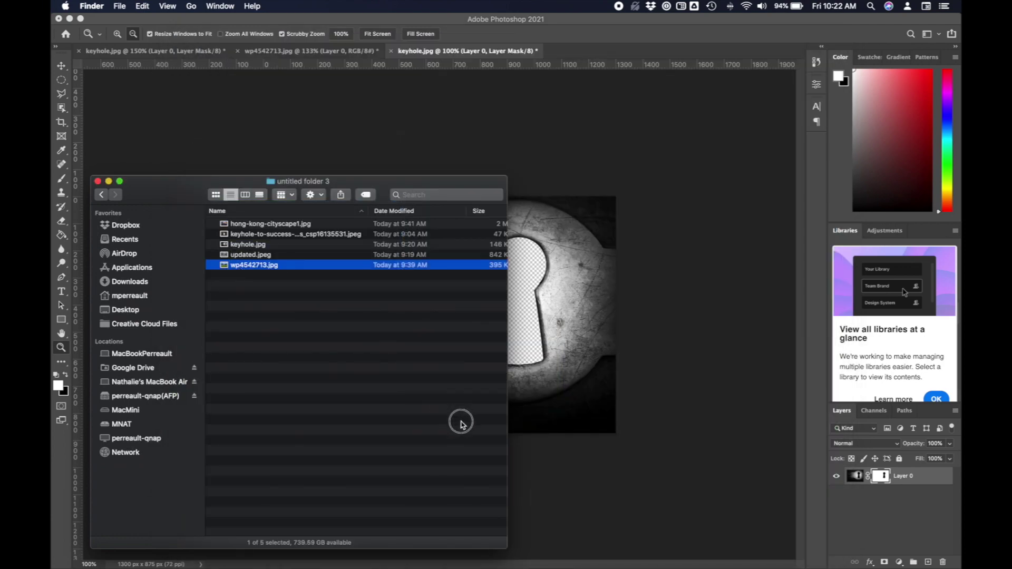
{"action": "left_click_drag", "start_coordinate": [263, 265], "coordinate": [789, 560]}
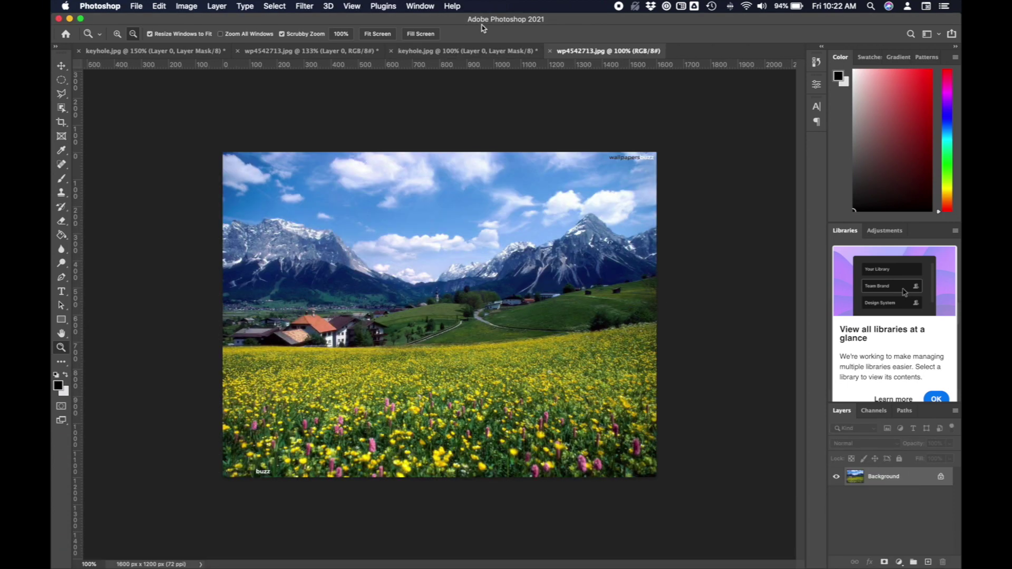
Duplicate the meadow photo's Background layer into the keyhole.jpg document
{"action": "left_click", "coordinate": [524, 51]}
{"action": "left_click", "coordinate": [574, 51]}
{"action": "right_click", "coordinate": [898, 479]}
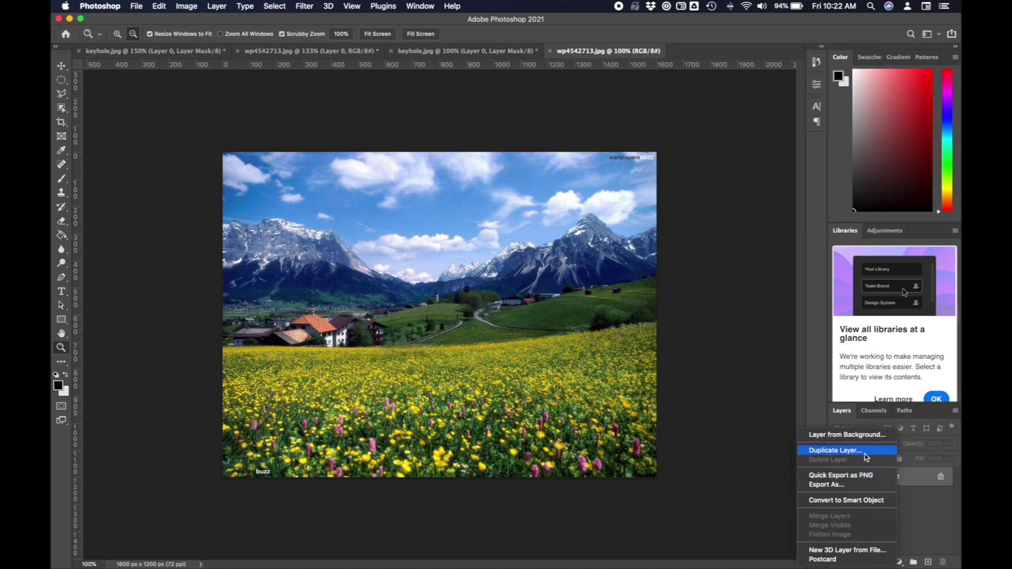
{"action": "left_click", "coordinate": [865, 451]}
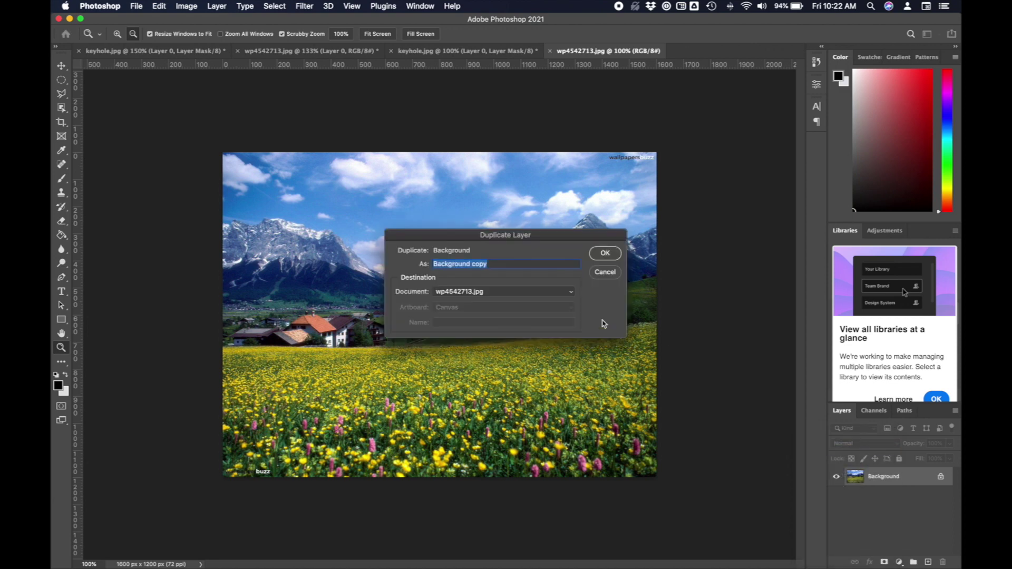
{"action": "left_click", "coordinate": [571, 293]}
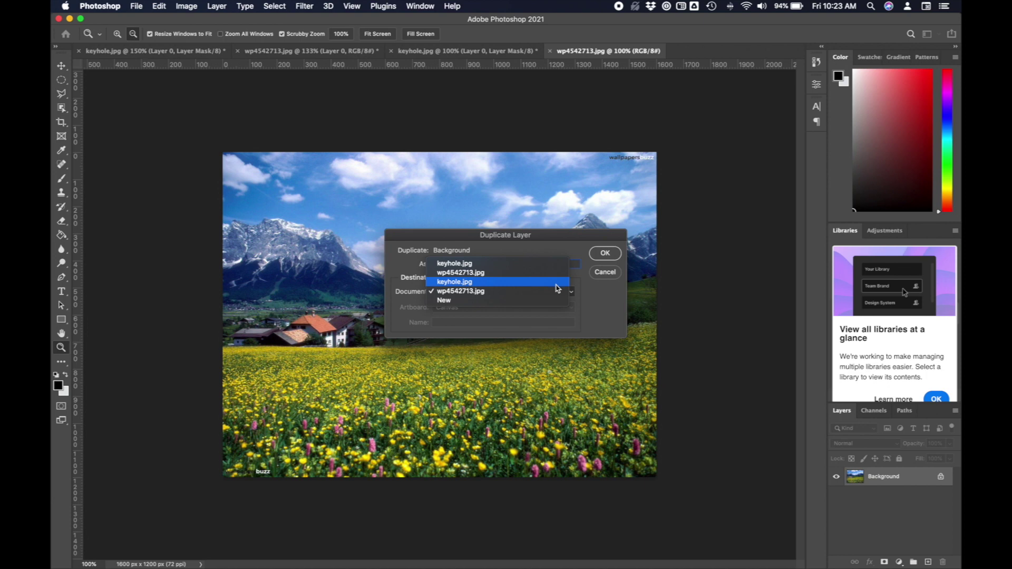
{"action": "left_click", "coordinate": [556, 284]}
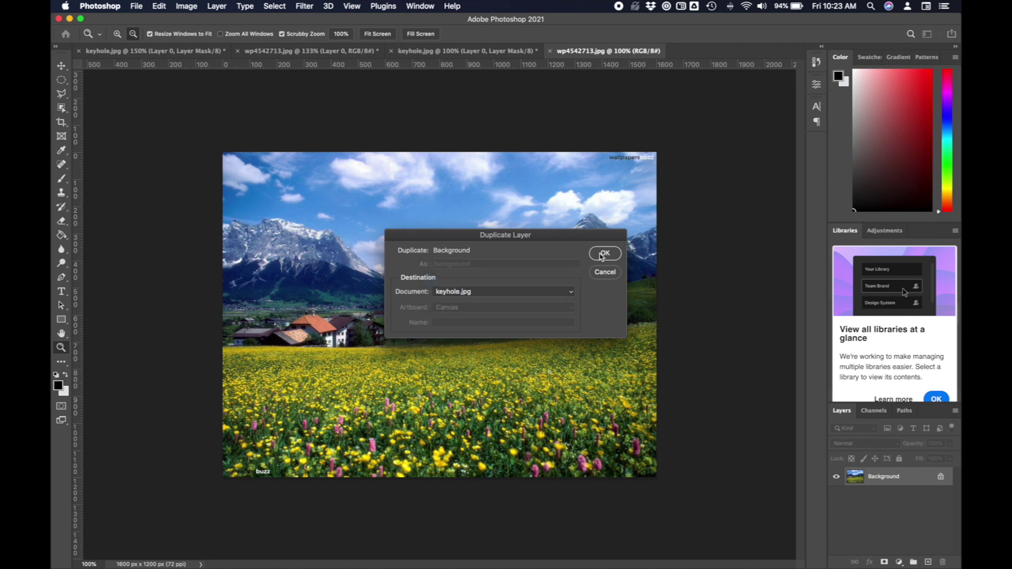
{"action": "left_click", "coordinate": [604, 253]}
{"action": "left_click", "coordinate": [464, 51]}
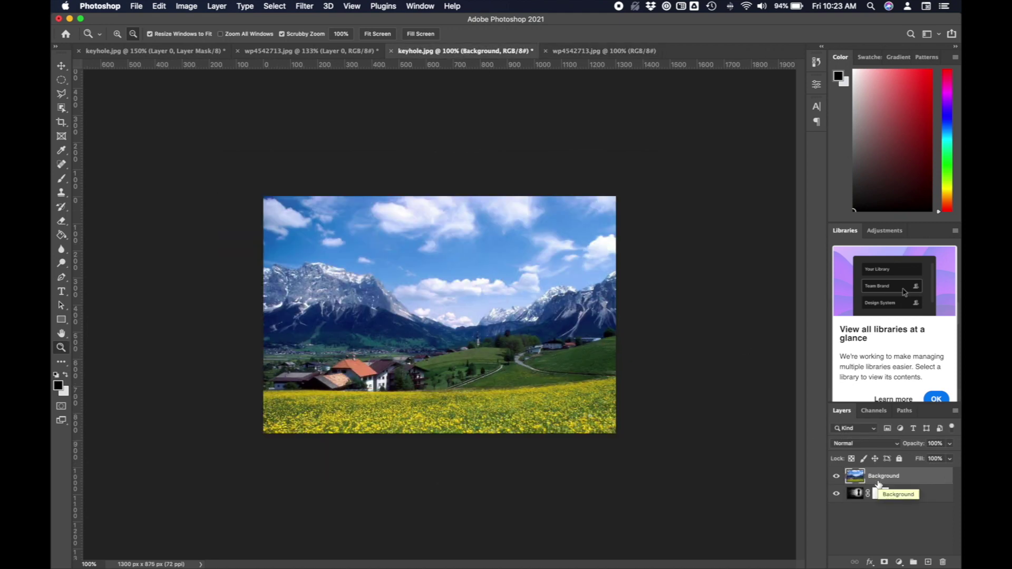
Move the landscape layer below Layer 0 and drag it into the keyhole opening
{"action": "left_click", "coordinate": [879, 484]}
{"action": "left_click_drag", "start_coordinate": [878, 484], "coordinate": [888, 505]}
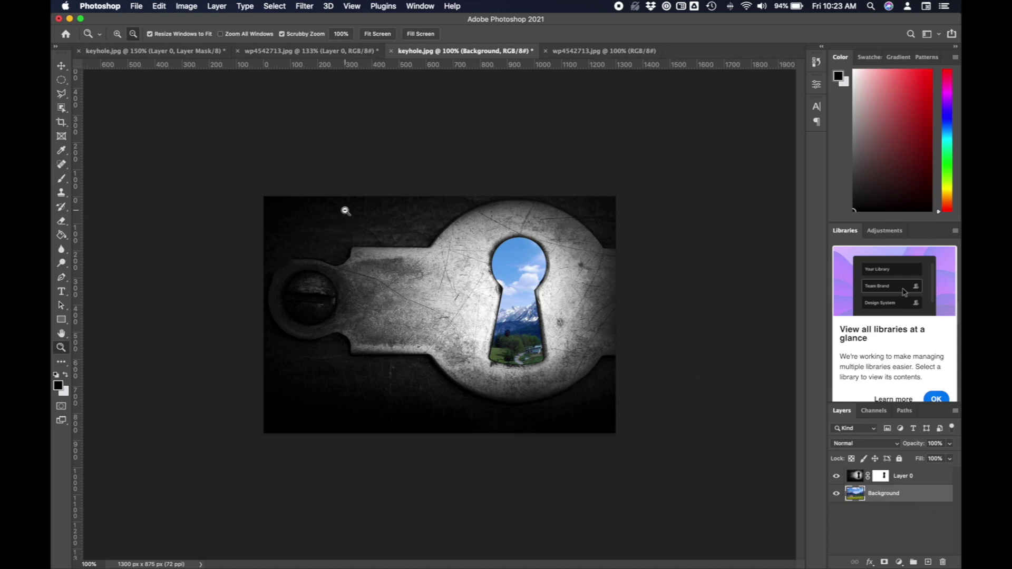
{"action": "left_click", "coordinate": [60, 67]}
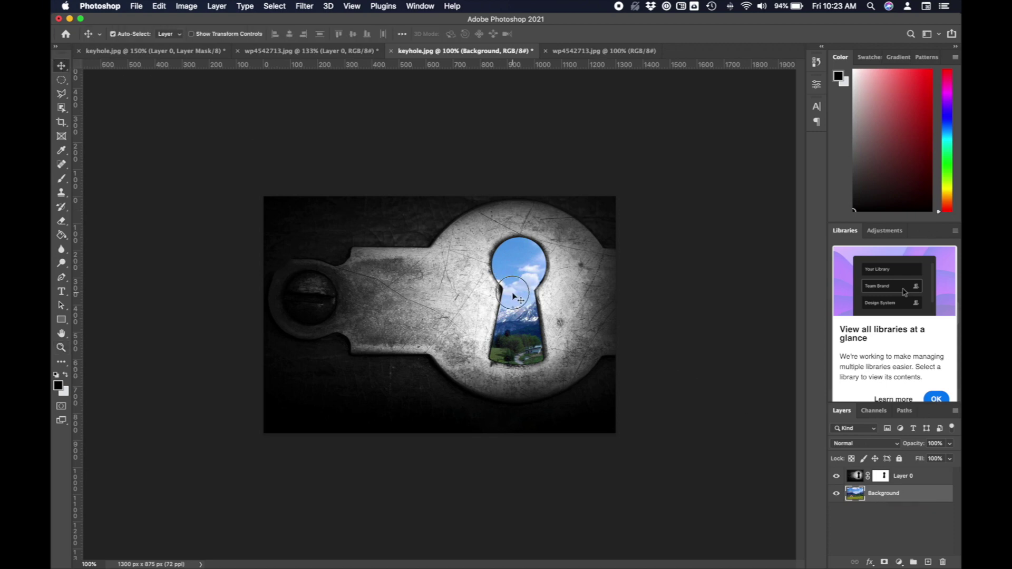
{"action": "left_click_drag", "start_coordinate": [515, 293], "coordinate": [407, 292]}
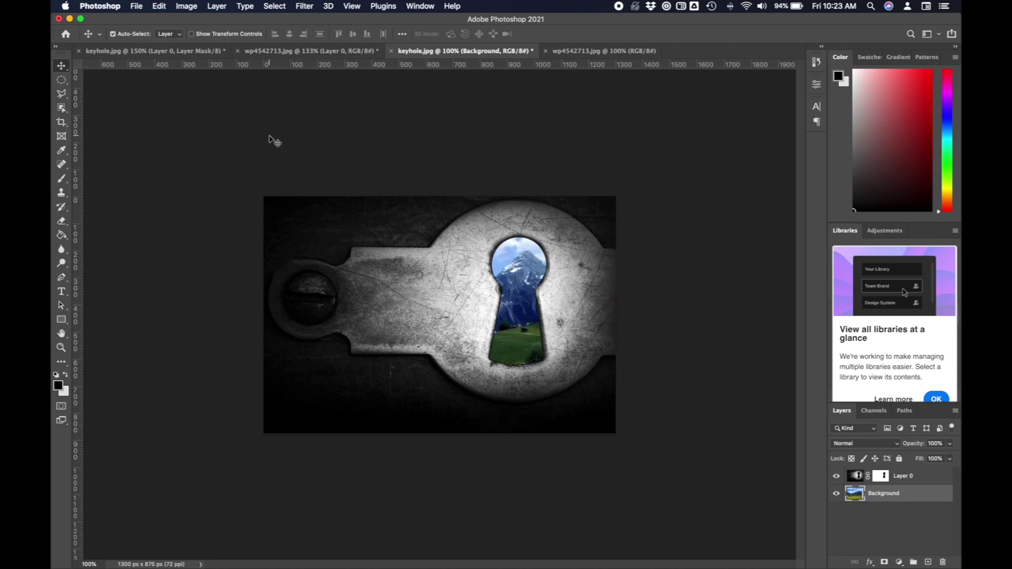
Scale the landscape down to about 41% with Edit > Transform > Scale, reposition it, and commit
{"action": "left_click", "coordinate": [161, 6]}
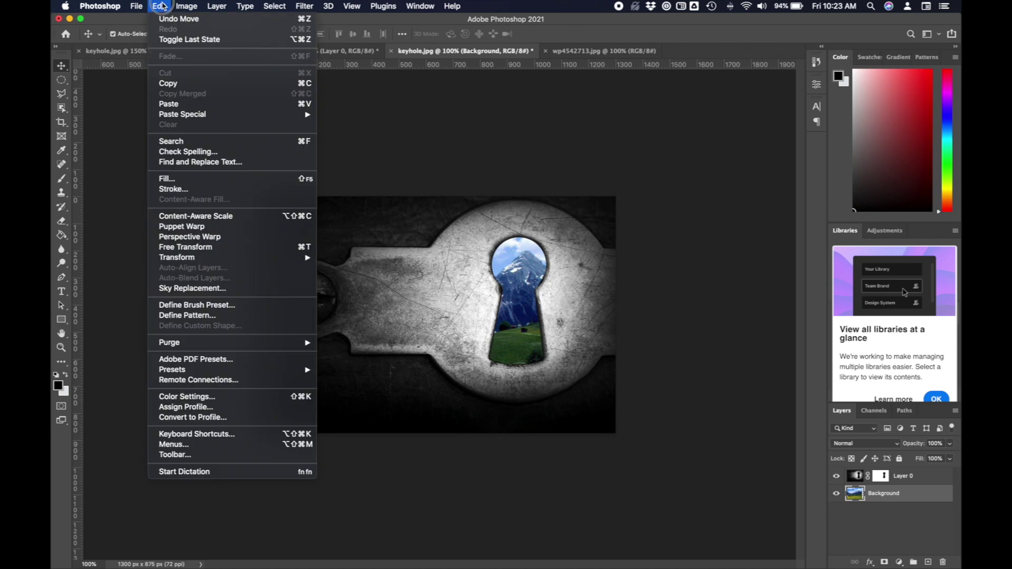
{"action": "mouse_move", "coordinate": [242, 257]}
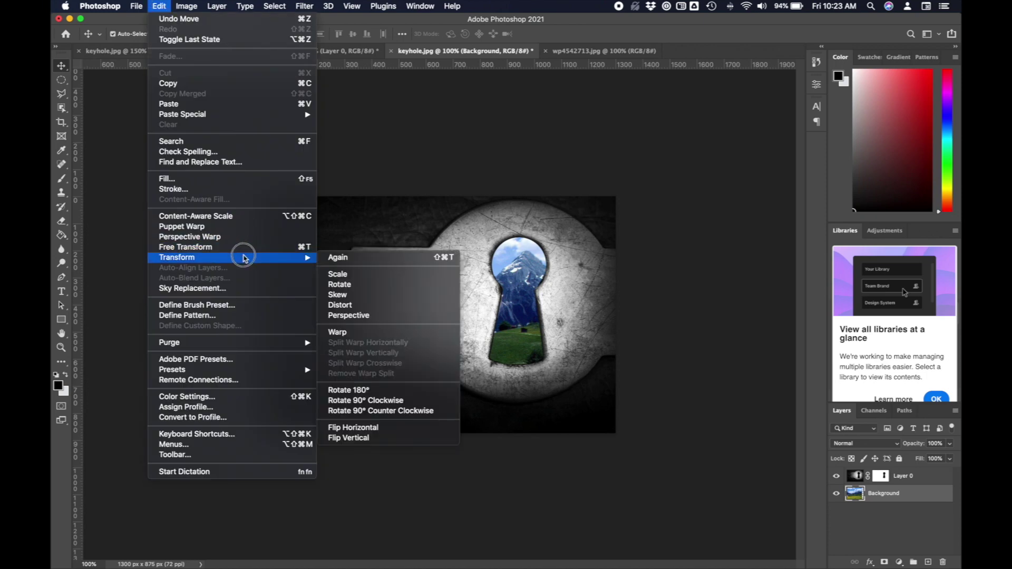
{"action": "left_click", "coordinate": [338, 275]}
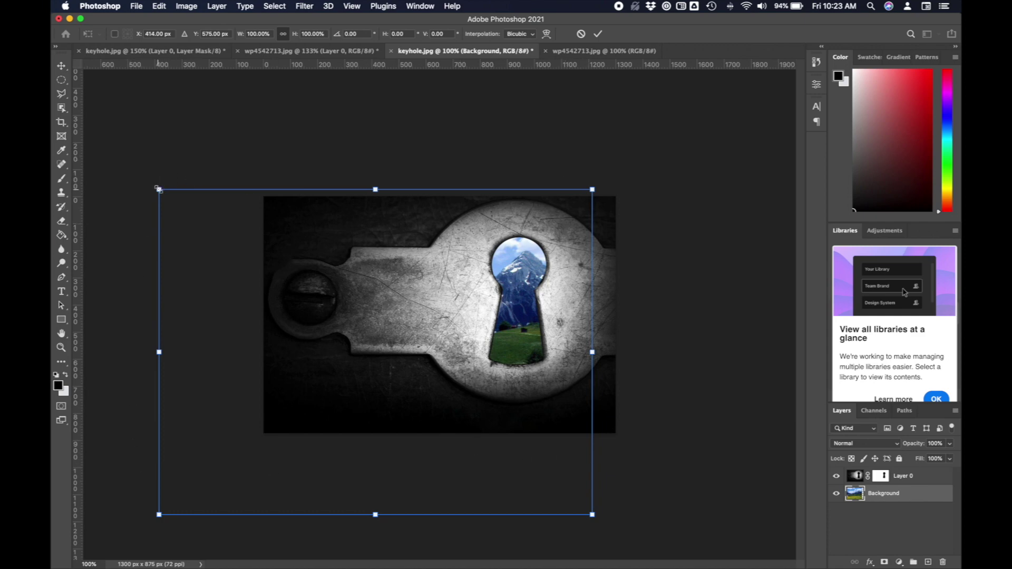
{"action": "left_click_drag", "start_coordinate": [159, 189], "coordinate": [218, 228]}
{"action": "left_click_drag", "start_coordinate": [216, 515], "coordinate": [368, 322]}
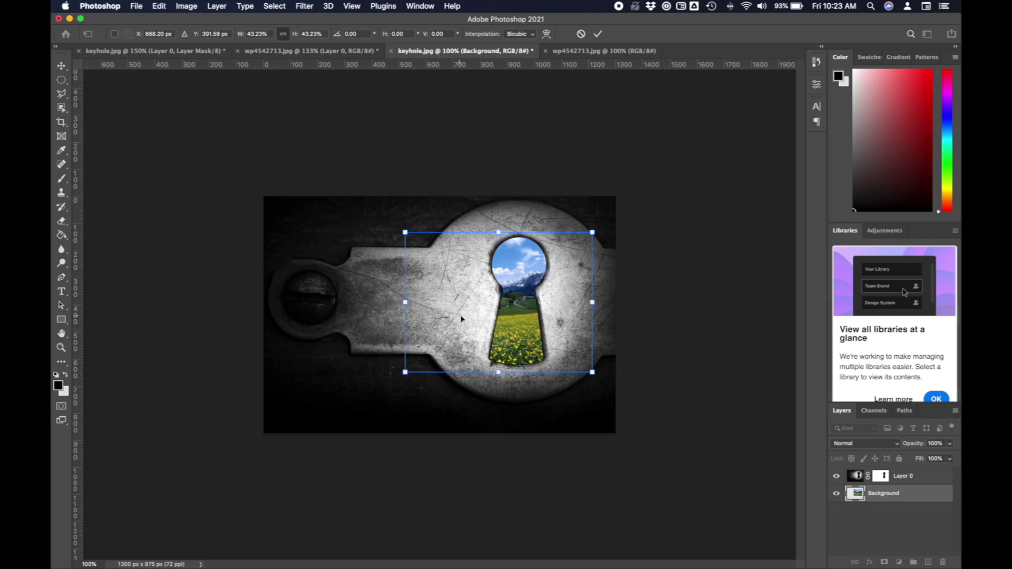
{"action": "left_click_drag", "start_coordinate": [470, 317], "coordinate": [446, 320]}
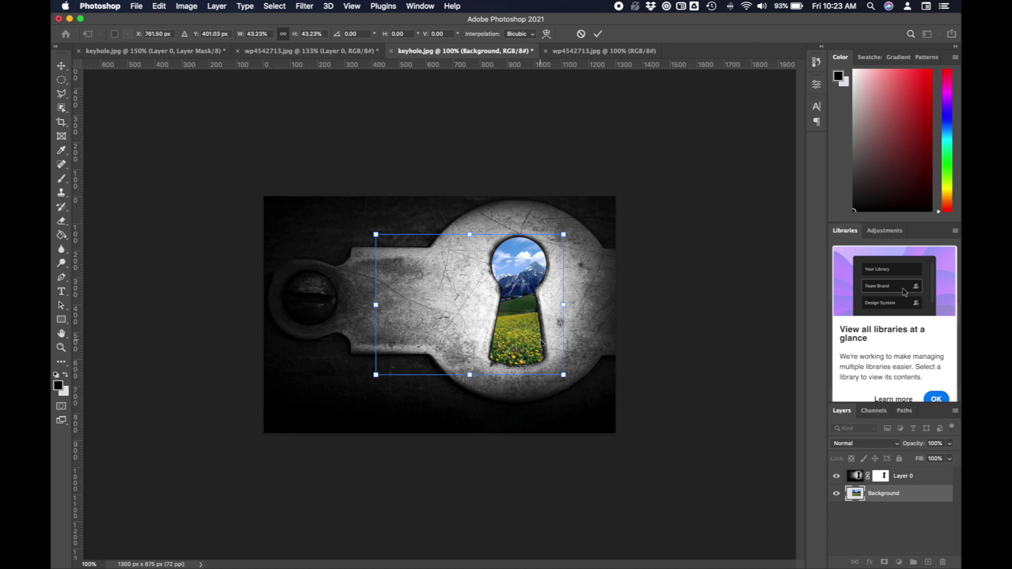
{"action": "left_click", "coordinate": [564, 375]}
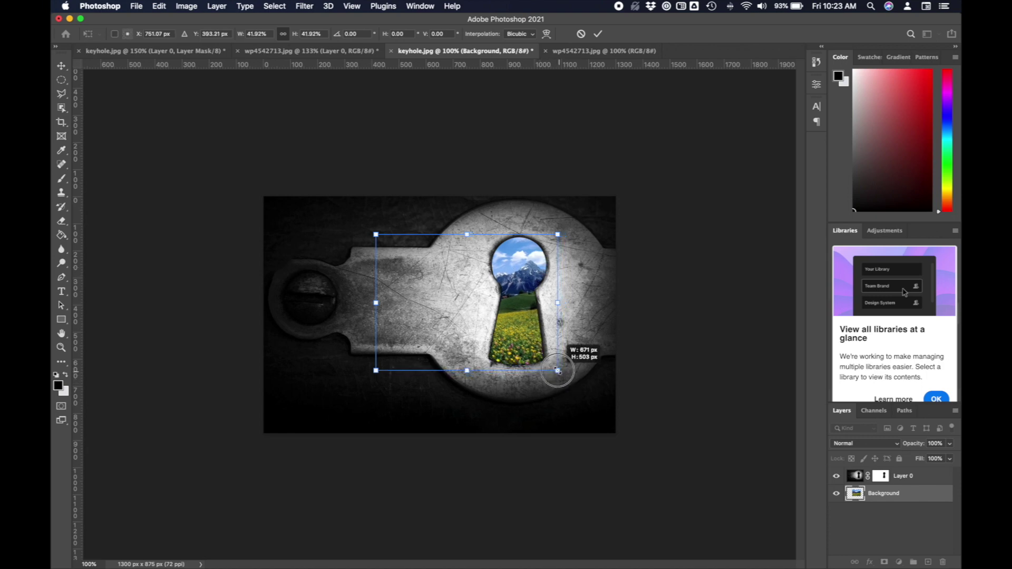
{"action": "left_click_drag", "start_coordinate": [557, 370], "coordinate": [555, 368]}
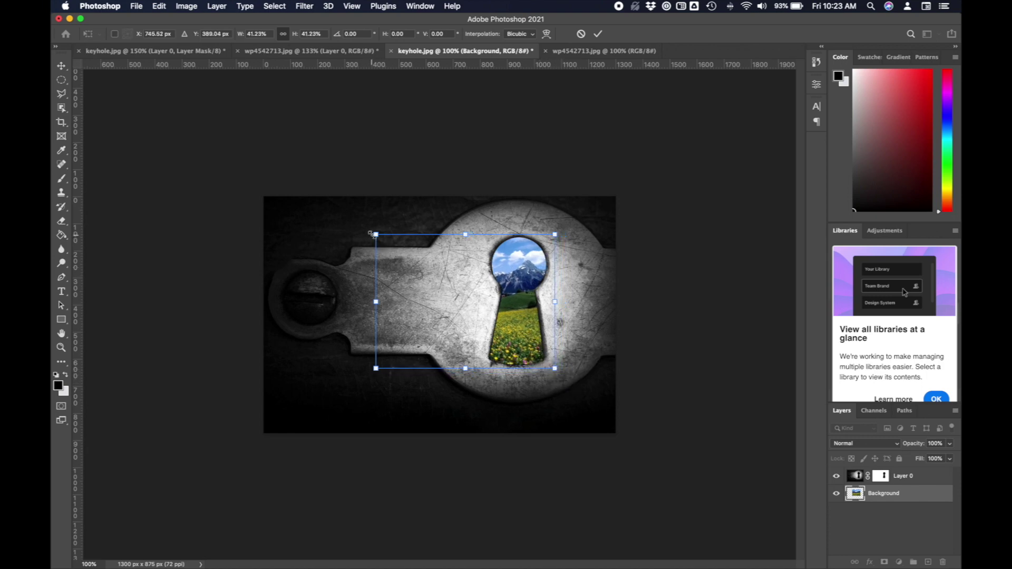
{"action": "left_click_drag", "start_coordinate": [375, 368], "coordinate": [378, 367]}
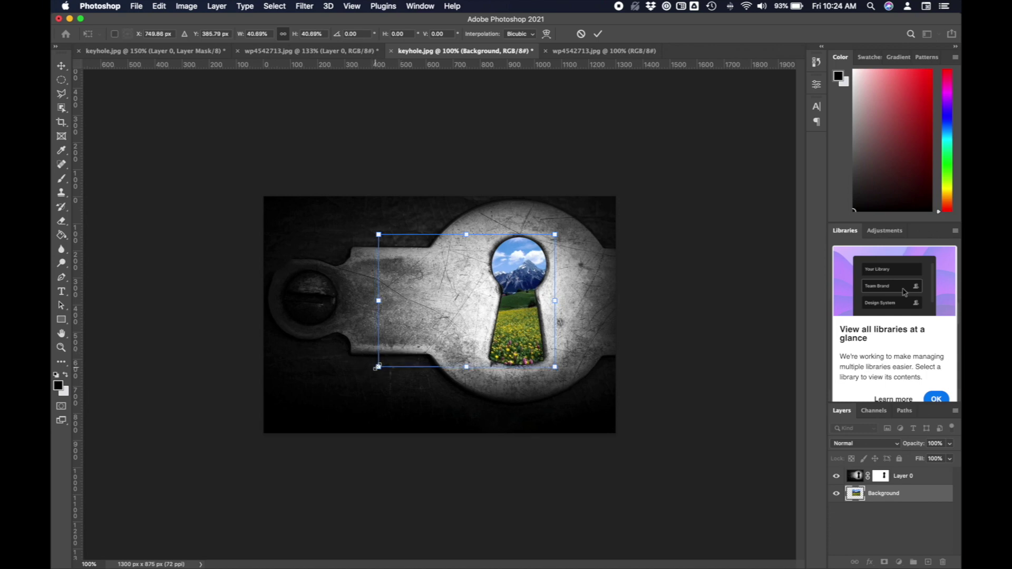
{"action": "left_click", "coordinate": [598, 35]}
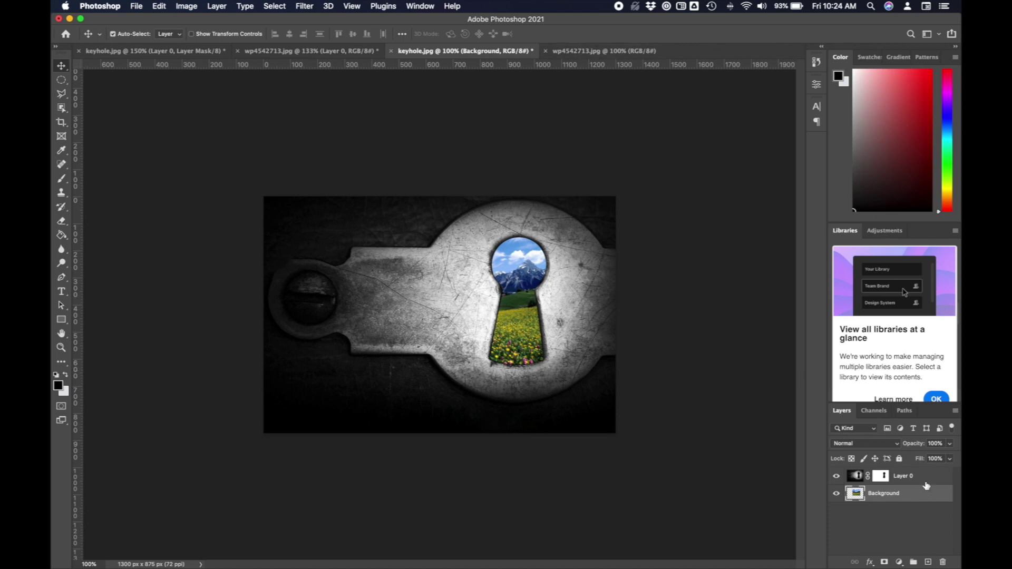
Set the zoom to 150% in the status bar, with Layer 0 selected
{"action": "left_click", "coordinate": [922, 479]}
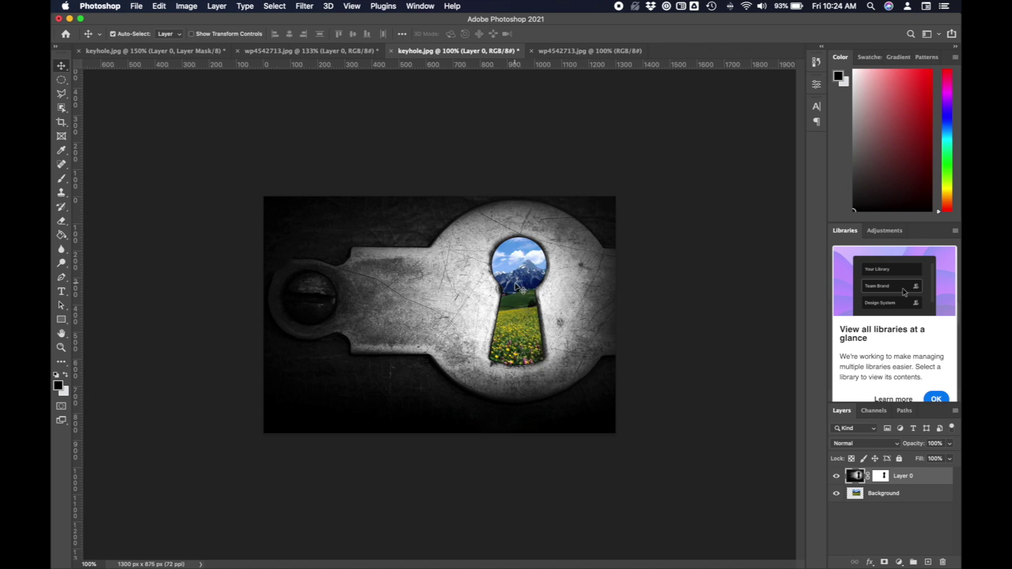
{"action": "left_click", "coordinate": [90, 564]}
{"action": "key", "text": "BackSpace"}
{"action": "type", "text": "150"}
{"action": "key", "text": "Return"}
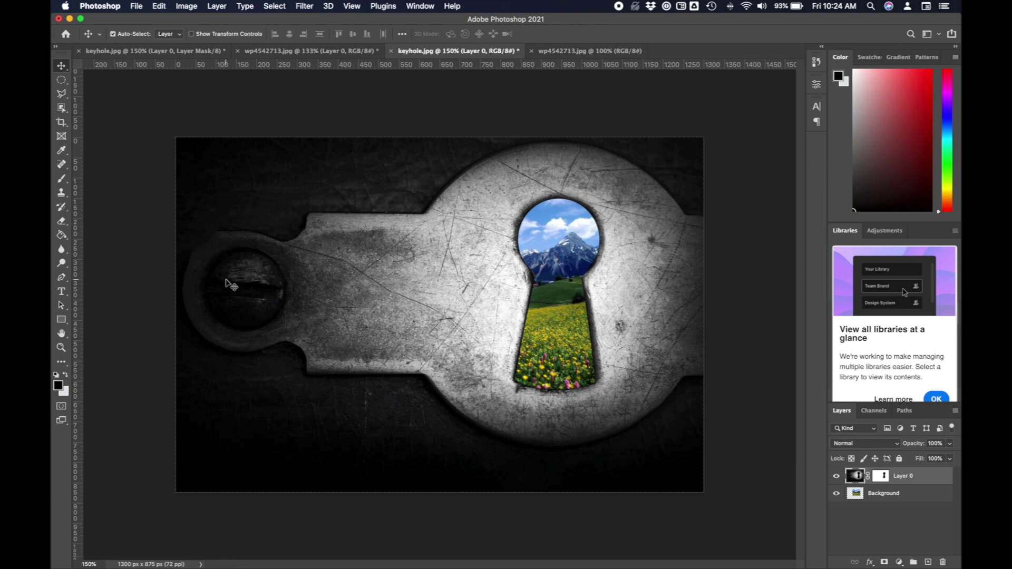
{"action": "left_click", "coordinate": [900, 493]}
{"action": "left_click", "coordinate": [903, 480]}
Add a Multiply drop shadow to Layer 0 with 77% opacity, 4% spread and 35 px size
{"action": "left_click", "coordinate": [226, 5]}
{"action": "mouse_move", "coordinate": [248, 113]}
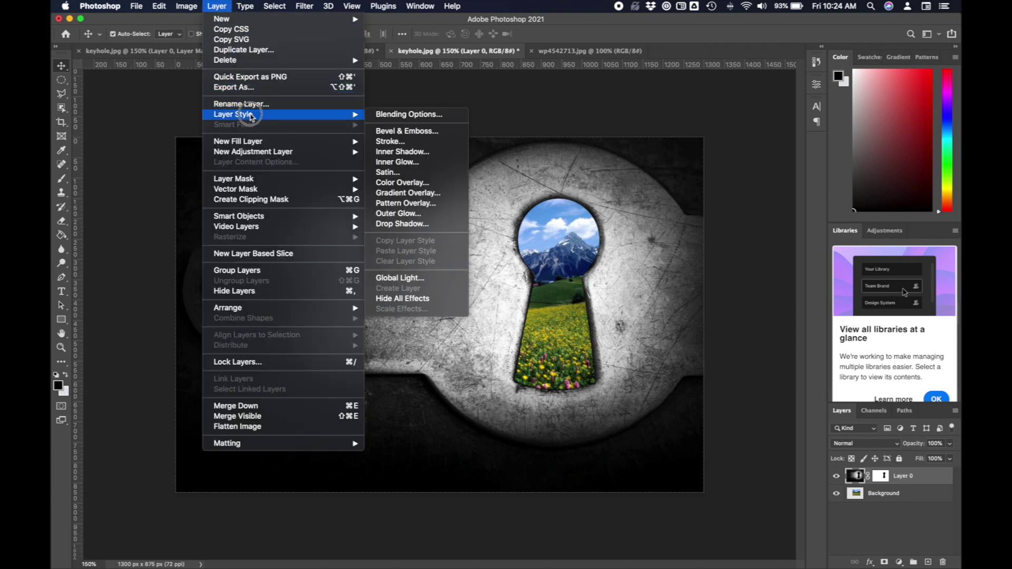
{"action": "left_click", "coordinate": [405, 224]}
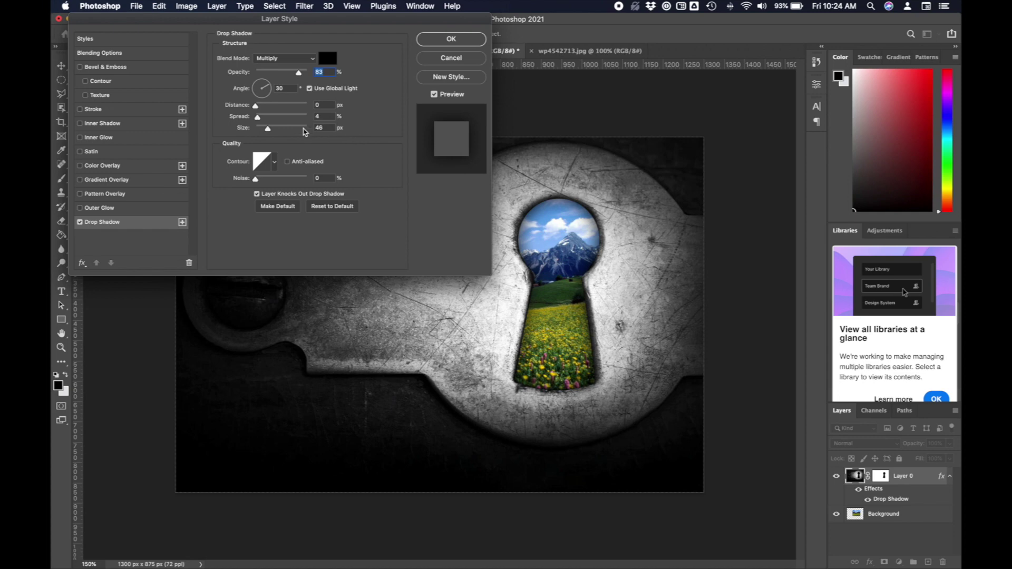
{"action": "left_click_drag", "start_coordinate": [256, 105], "coordinate": [259, 129]}
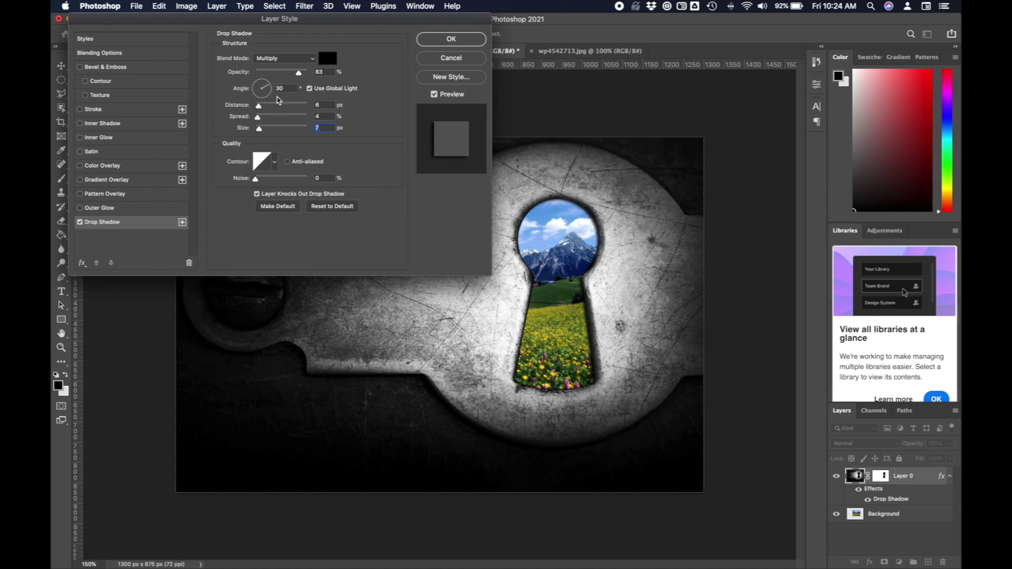
{"action": "left_click_drag", "start_coordinate": [299, 75], "coordinate": [280, 76]}
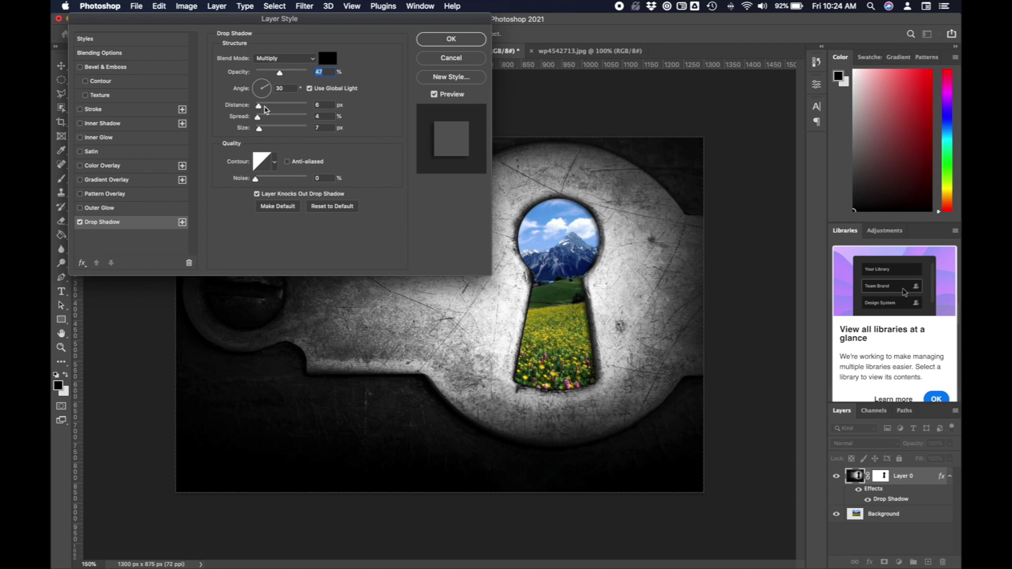
{"action": "left_click_drag", "start_coordinate": [259, 106], "coordinate": [255, 108]}
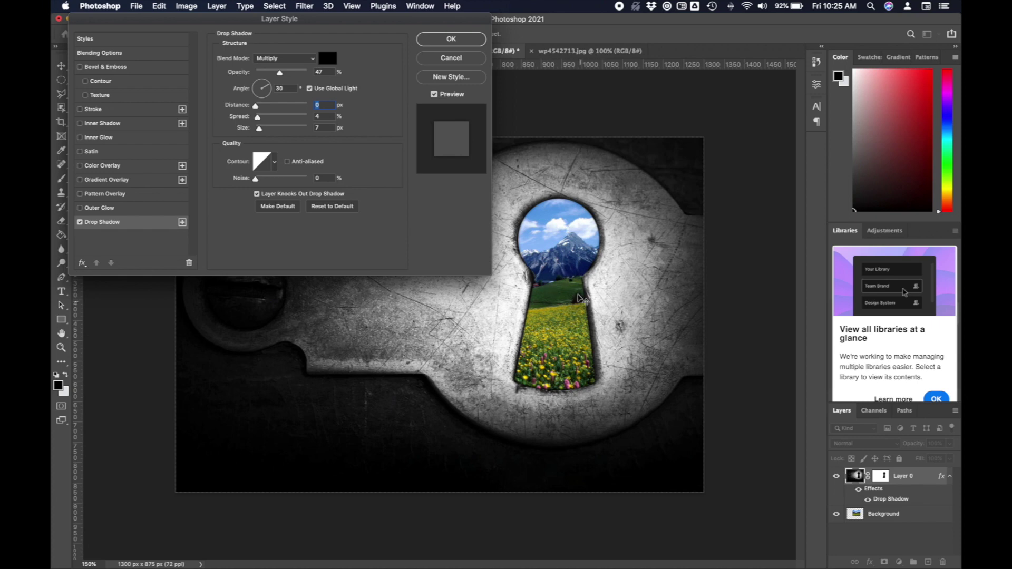
{"action": "left_click_drag", "start_coordinate": [259, 129], "coordinate": [263, 130]}
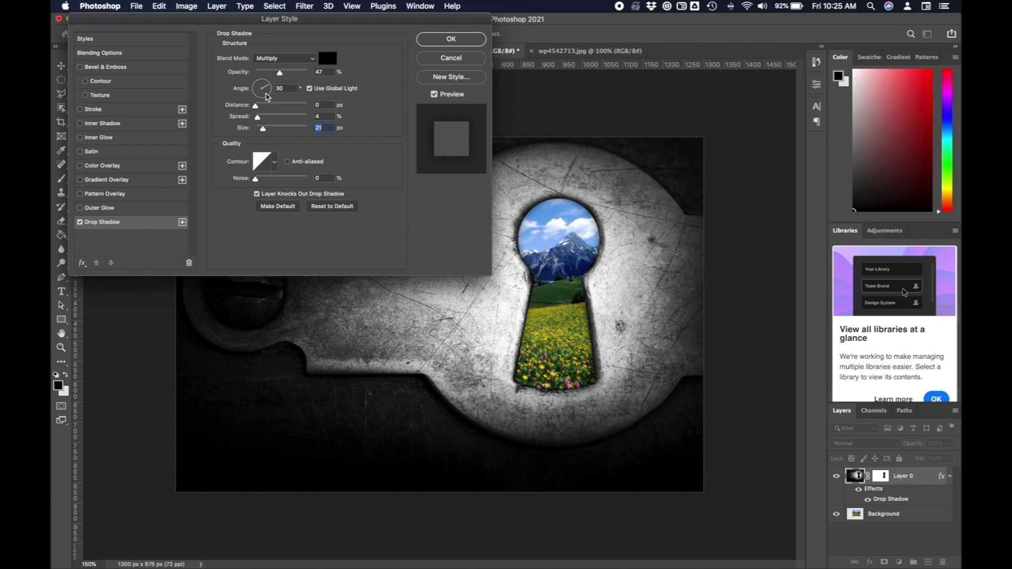
{"action": "mouse_move", "coordinate": [280, 73]}
{"action": "left_mouse_down"}
{"action": "mouse_move", "coordinate": [339, 91]}
{"action": "mouse_move", "coordinate": [294, 86]}
{"action": "left_mouse_up"}
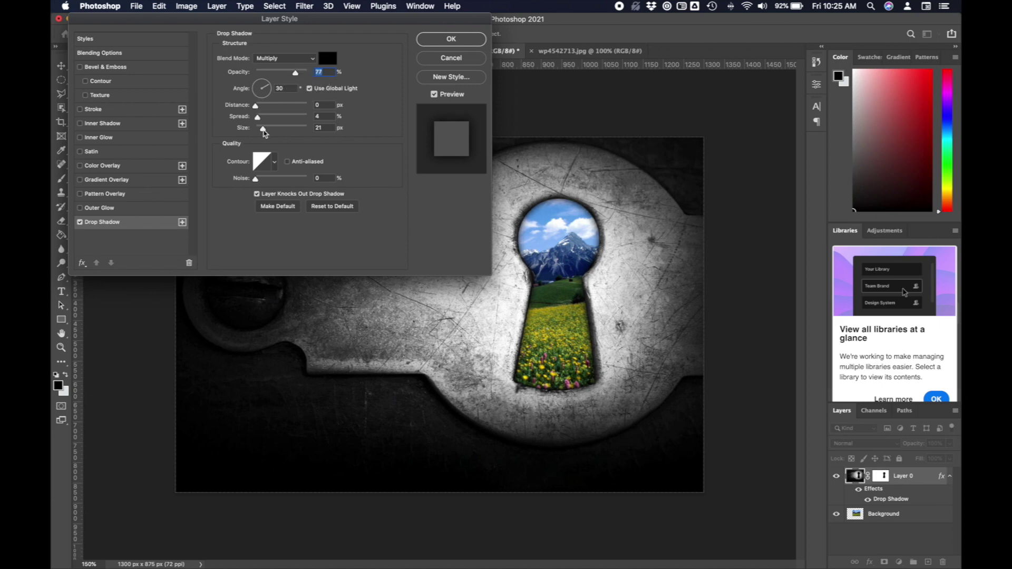
{"action": "left_click_drag", "start_coordinate": [263, 130], "coordinate": [266, 129]}
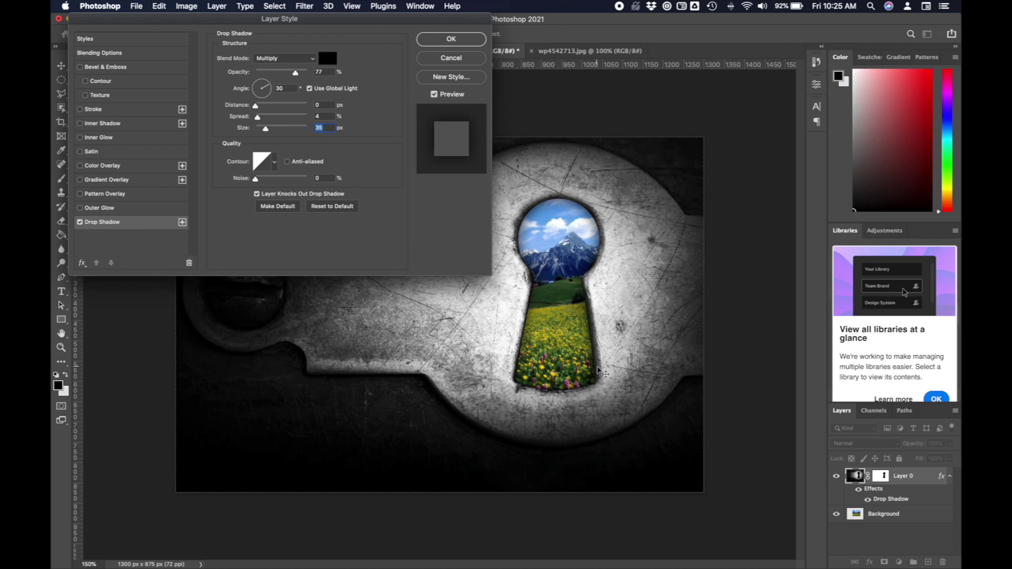
{"action": "left_click", "coordinate": [464, 39]}
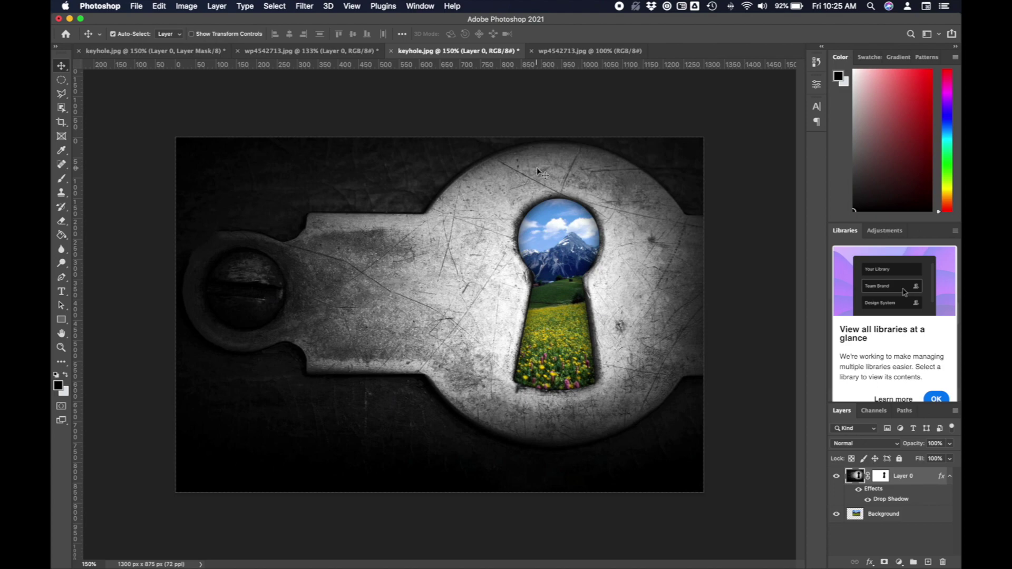
{"action": "key", "text": "ctrl+Up"}
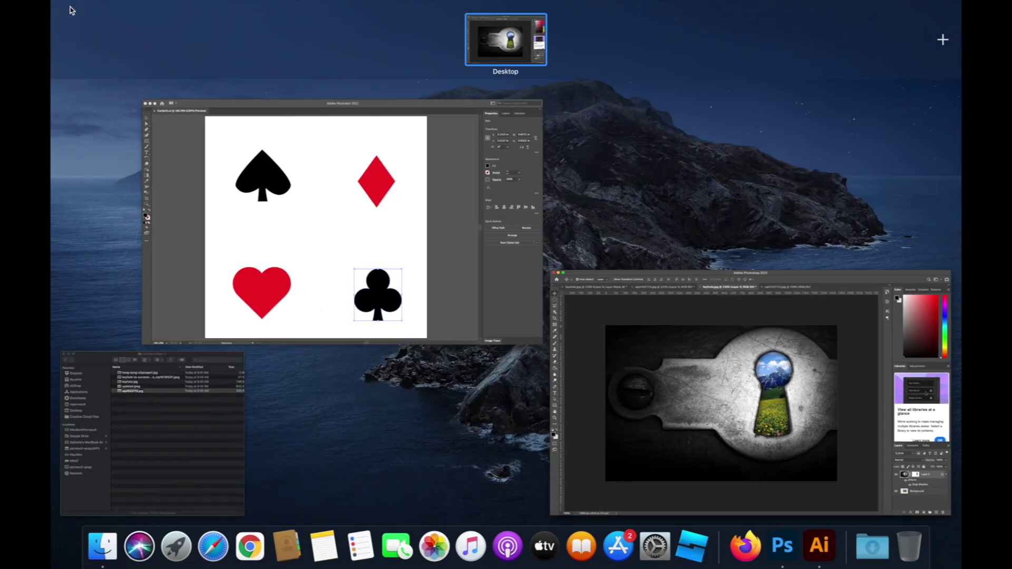
Select the red heart in the CartSuits.ai artwork and copy it with Edit > Copy
{"action": "left_click", "coordinate": [380, 255]}
{"action": "left_click", "coordinate": [427, 296]}
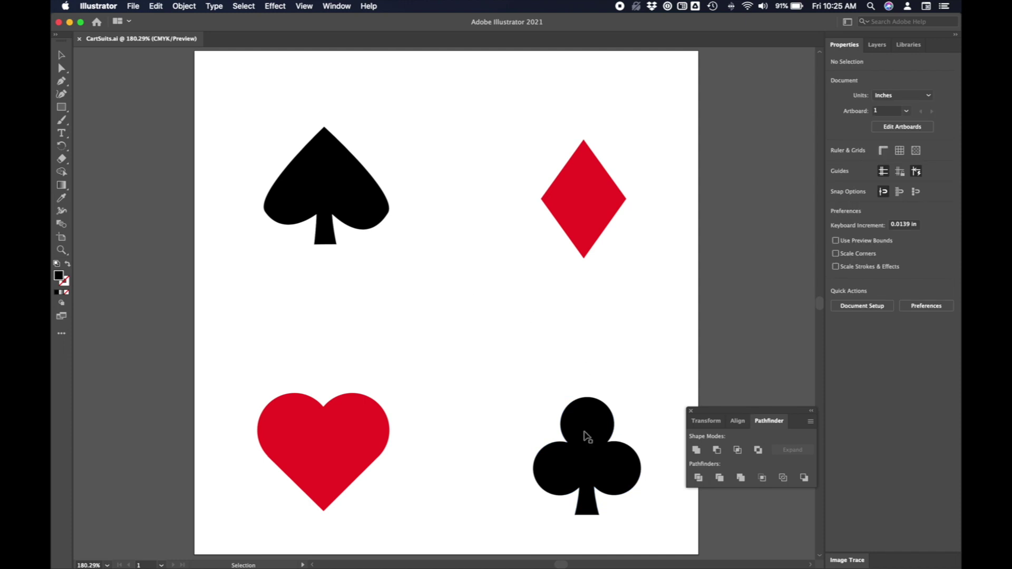
{"action": "left_click", "coordinate": [568, 463]}
{"action": "left_click", "coordinate": [360, 456]}
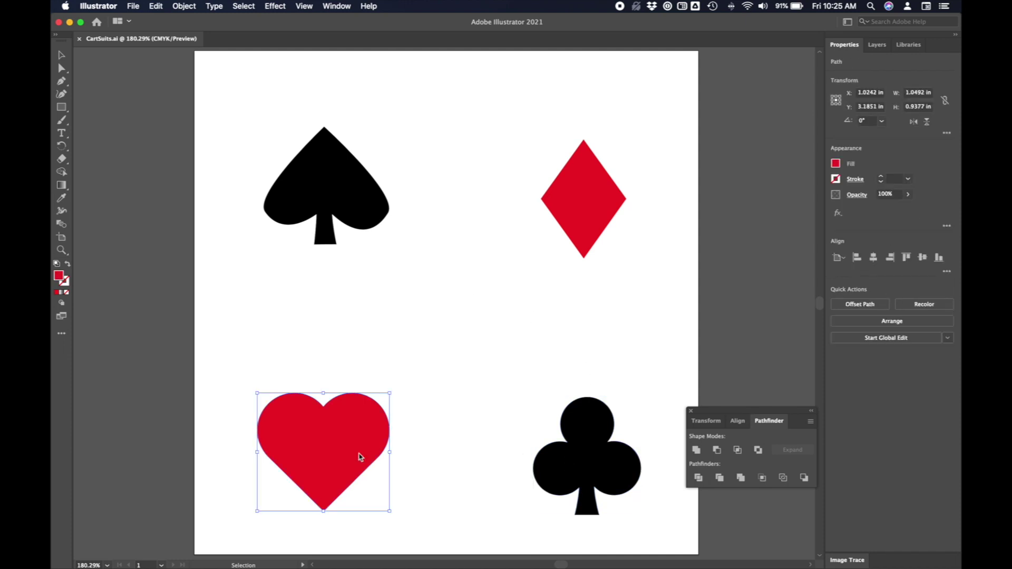
{"action": "right_click", "coordinate": [360, 456]}
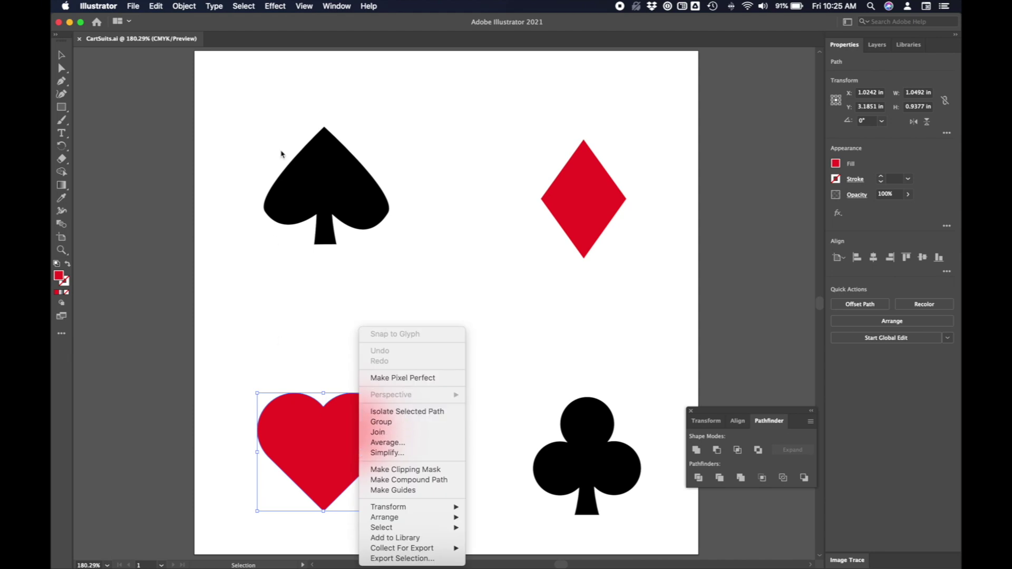
{"action": "left_click", "coordinate": [154, 5]}
{"action": "left_click", "coordinate": [155, 6]}
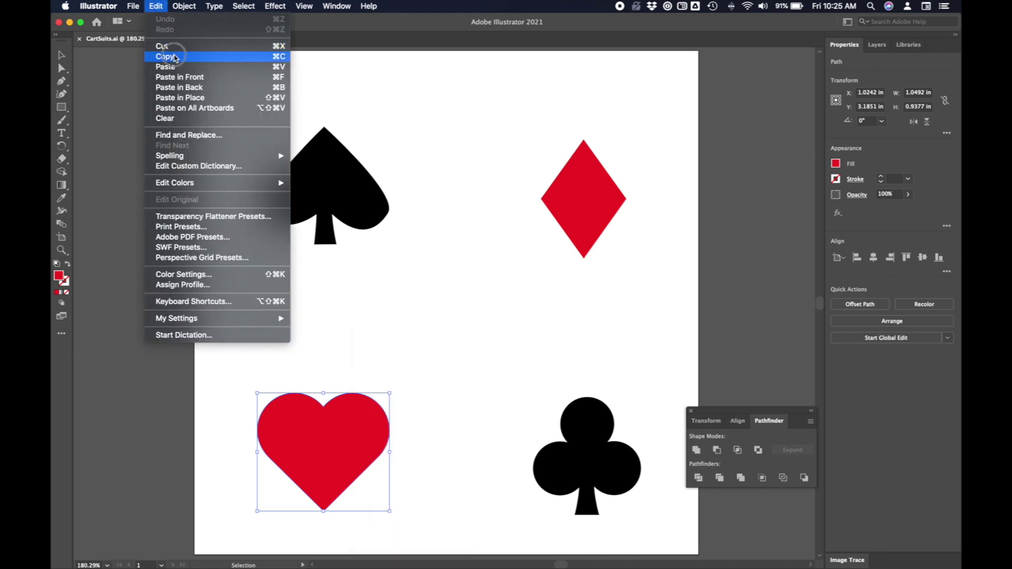
{"action": "left_click", "coordinate": [176, 58]}
{"action": "key", "text": "ctrl+Up"}
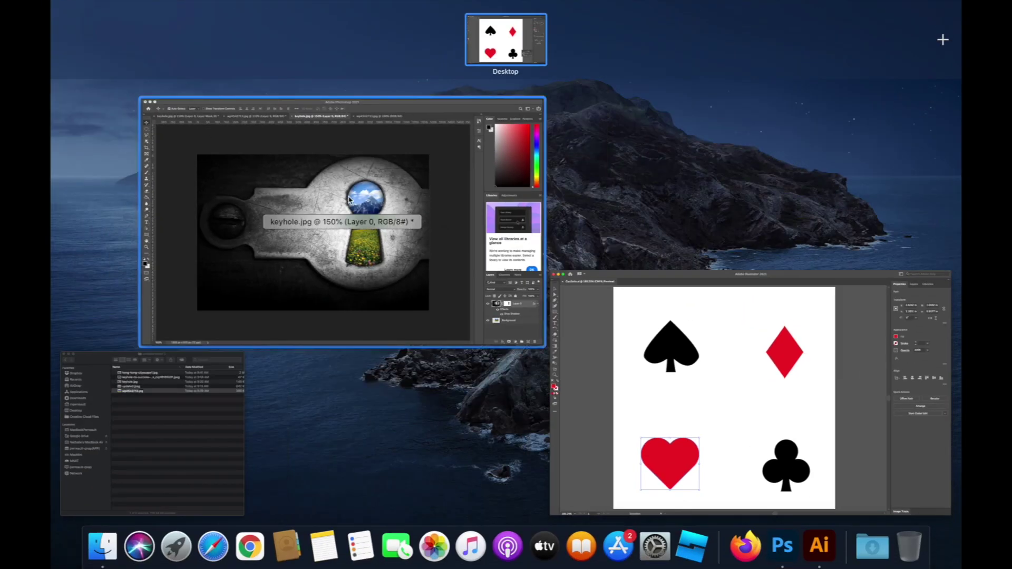
Open wp4542713.jpg in Photoshop from Finder and choose Edit > Paste for the copied heart
{"action": "left_click", "coordinate": [403, 184]}
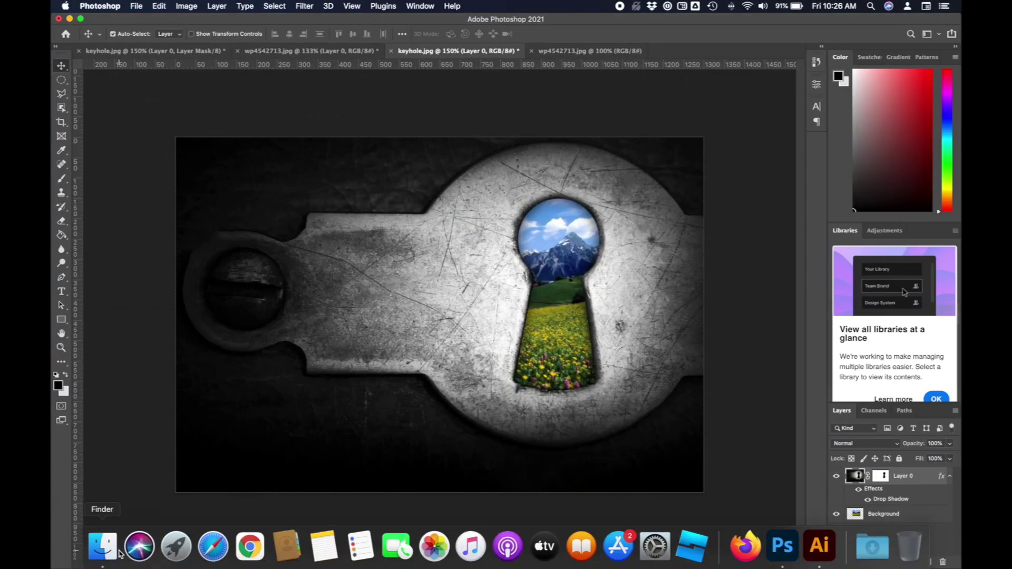
{"action": "left_click", "coordinate": [117, 551]}
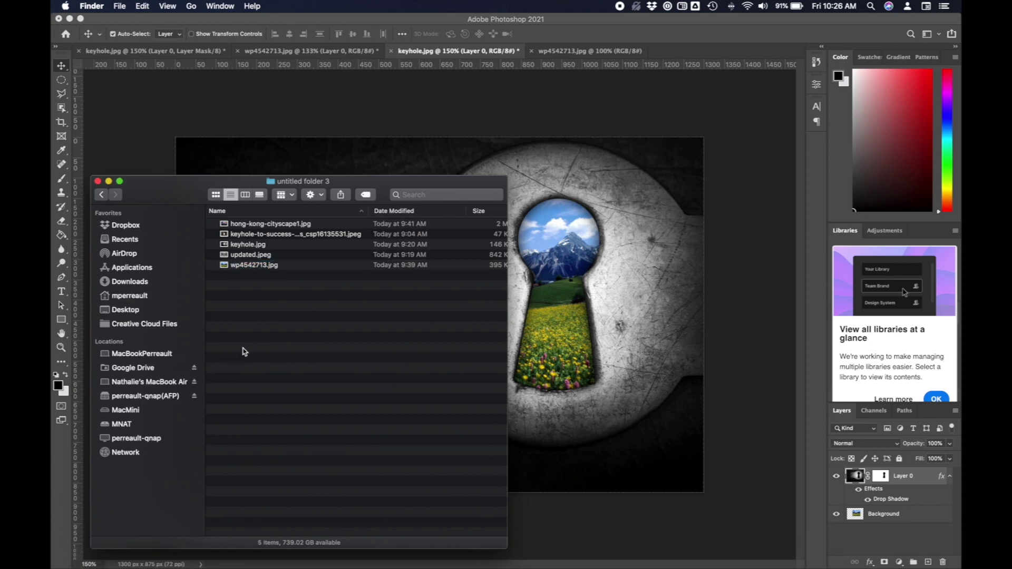
{"action": "left_click", "coordinate": [244, 265]}
{"action": "left_click_drag", "start_coordinate": [232, 267], "coordinate": [566, 51]}
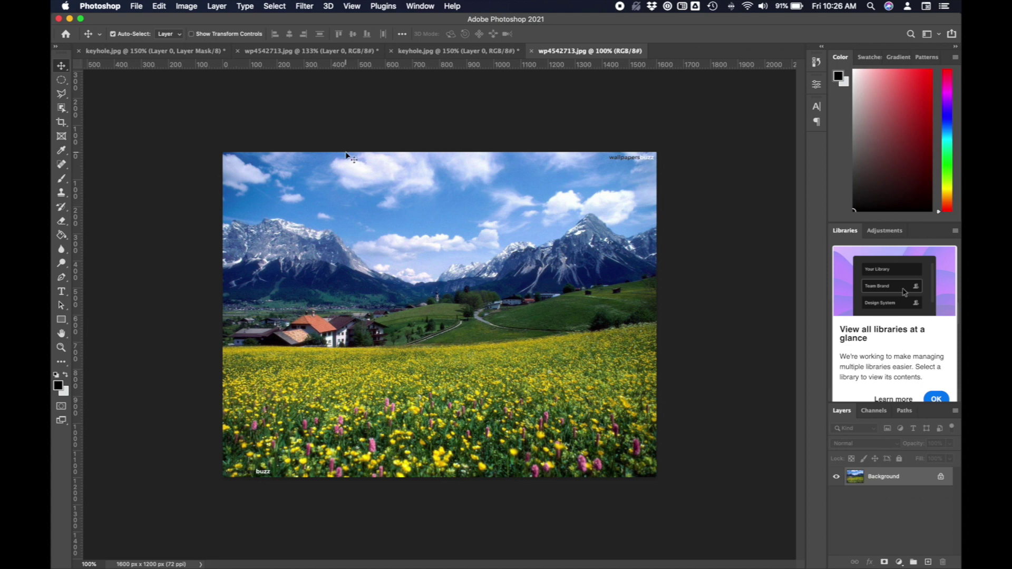
{"action": "left_click", "coordinate": [160, 6]}
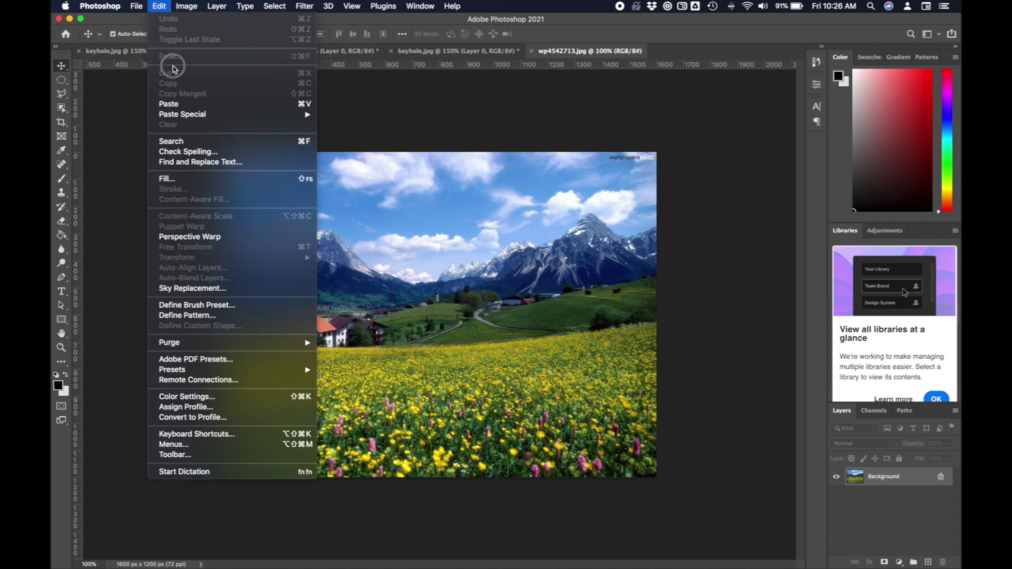
{"action": "left_click", "coordinate": [177, 104]}
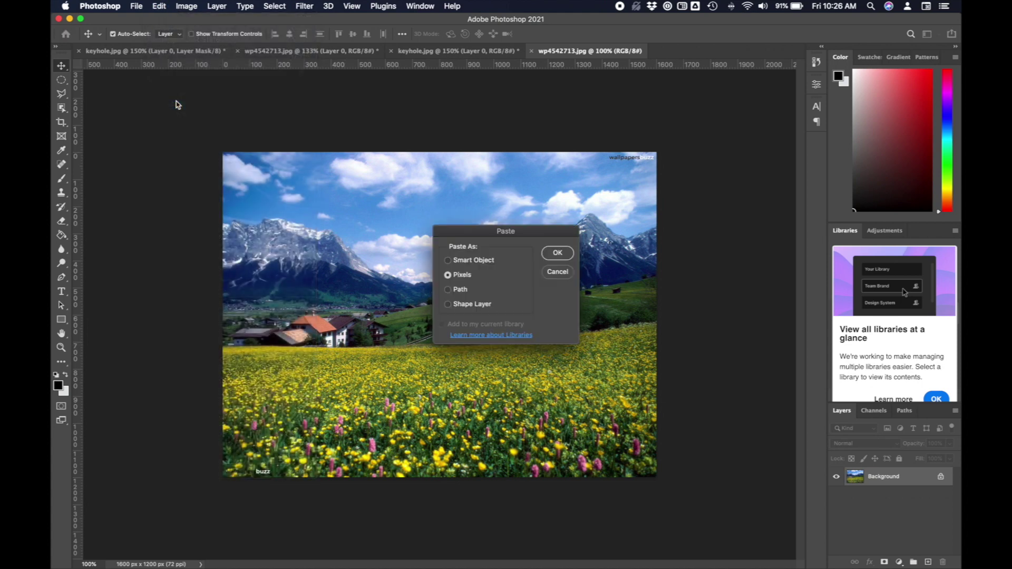
Paste the red heart as a Smart Object, scale it to about 1159 px wide, centre and commit it
{"action": "left_click", "coordinate": [467, 264]}
{"action": "left_click", "coordinate": [558, 254]}
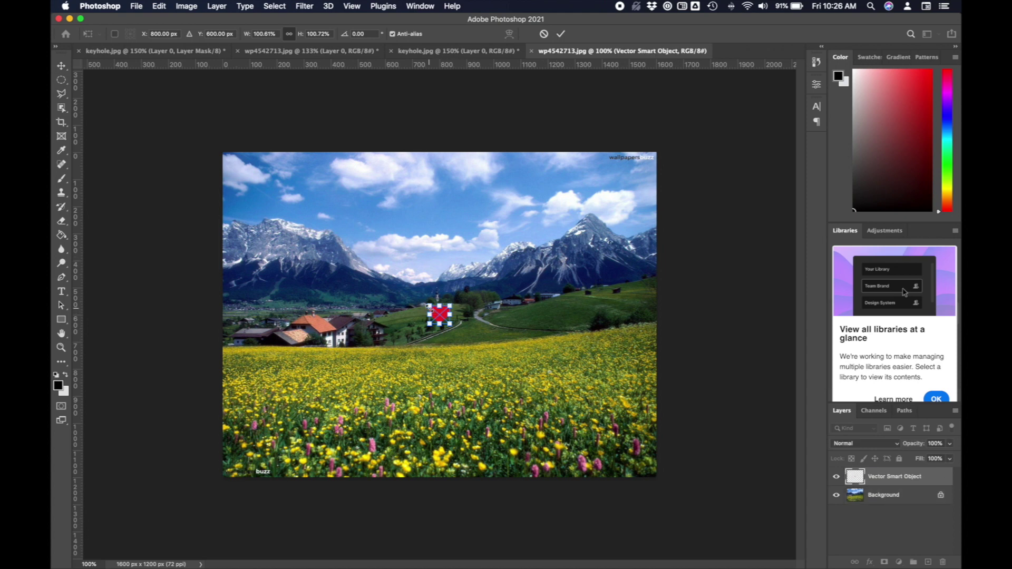
{"action": "left_click_drag", "start_coordinate": [429, 306], "coordinate": [331, 217]}
{"action": "left_click_drag", "start_coordinate": [450, 324], "coordinate": [617, 474]}
{"action": "left_click_drag", "start_coordinate": [331, 217], "coordinate": [293, 172]}
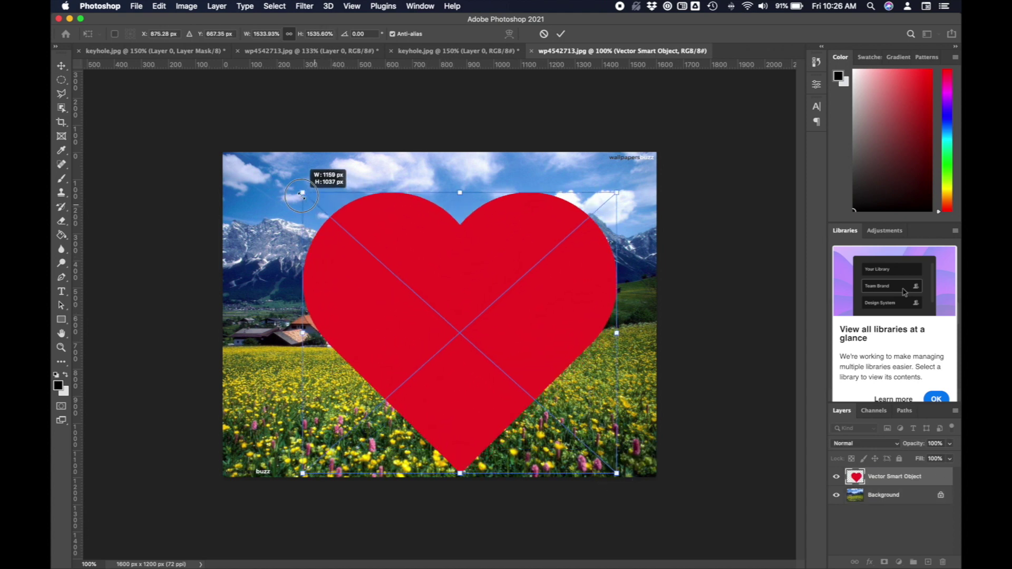
{"action": "left_click_drag", "start_coordinate": [474, 275], "coordinate": [461, 262]}
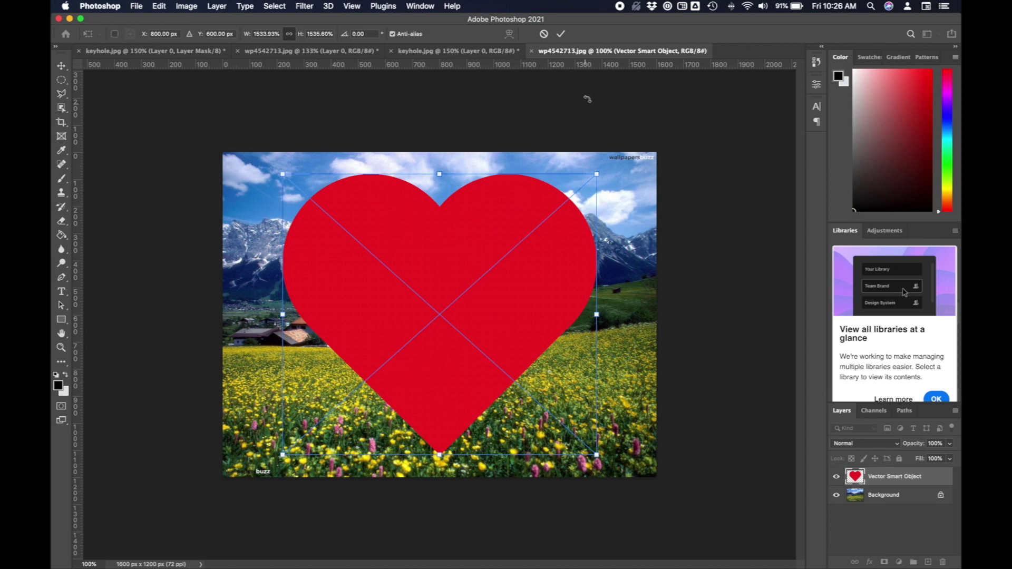
{"action": "left_click", "coordinate": [561, 35]}
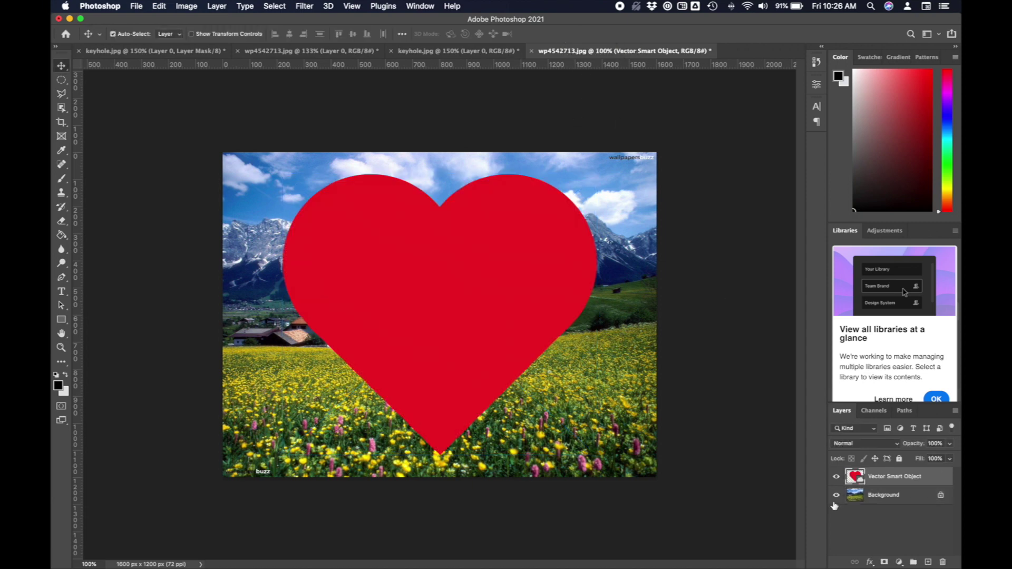
{"action": "left_click", "coordinate": [884, 499]}
{"action": "left_click", "coordinate": [883, 480]}
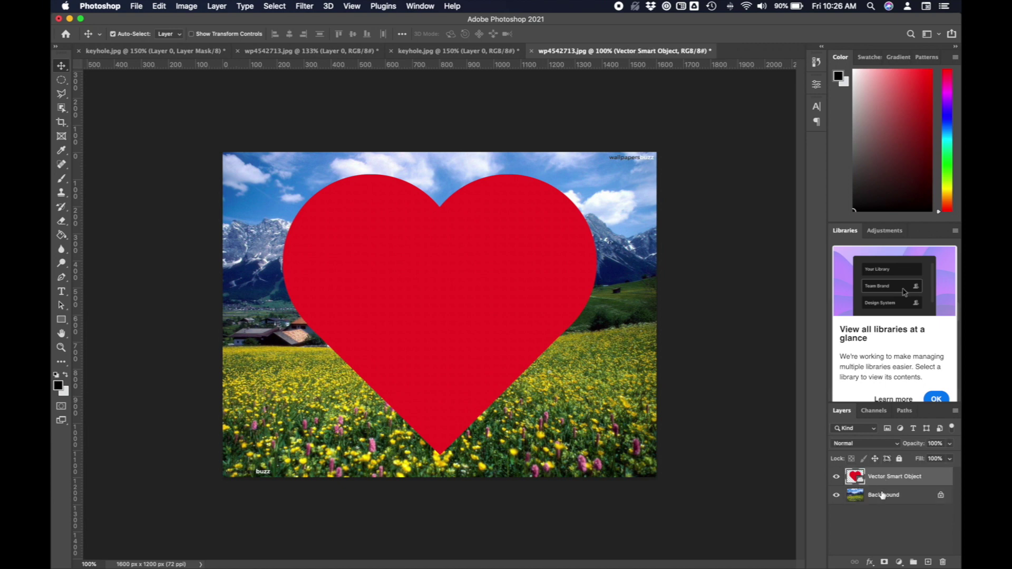
Convert the meadow Background into a regular layer named Layer 0
{"action": "left_click", "coordinate": [880, 497]}
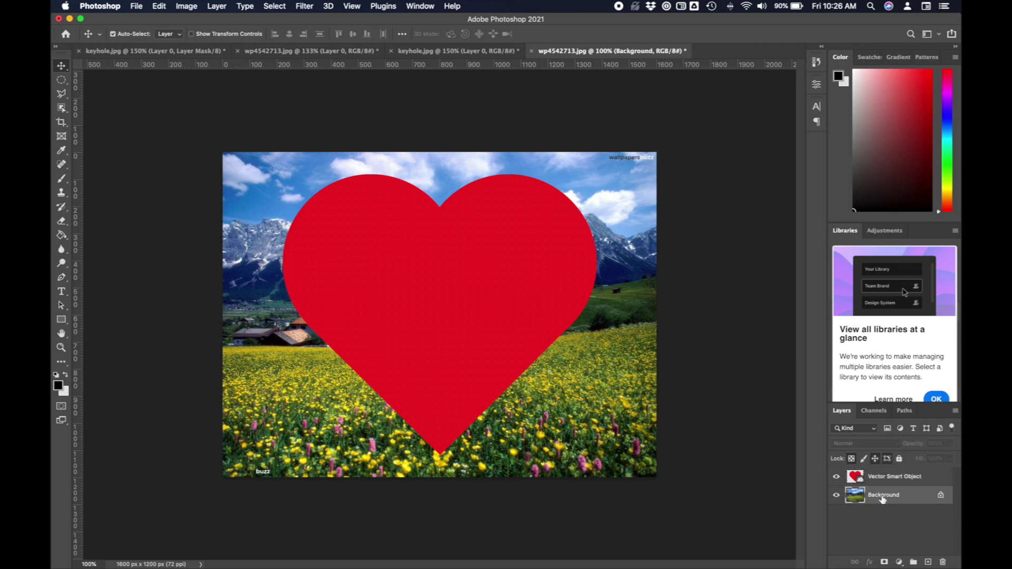
{"action": "right_click", "coordinate": [884, 499]}
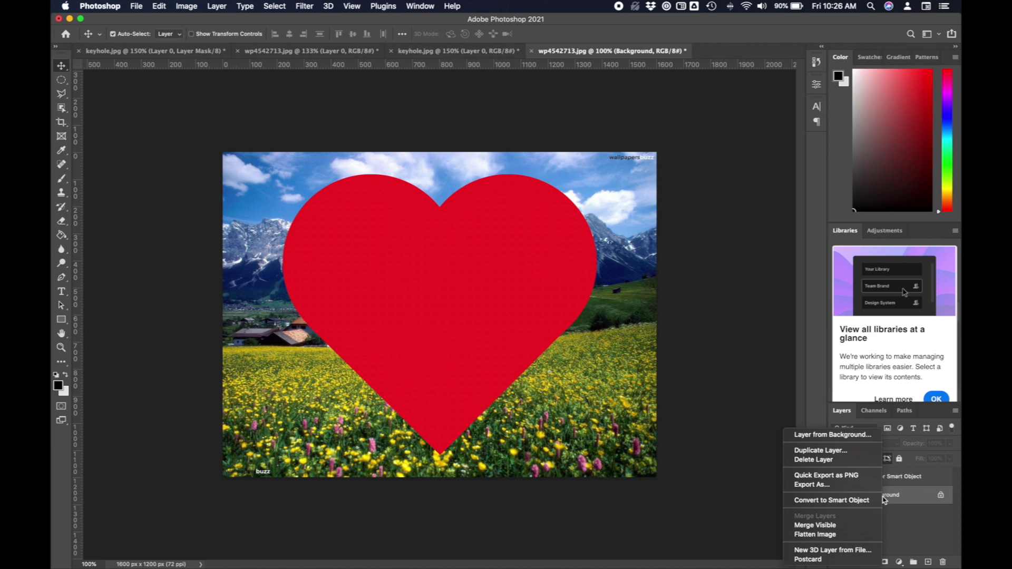
{"action": "left_click", "coordinate": [848, 436]}
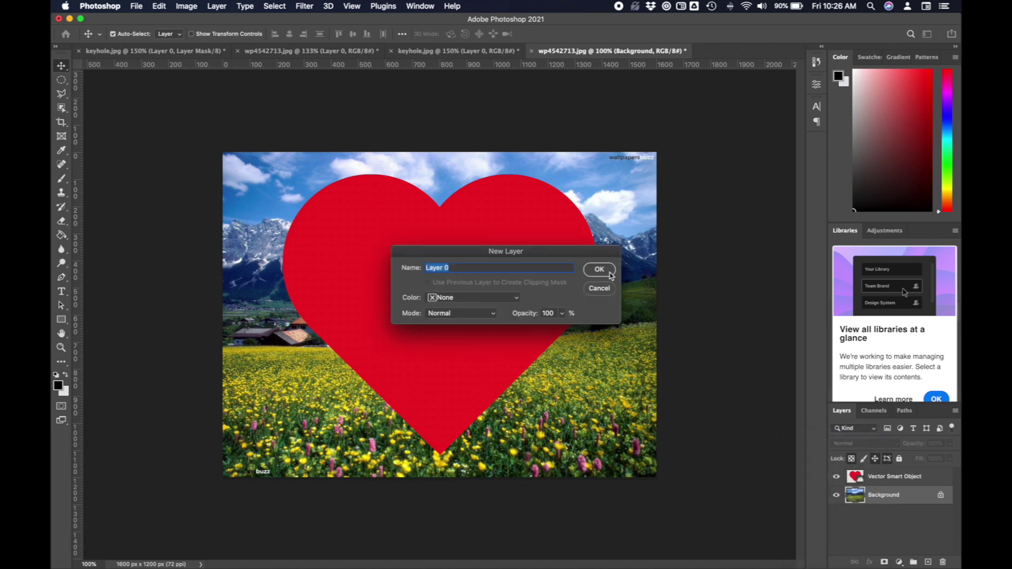
{"action": "left_click", "coordinate": [610, 274]}
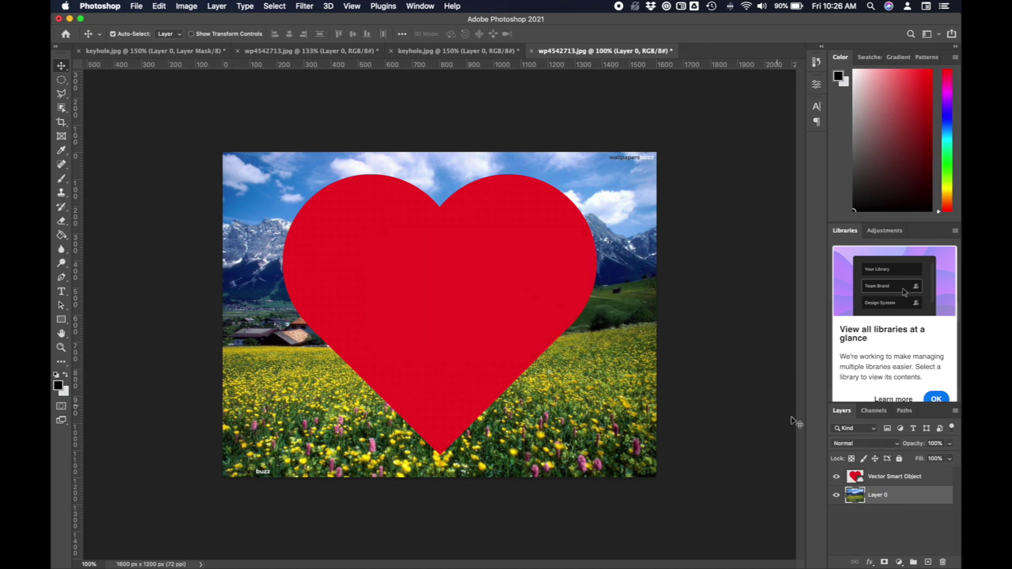
Load the heart's pixels as a selection, hide the heart layer and select Layer 0
{"action": "left_click", "coordinate": [879, 479]}
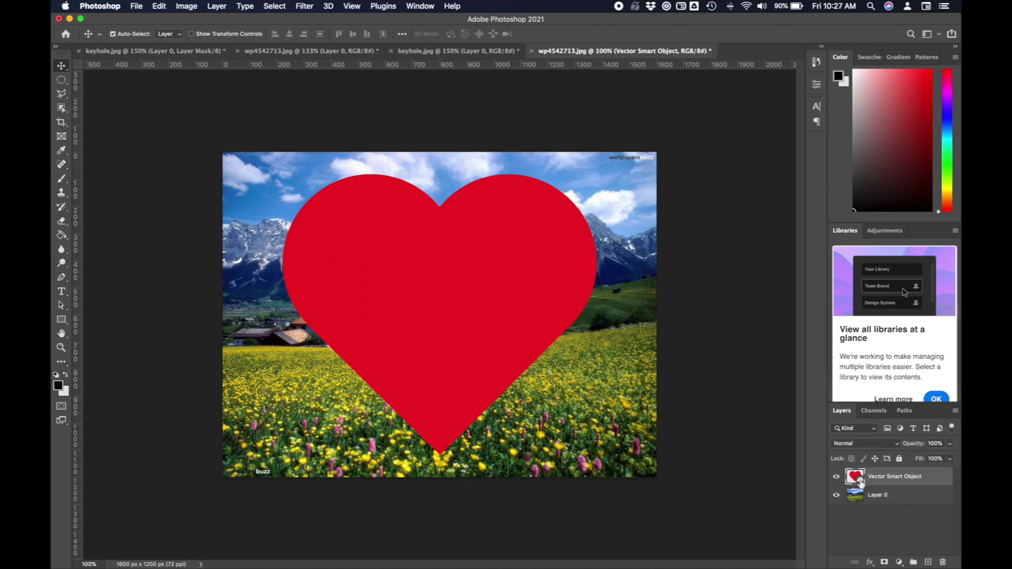
{"action": "right_click", "coordinate": [857, 479]}
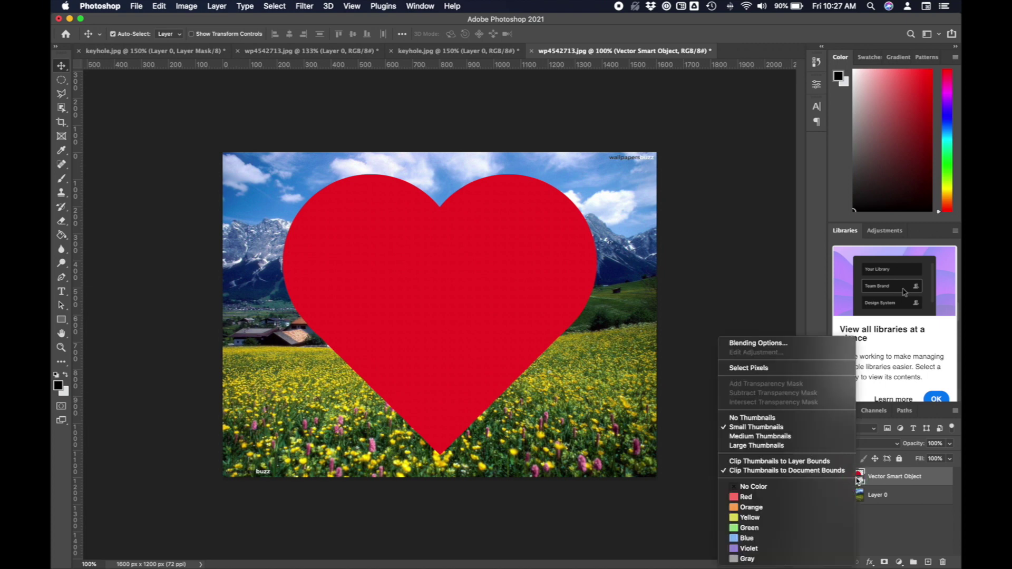
{"action": "left_click", "coordinate": [779, 372]}
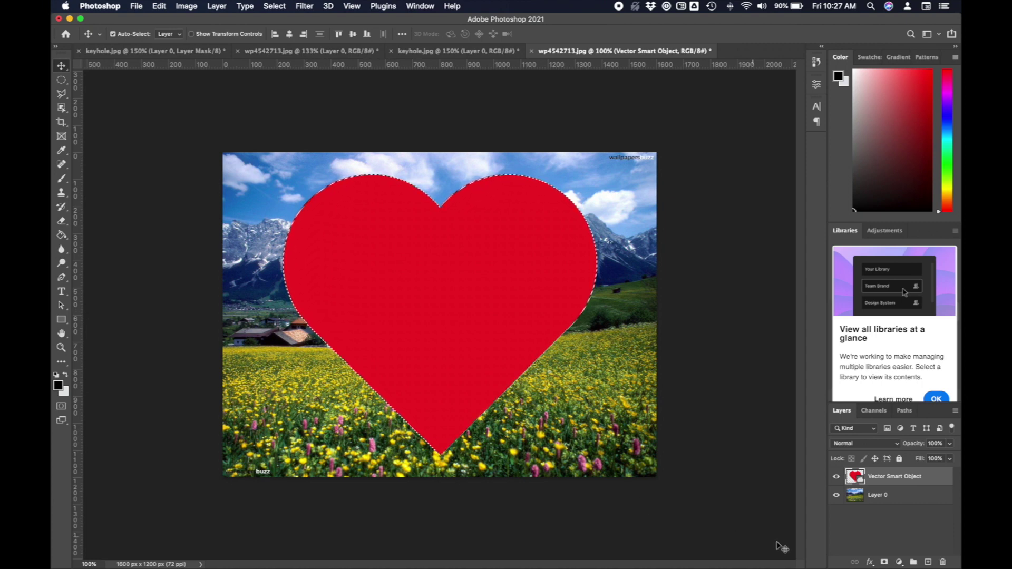
{"action": "left_click", "coordinate": [837, 477]}
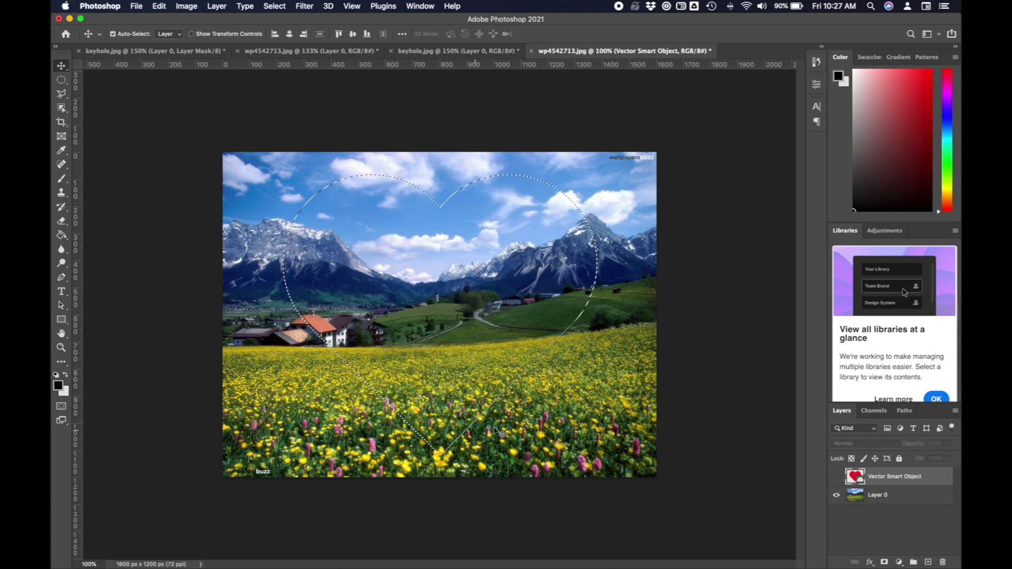
{"action": "left_click", "coordinate": [872, 497]}
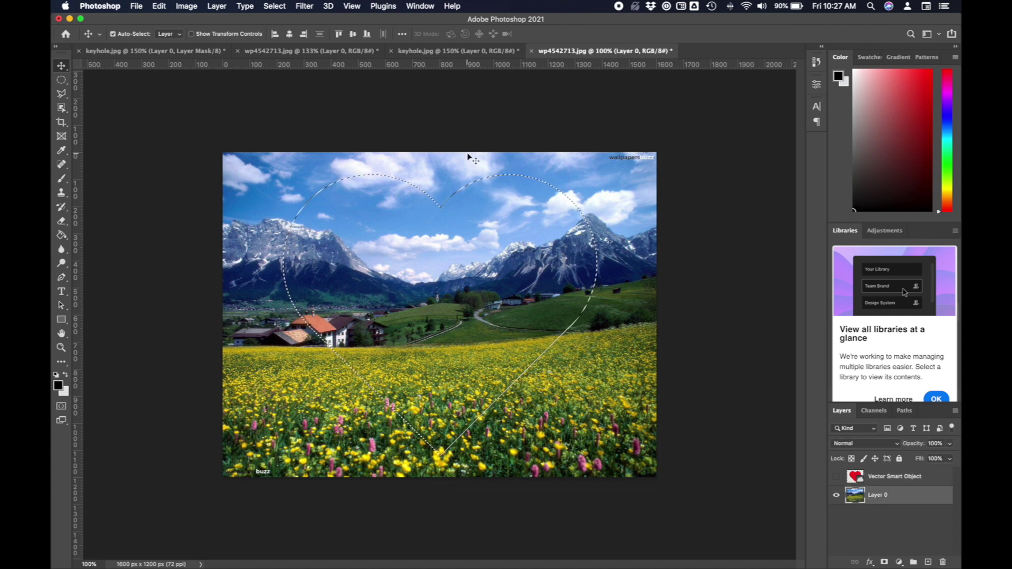
Add a Reveal Selection layer mask so the meadow shows only inside the heart
{"action": "left_click", "coordinate": [217, 6]}
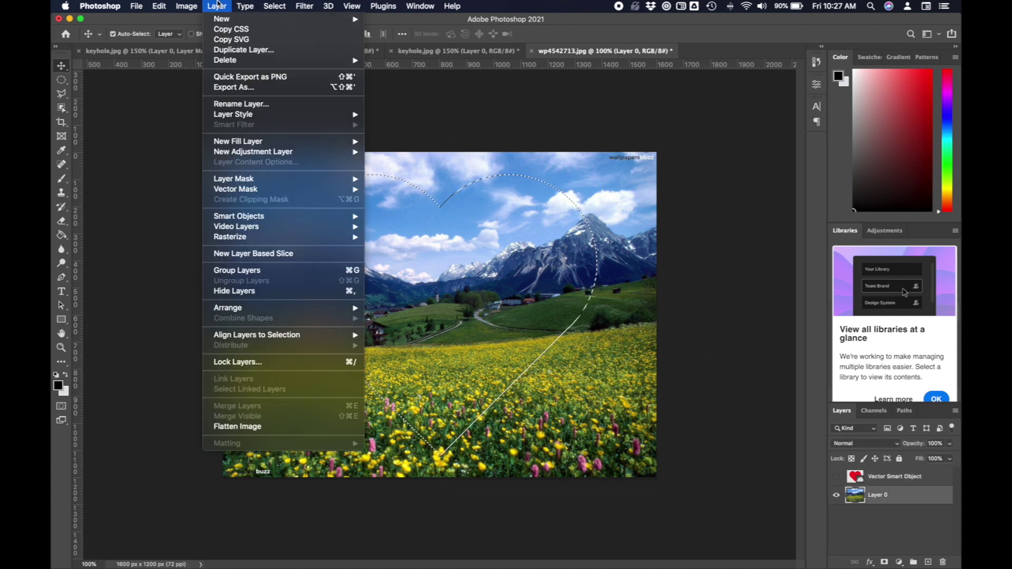
{"action": "mouse_move", "coordinate": [259, 181]}
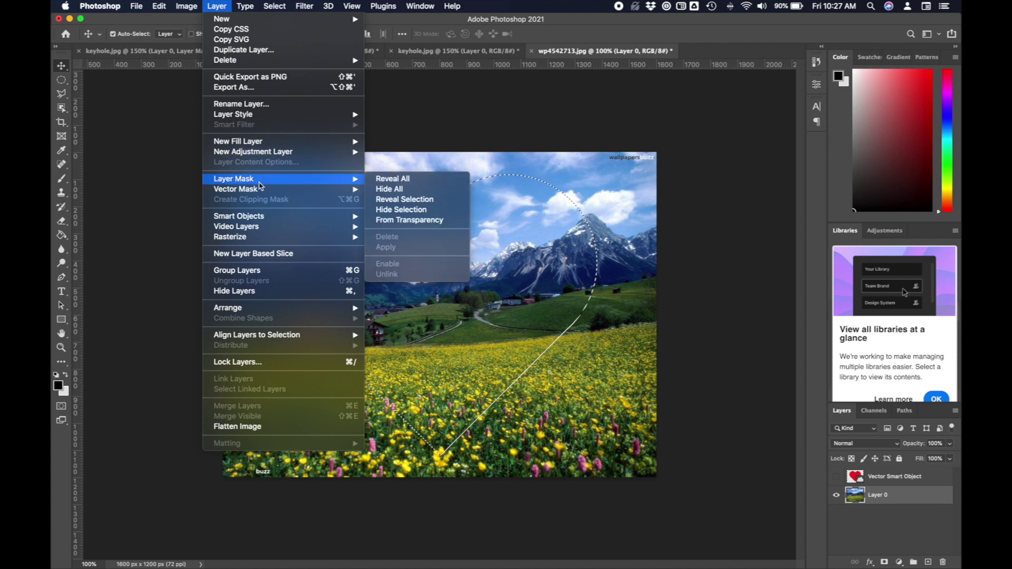
{"action": "left_click", "coordinate": [391, 202]}
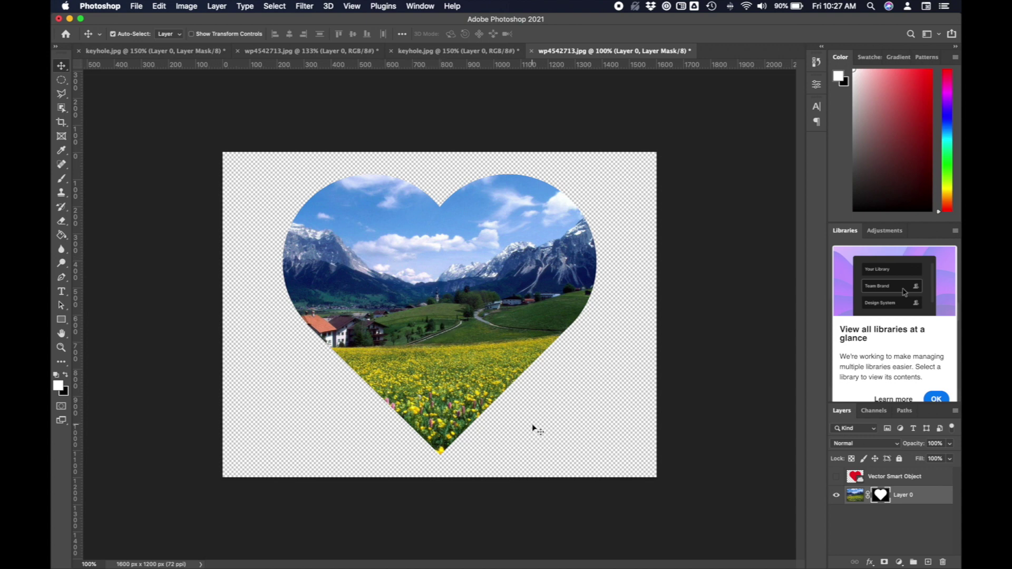
Disable and re-enable the heart mask to check it, then open the image folder in Finder
{"action": "right_click", "coordinate": [882, 497]}
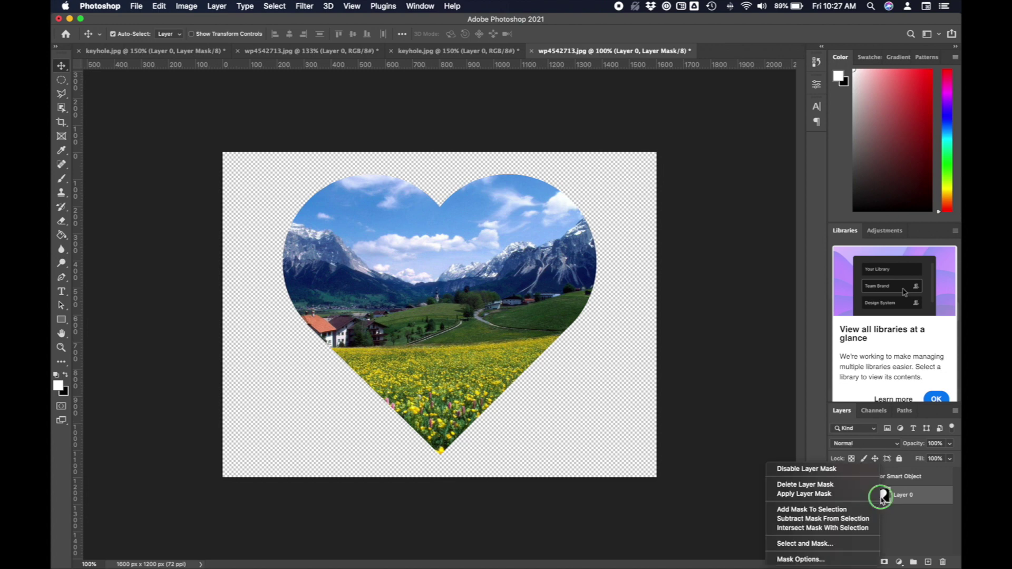
{"action": "left_click", "coordinate": [842, 471]}
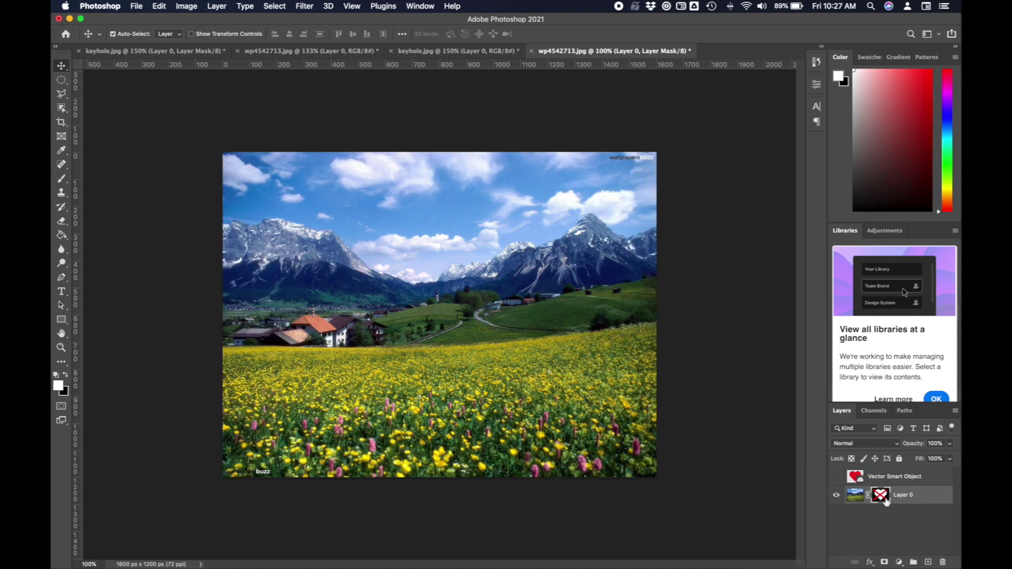
{"action": "right_click", "coordinate": [882, 496]}
{"action": "left_click", "coordinate": [846, 469]}
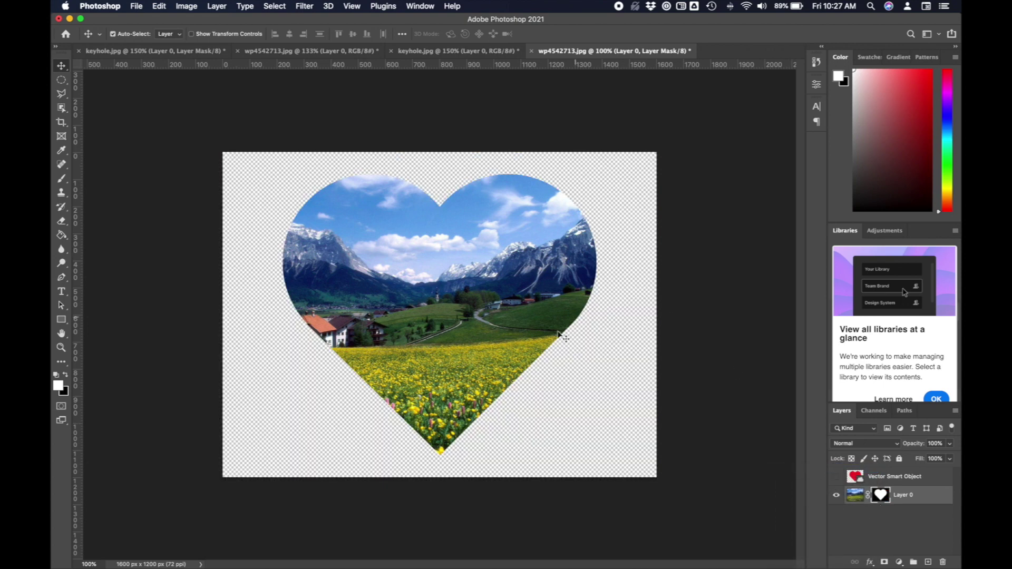
{"action": "mouse_move", "coordinate": [213, 564]}
{"action": "left_click", "coordinate": [102, 548]}
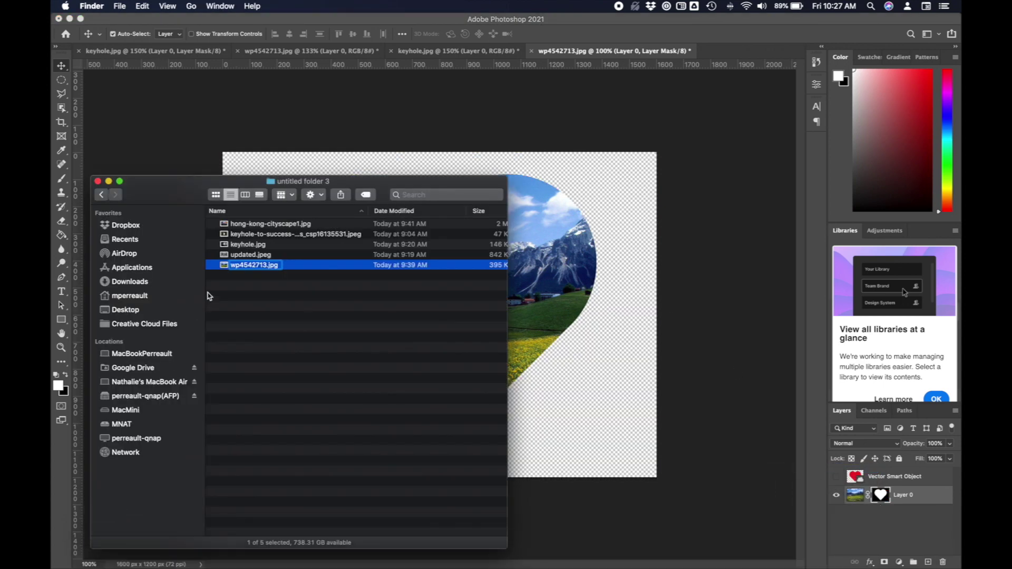
Place hong-kong-cityscape1.jpg scaled to fill the canvas, with its layer below Layer 0
{"action": "left_click", "coordinate": [249, 227]}
{"action": "left_click_drag", "start_coordinate": [249, 226], "coordinate": [600, 387]}
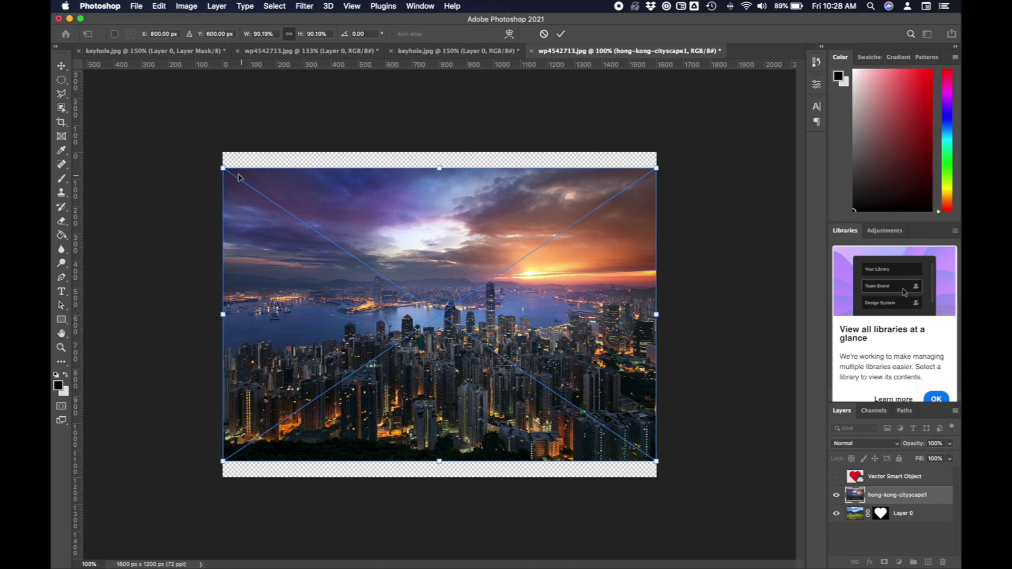
{"action": "left_click_drag", "start_coordinate": [223, 168], "coordinate": [199, 152]}
{"action": "left_click_drag", "start_coordinate": [654, 461], "coordinate": [680, 479]}
{"action": "left_click", "coordinate": [560, 34]}
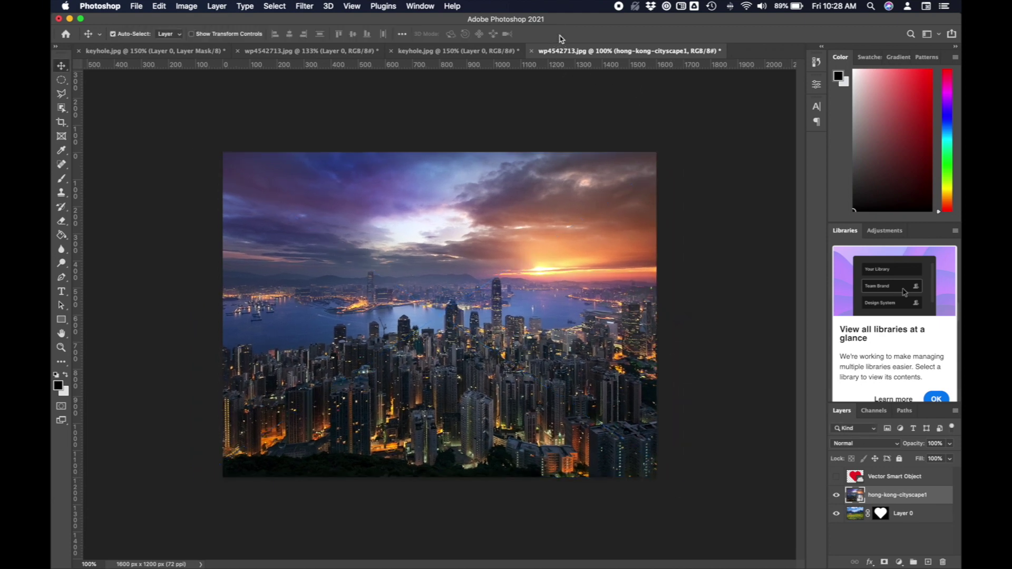
{"action": "left_click_drag", "start_coordinate": [905, 496], "coordinate": [914, 522]}
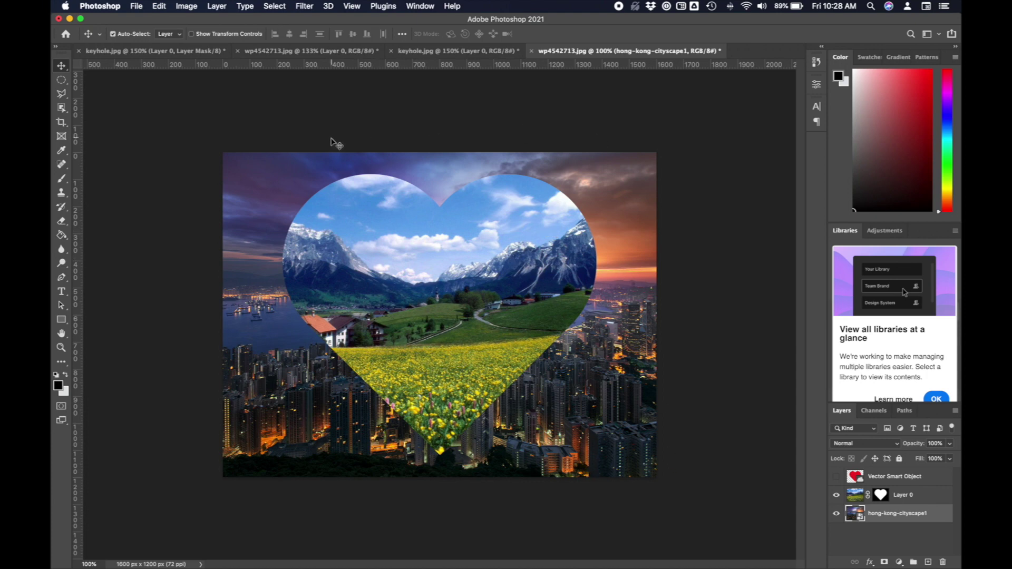
{"action": "left_click", "coordinate": [905, 497]}
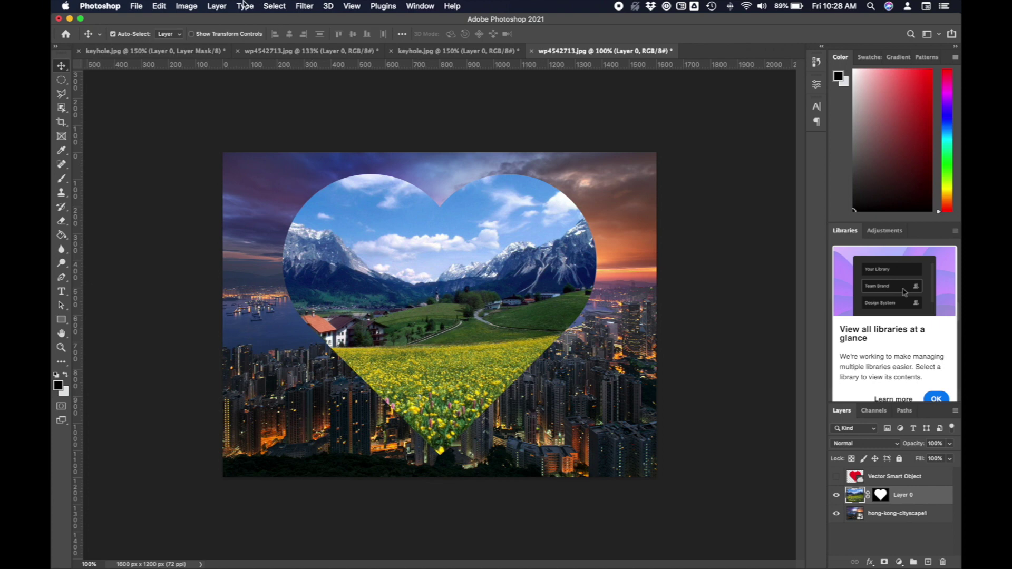
Add an Outer Glow layer style to the heart-masked Layer 0
{"action": "left_click", "coordinate": [215, 7]}
{"action": "mouse_move", "coordinate": [258, 117]}
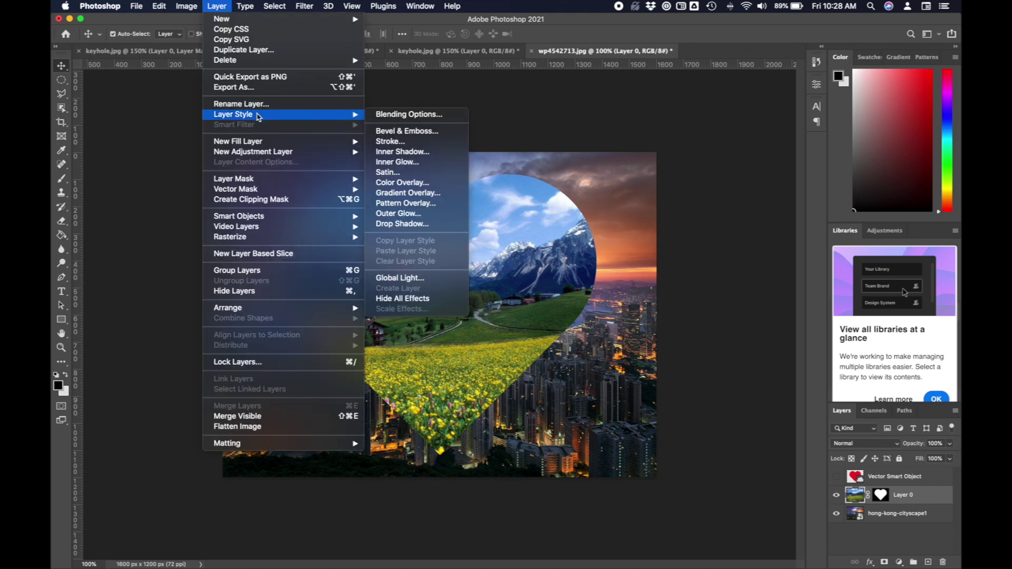
{"action": "left_click", "coordinate": [414, 214]}
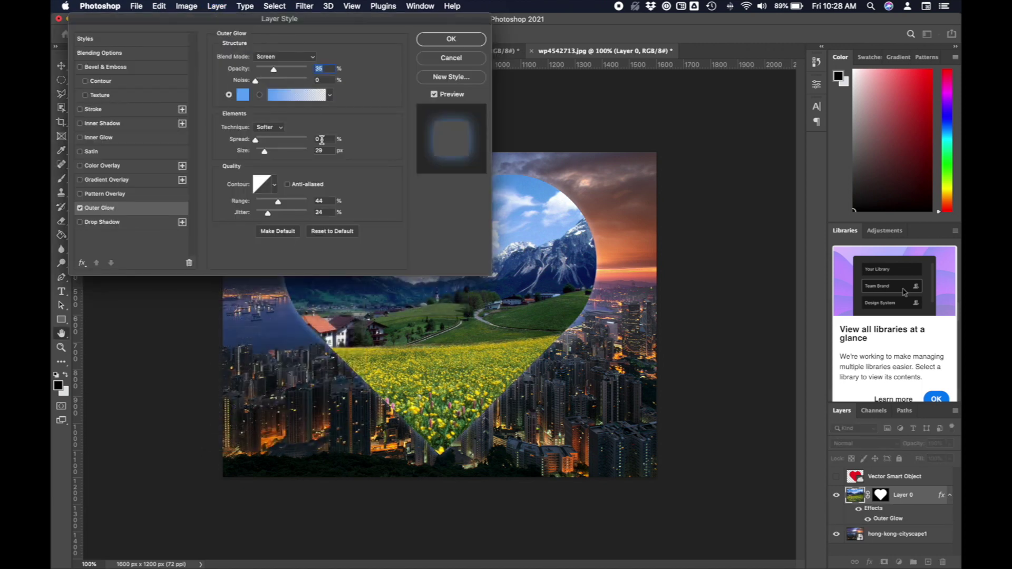
{"action": "left_click_drag", "start_coordinate": [283, 17], "coordinate": [850, 62]}
Set the Outer Glow colour to dark blue 0e679f
{"action": "left_click", "coordinate": [819, 139]}
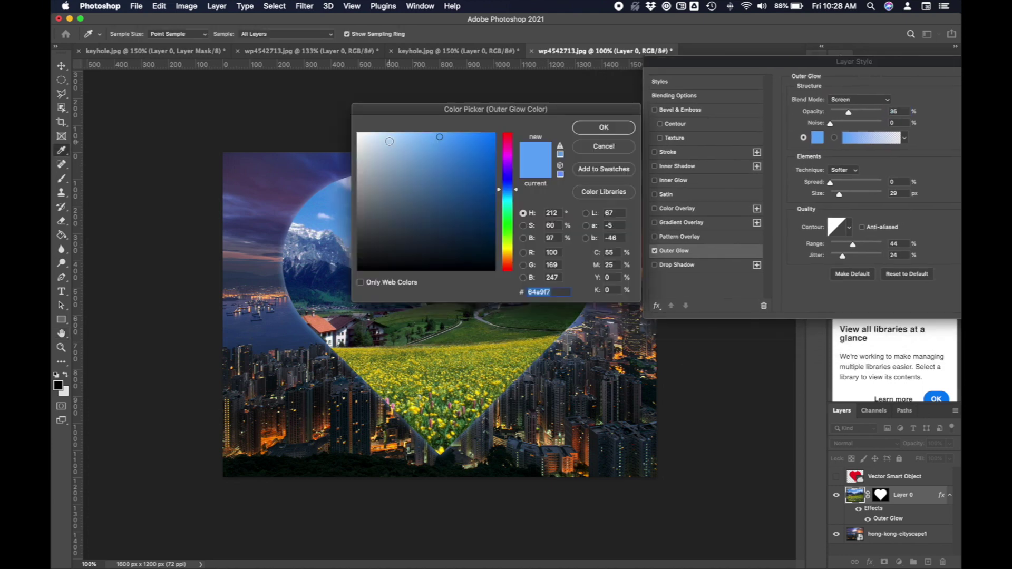
{"action": "left_click_drag", "start_coordinate": [389, 142], "coordinate": [355, 129]}
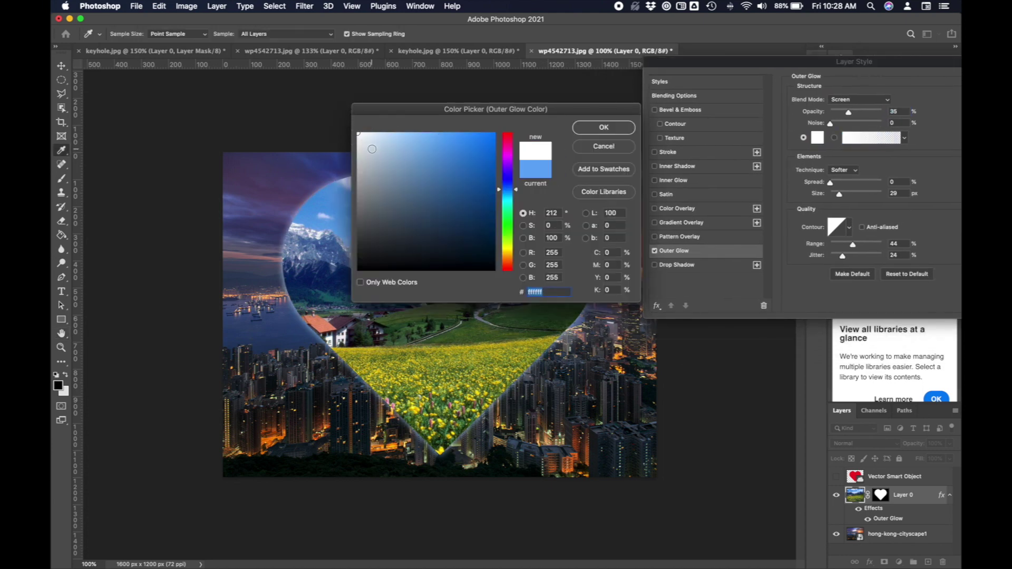
{"action": "left_click_drag", "start_coordinate": [514, 229], "coordinate": [514, 251]}
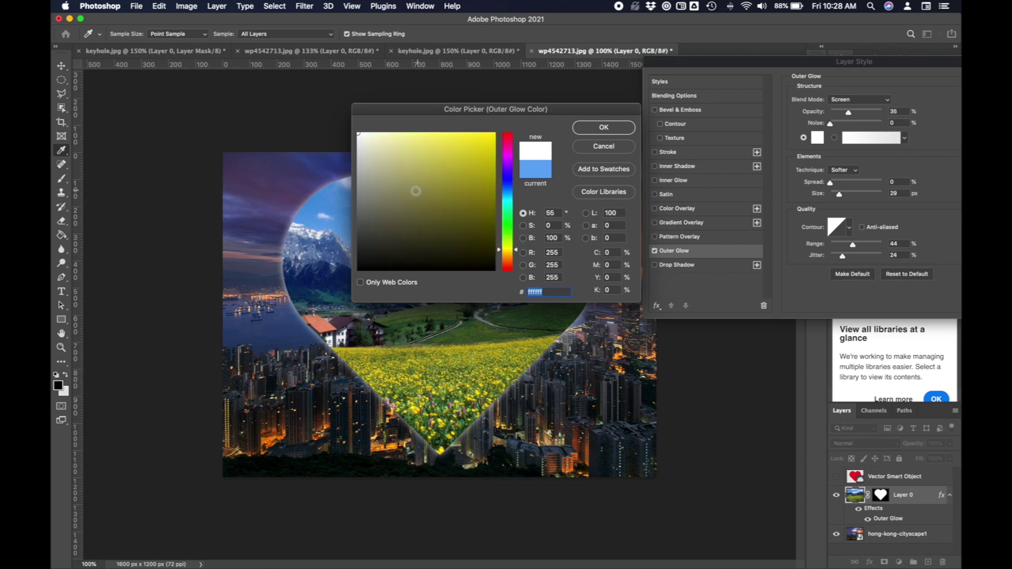
{"action": "mouse_move", "coordinate": [415, 192]}
{"action": "left_mouse_down"}
{"action": "mouse_move", "coordinate": [361, 233]}
{"action": "mouse_move", "coordinate": [492, 180]}
{"action": "mouse_move", "coordinate": [494, 205]}
{"action": "mouse_move", "coordinate": [494, 186]}
{"action": "left_mouse_up"}
{"action": "left_click_drag", "start_coordinate": [520, 257], "coordinate": [520, 260]}
{"action": "left_click", "coordinate": [493, 228]}
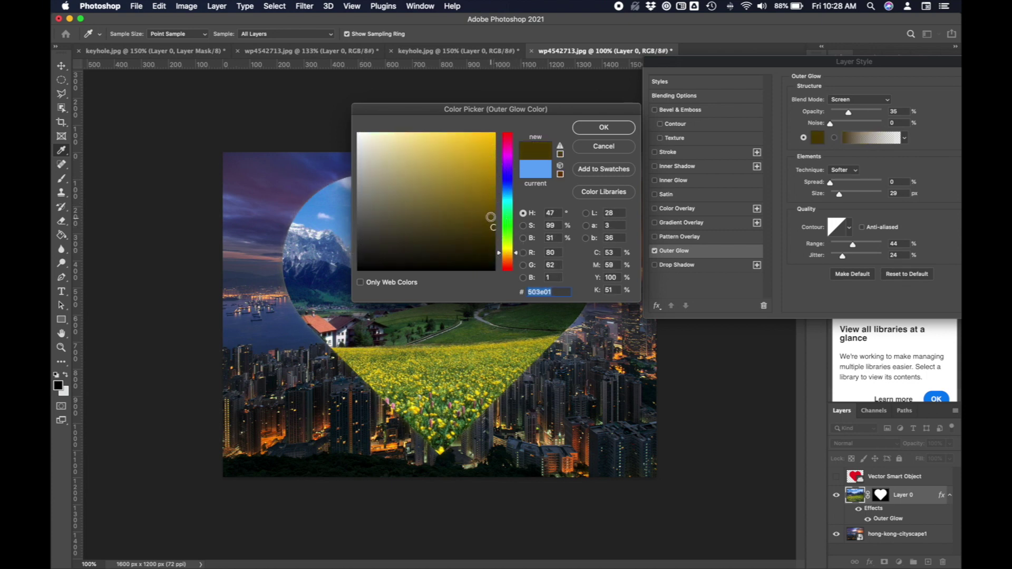
{"action": "left_click_drag", "start_coordinate": [490, 215], "coordinate": [497, 133]}
{"action": "left_click", "coordinate": [507, 133]}
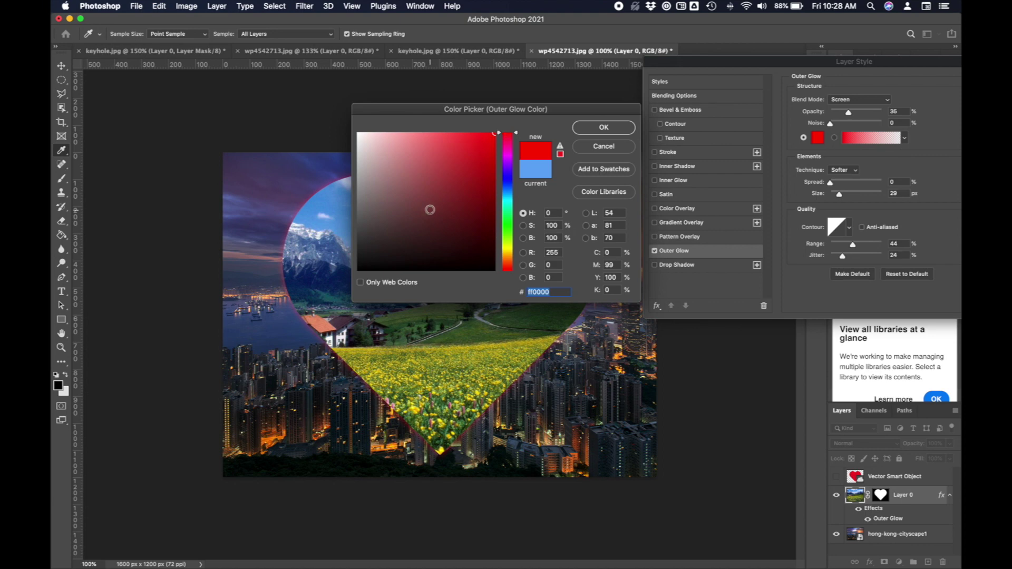
{"action": "left_click", "coordinate": [507, 193]}
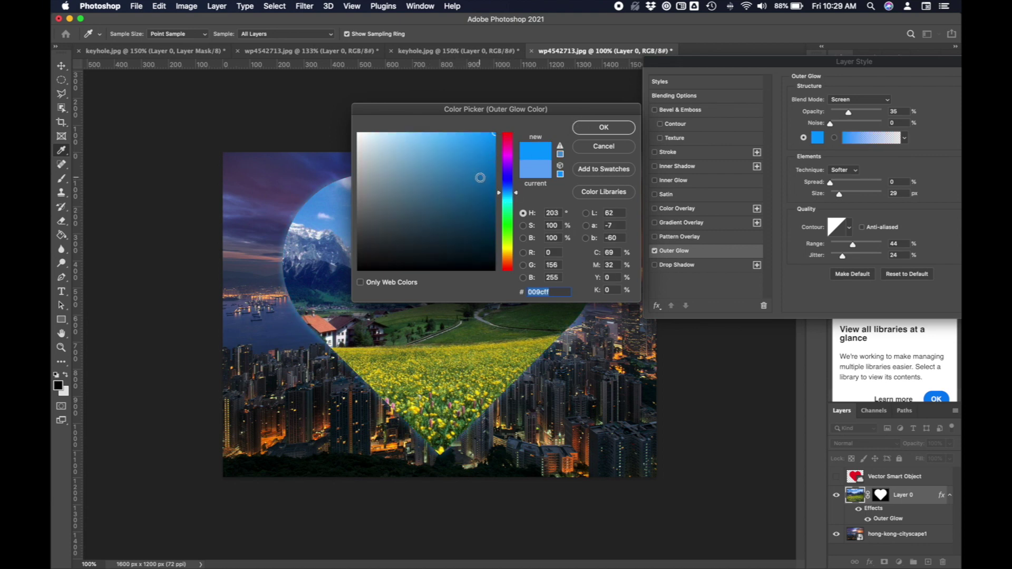
{"action": "left_click", "coordinate": [482, 184]}
{"action": "left_click", "coordinate": [600, 129]}
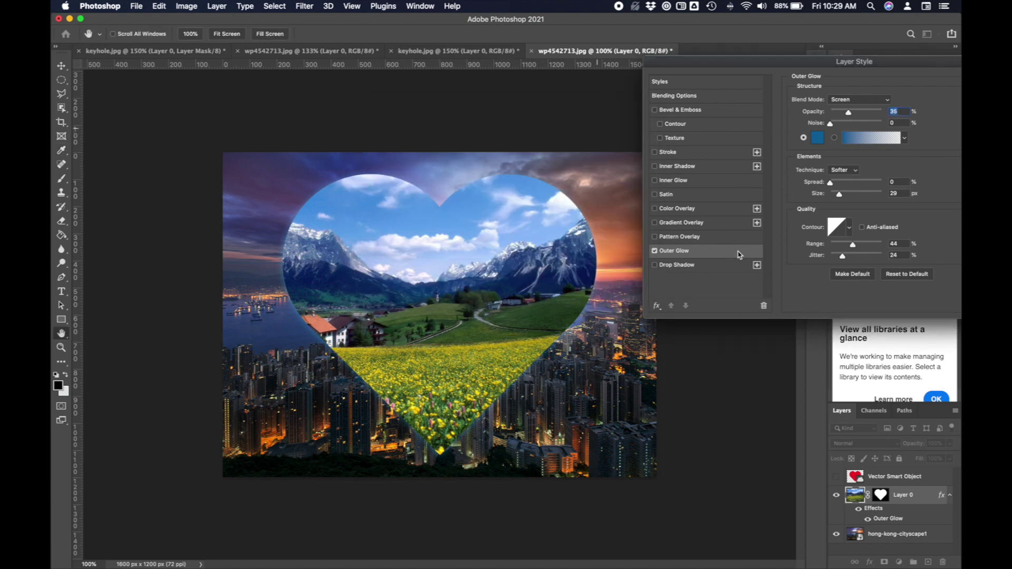
Tune the Outer Glow opacity, size and jitter sliders, ending at 32% opacity
{"action": "left_click", "coordinate": [848, 115]}
{"action": "mouse_move", "coordinate": [848, 115]}
{"action": "left_mouse_down"}
{"action": "mouse_move", "coordinate": [875, 113]}
{"action": "mouse_move", "coordinate": [879, 123]}
{"action": "mouse_move", "coordinate": [877, 109]}
{"action": "mouse_move", "coordinate": [852, 112]}
{"action": "left_mouse_up"}
{"action": "mouse_move", "coordinate": [840, 193]}
{"action": "left_mouse_down"}
{"action": "mouse_move", "coordinate": [849, 197]}
{"action": "mouse_move", "coordinate": [833, 184]}
{"action": "mouse_move", "coordinate": [858, 184]}
{"action": "mouse_move", "coordinate": [849, 184]}
{"action": "left_mouse_up"}
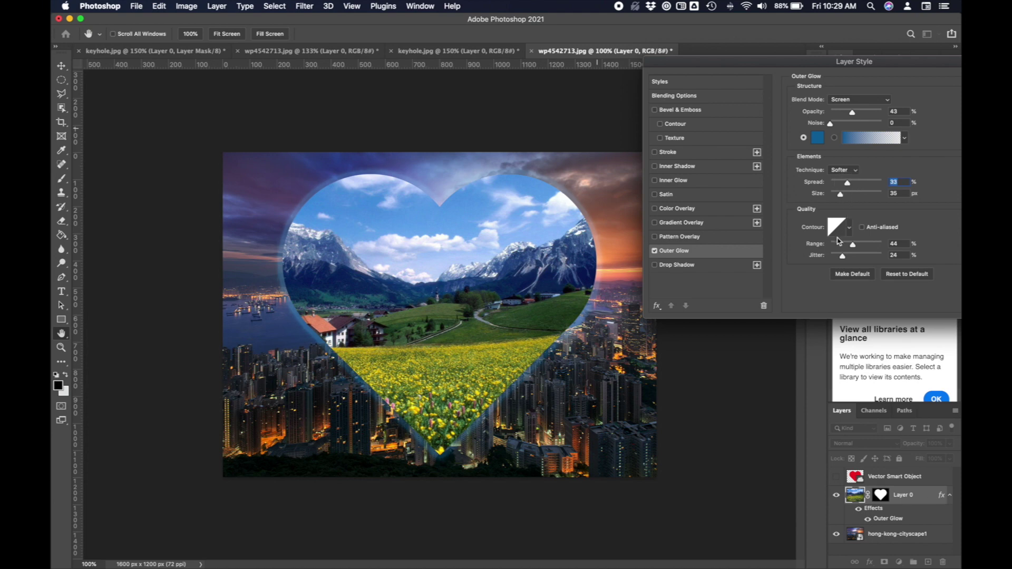
{"action": "mouse_move", "coordinate": [852, 247]}
{"action": "left_mouse_down"}
{"action": "mouse_move", "coordinate": [848, 258]}
{"action": "mouse_move", "coordinate": [863, 260]}
{"action": "mouse_move", "coordinate": [847, 260]}
{"action": "mouse_move", "coordinate": [850, 246]}
{"action": "left_mouse_up"}
{"action": "left_click_drag", "start_coordinate": [854, 115], "coordinate": [848, 115]}
Replace a trial drop shadow with a 56%, 21 px Inner Shadow and apply the styles
{"action": "left_click", "coordinate": [680, 265]}
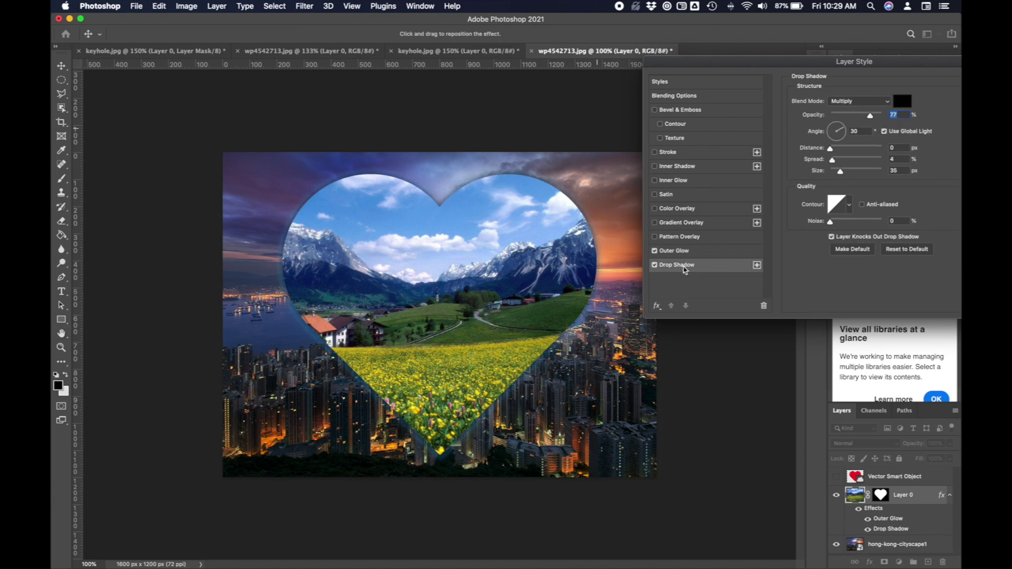
{"action": "left_click", "coordinate": [654, 265]}
{"action": "left_click", "coordinate": [696, 166]}
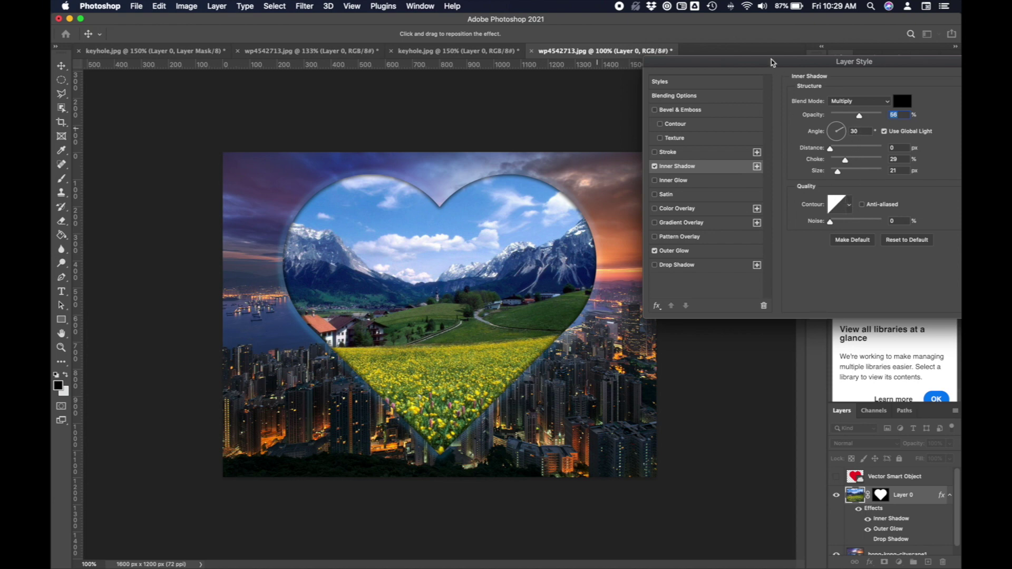
{"action": "left_click_drag", "start_coordinate": [771, 61], "coordinate": [648, 59]}
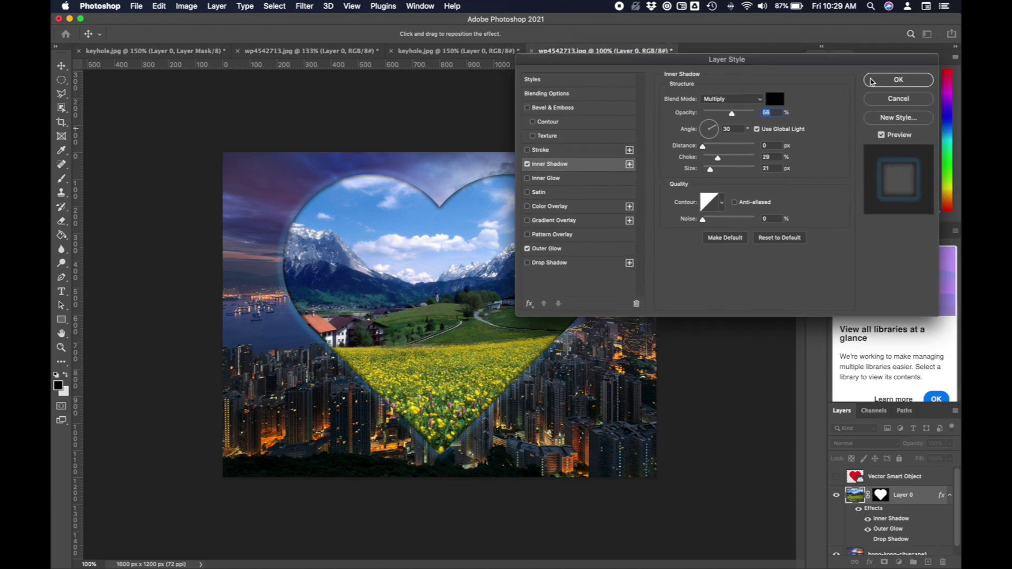
{"action": "left_click", "coordinate": [876, 81]}
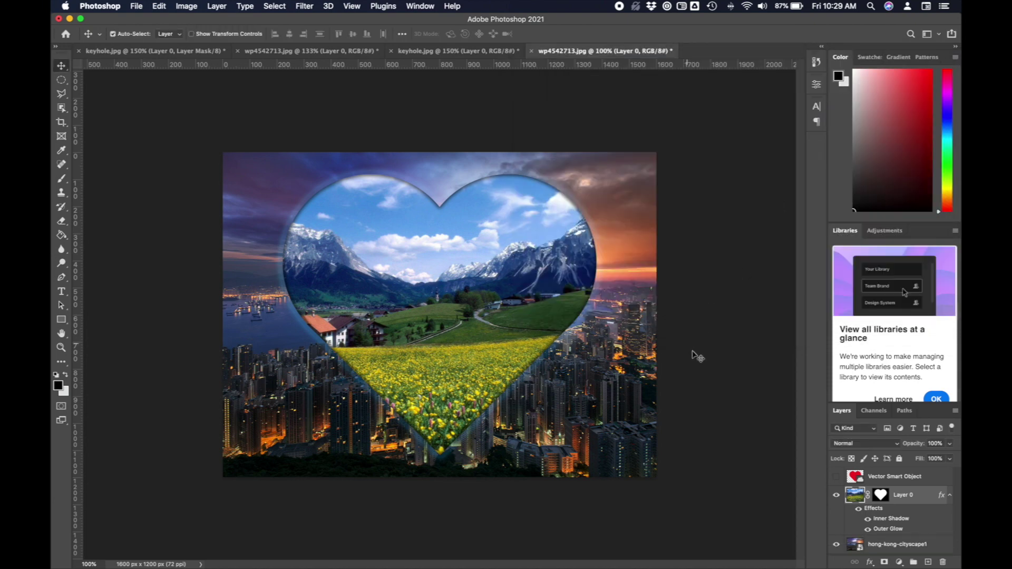